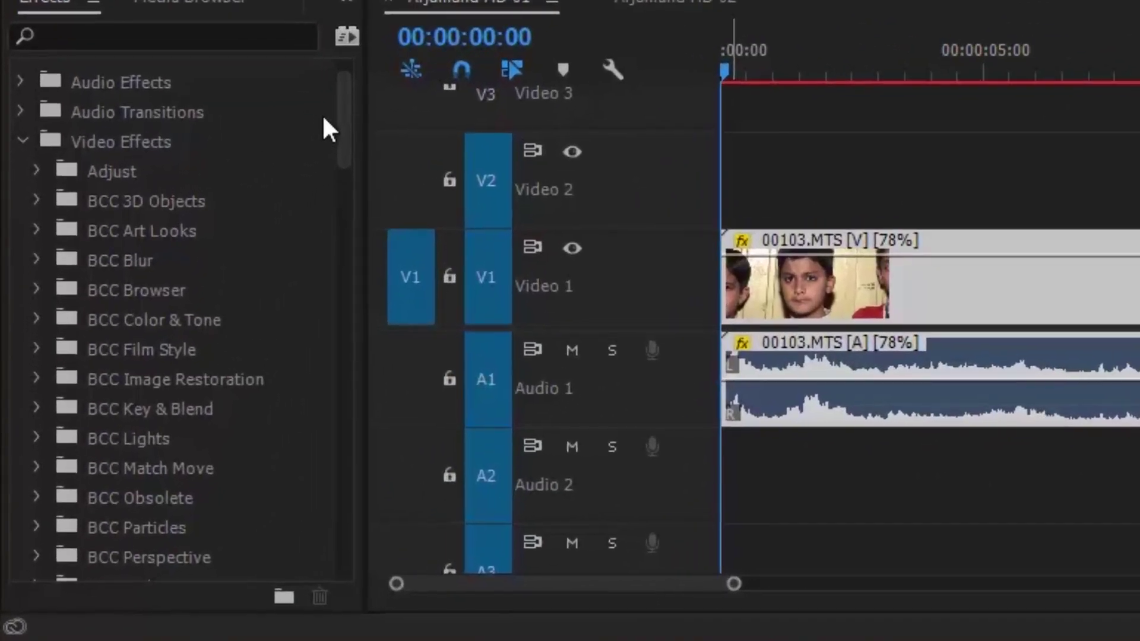
Apply the Roughen Edges effect from the Stylize video effects to clip 00103.MTS on Video 1.
left_click_drag(336, 113, 301, 393)
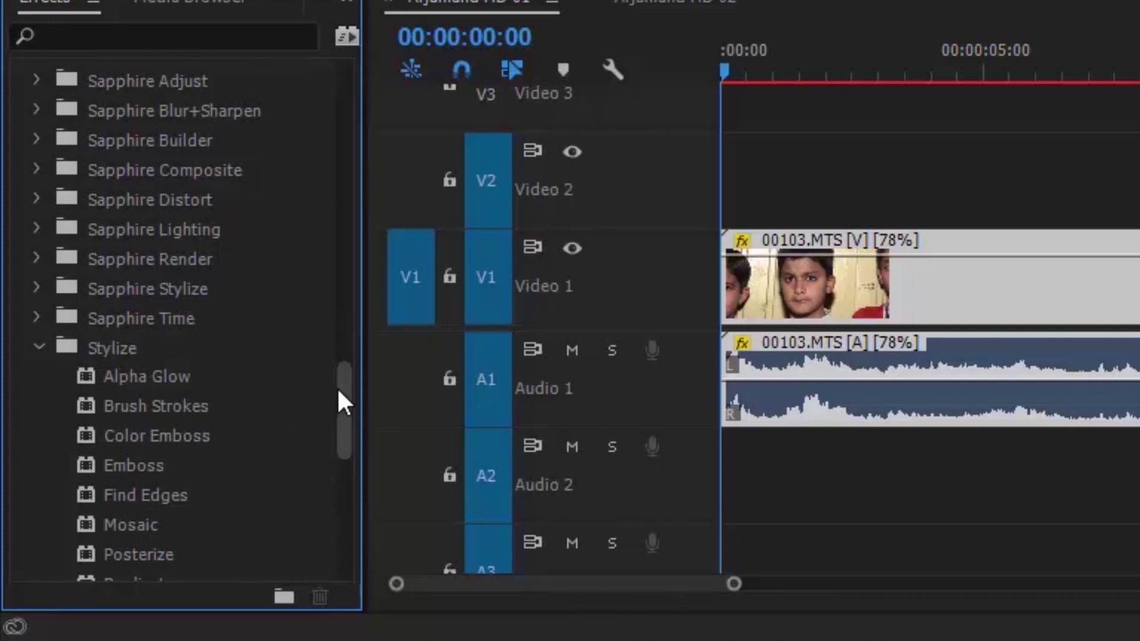
left_click_drag(341, 387, 327, 429)
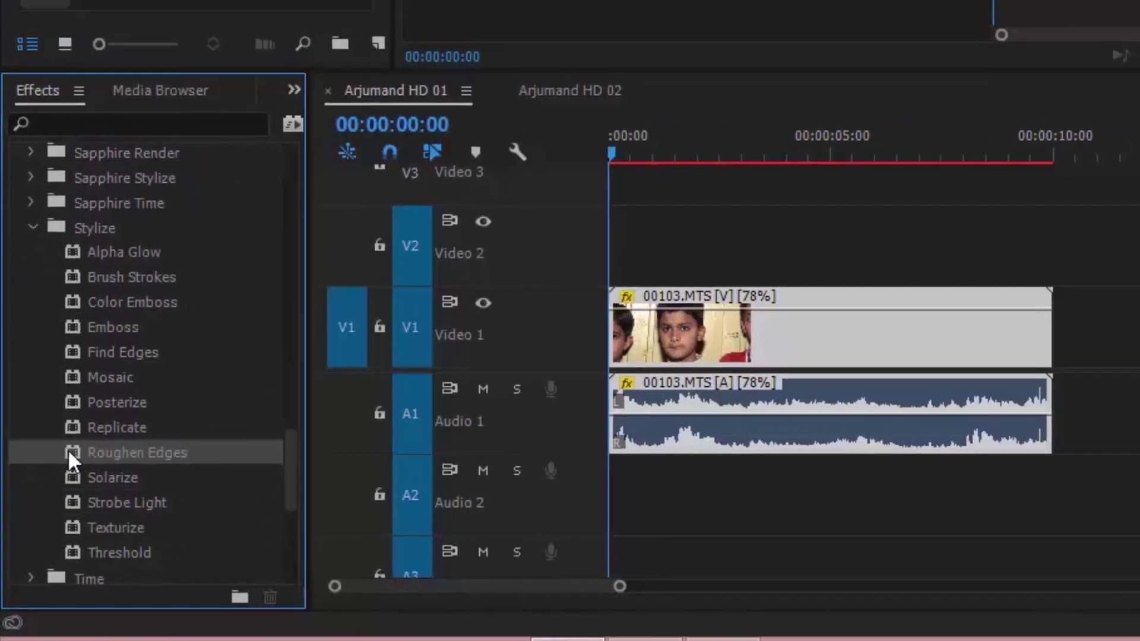
left_click_drag(80, 423, 809, 290)
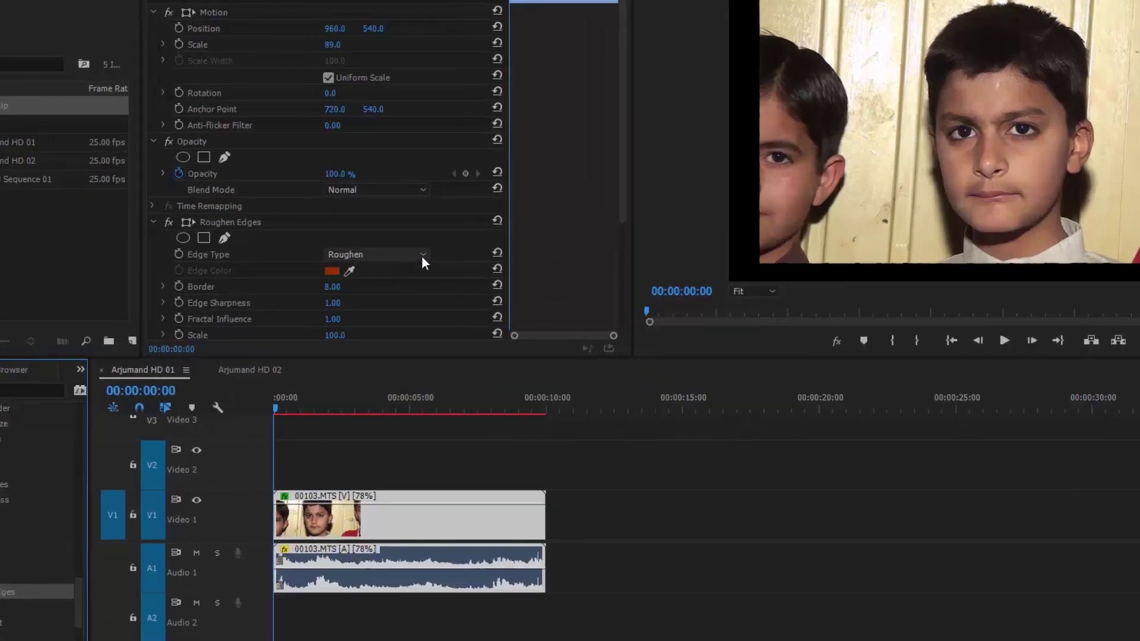
Set the Roughen Edges edge type to Roughen Color and choose a near-white edge color.
left_click(403, 271)
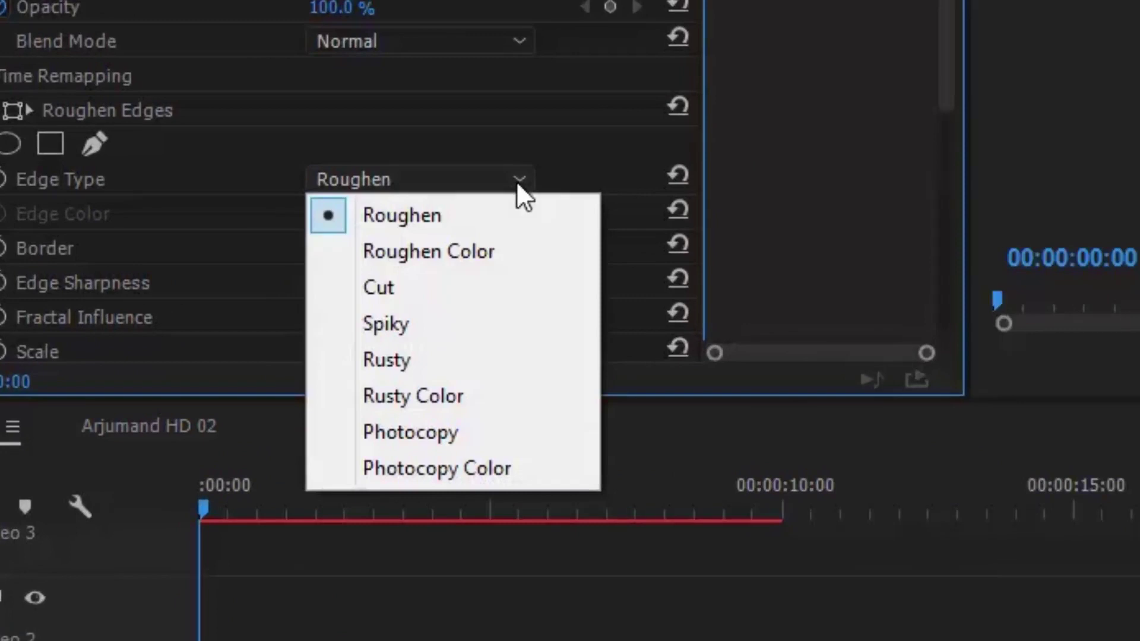
left_click(391, 298)
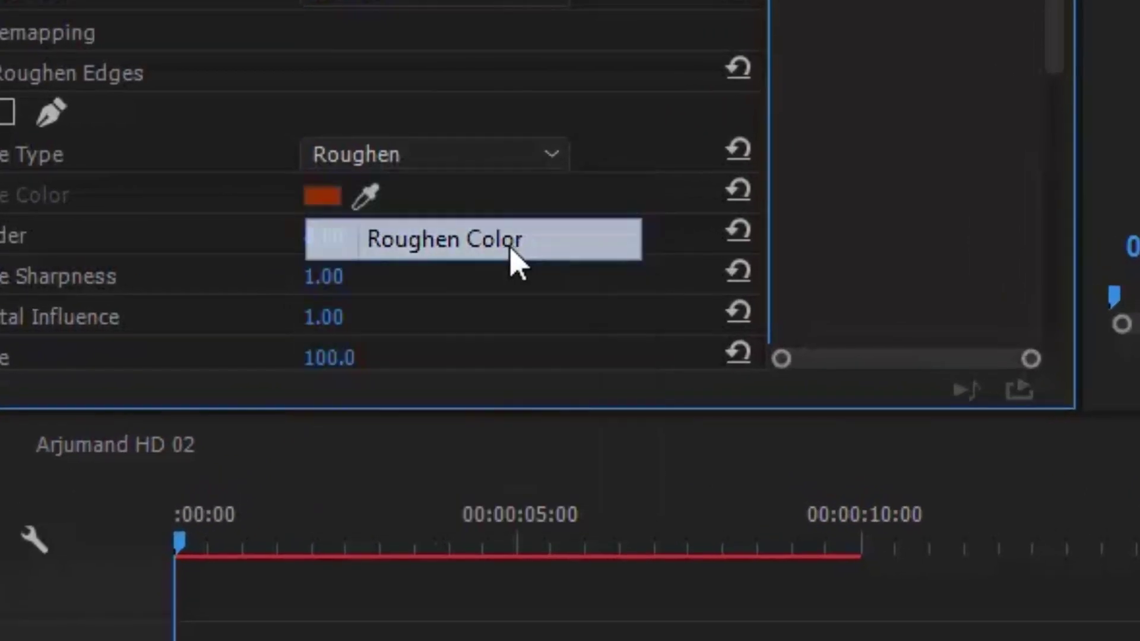
left_click(323, 197)
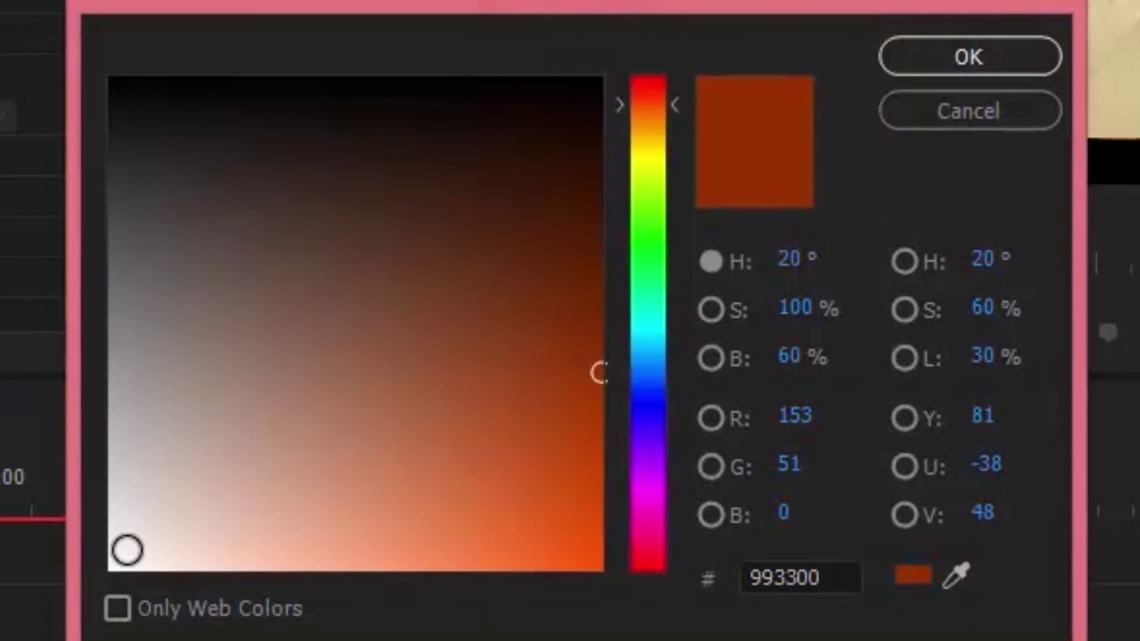
left_click(126, 550)
left_click(971, 58)
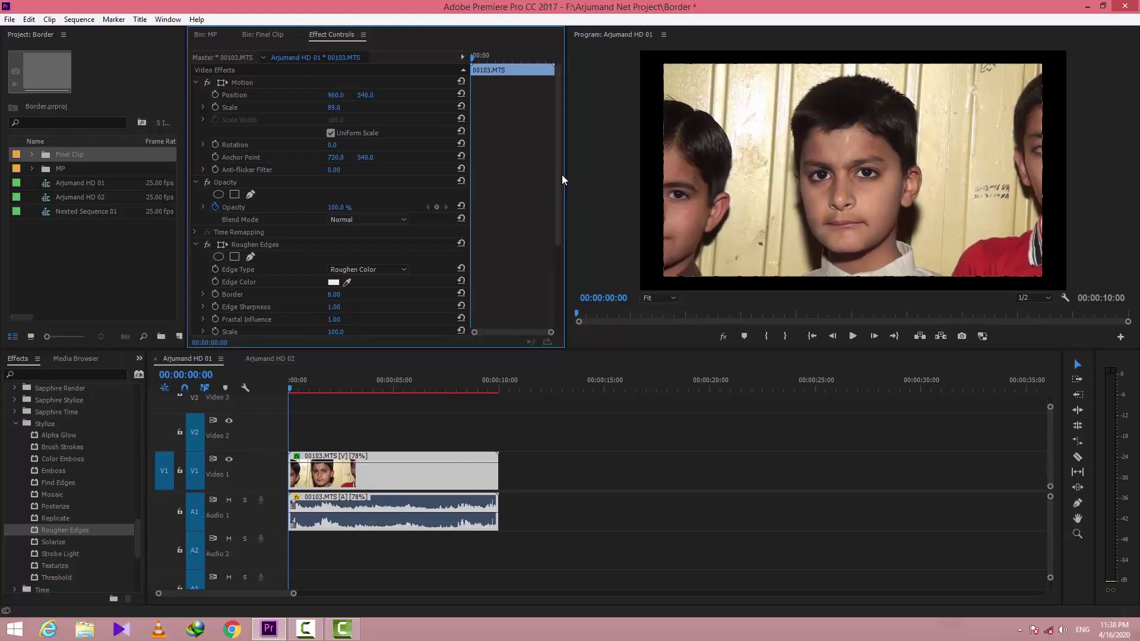
Set the Roughen Edges Border to 100 and edit the Fractal Influence value for clip 00103.MTS.
left_click_drag(560, 175, 561, 221)
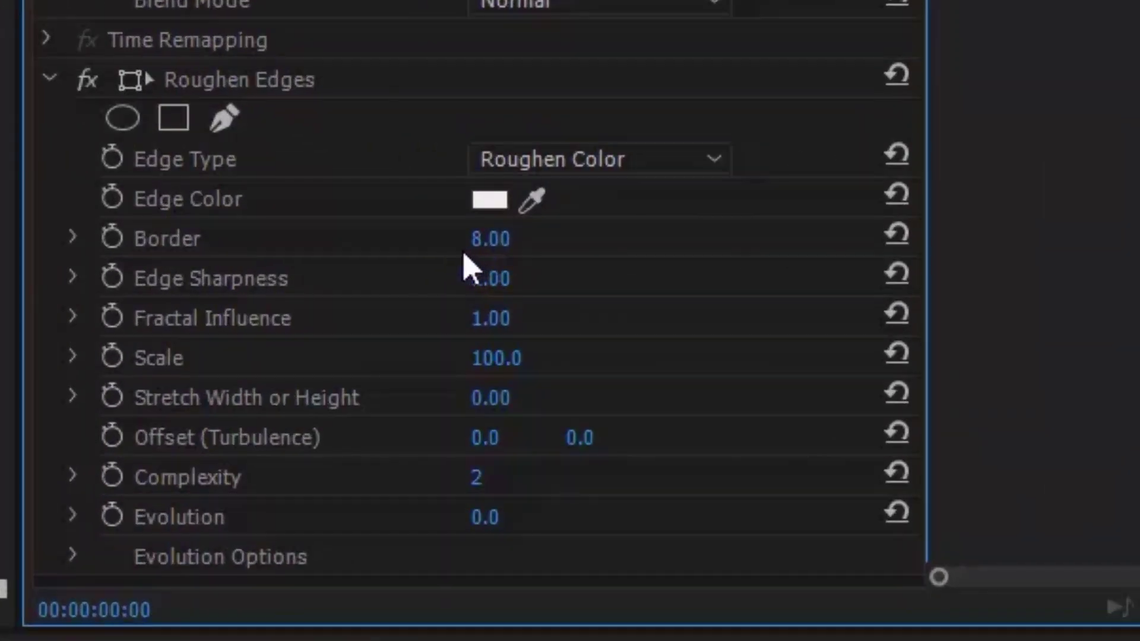
left_click(491, 238)
type("100")
key("Return")
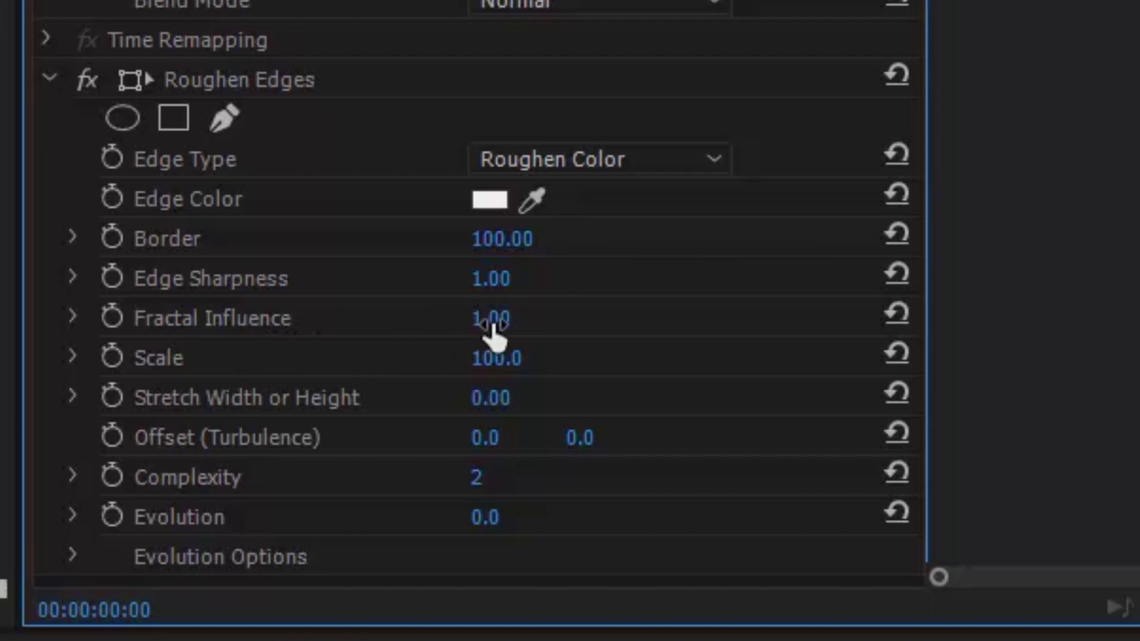
left_click(514, 310)
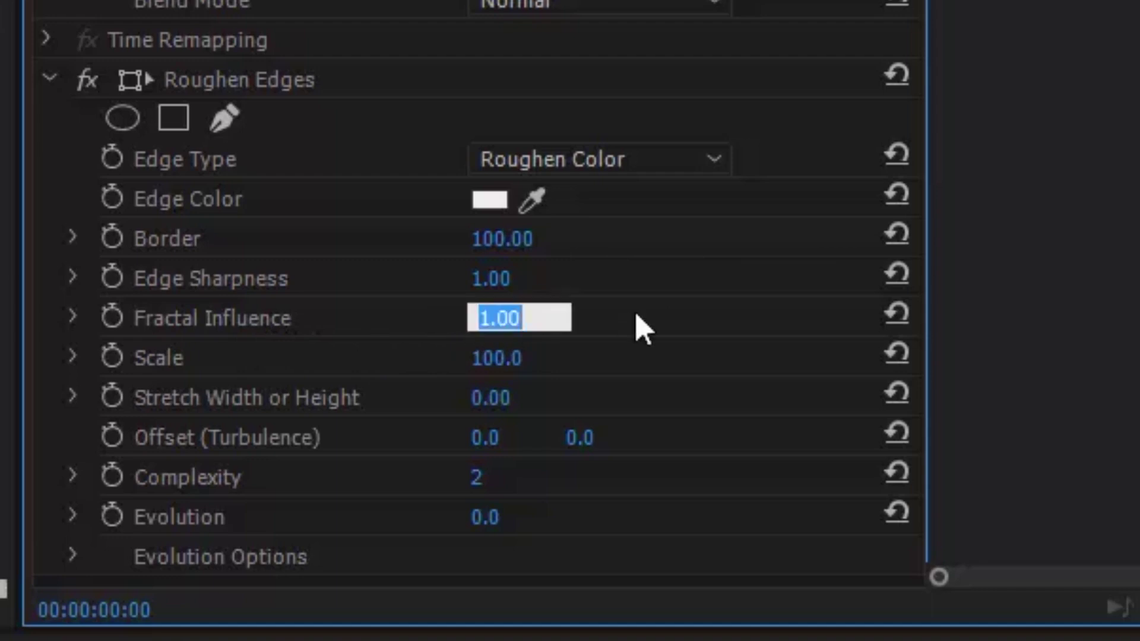
type("00")
key("Return")
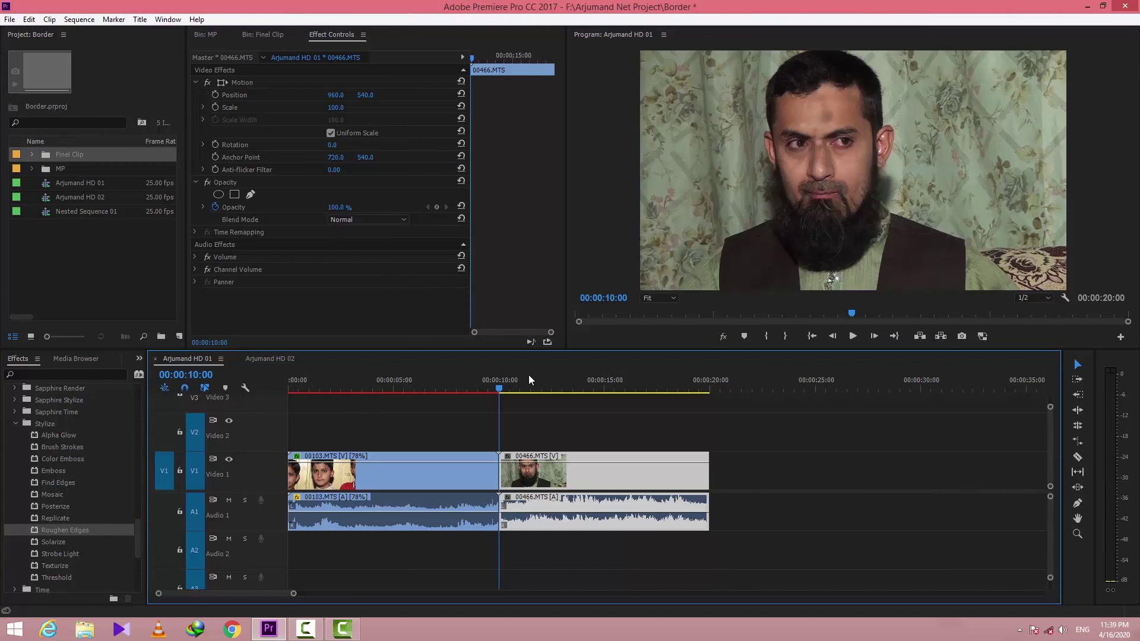
Apply Roughen Edges to clip 00466.MTS and set its edge type to Roughen Color.
left_click_drag(34, 536, 549, 471)
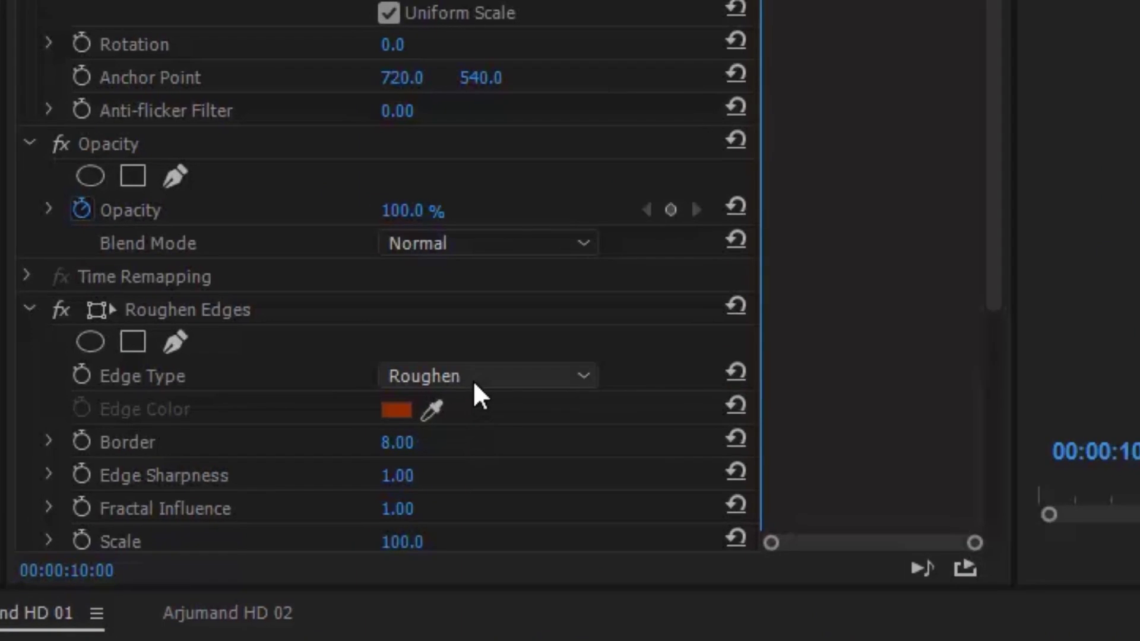
left_click(363, 272)
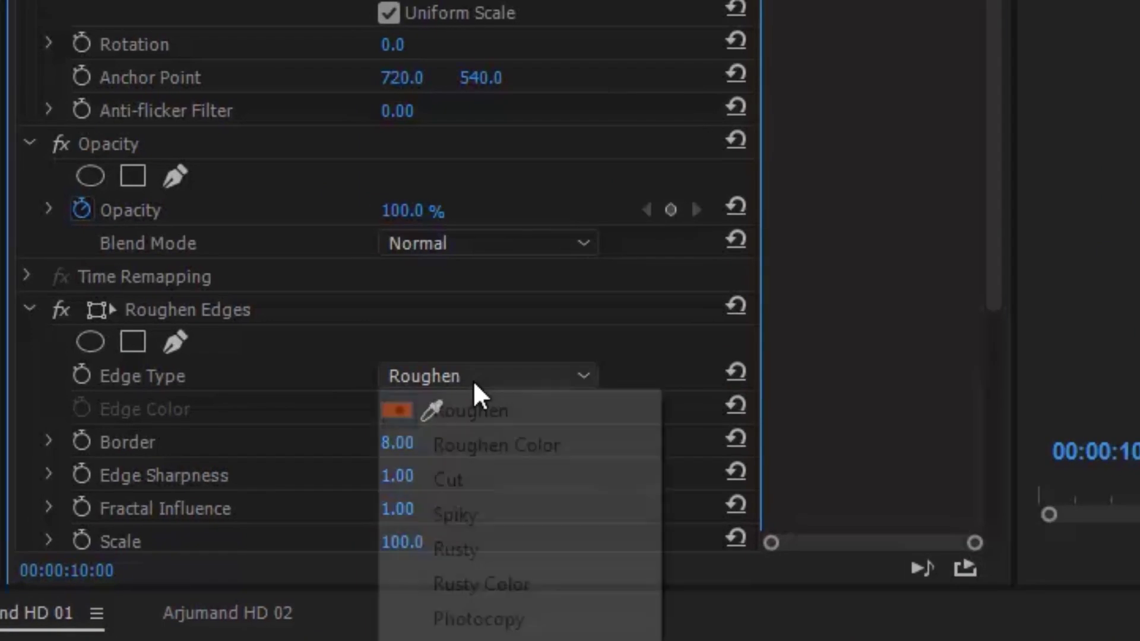
left_click(479, 446)
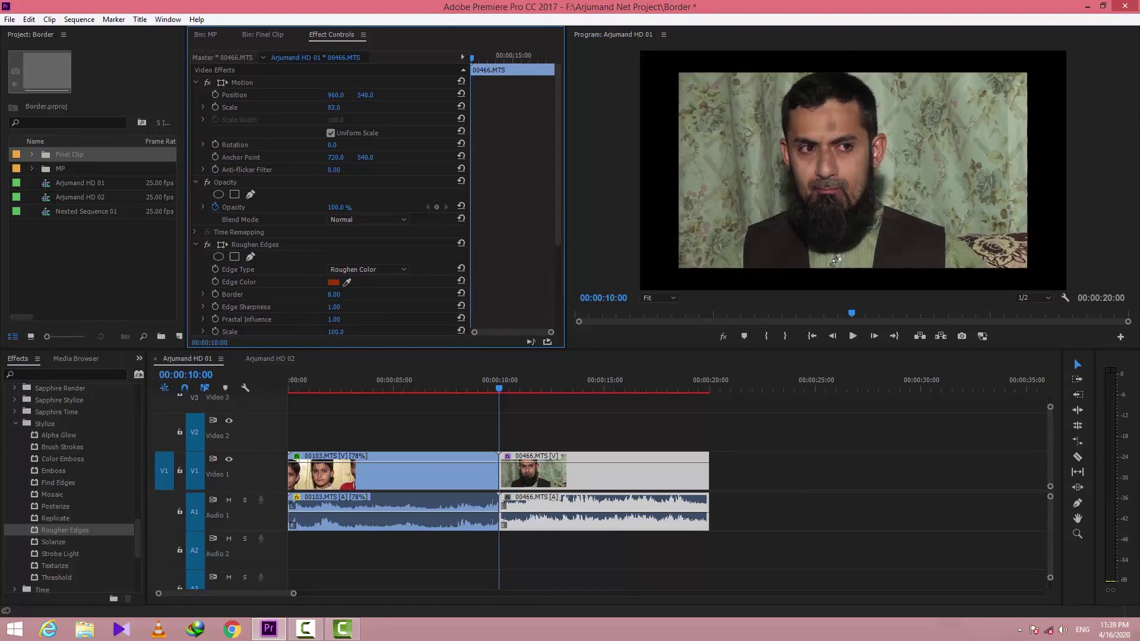
Give the Roughen Edges effect on clip 00466.MTS a near-white edge color and a Border of 100.
scroll(242, 273, "down", 5)
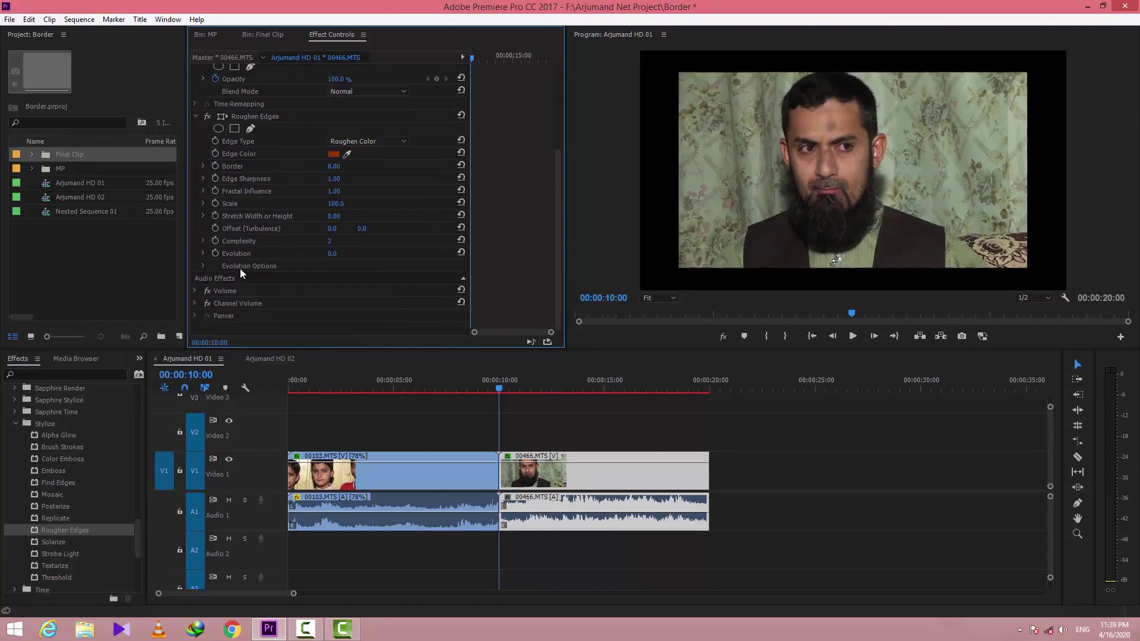
left_click(334, 154)
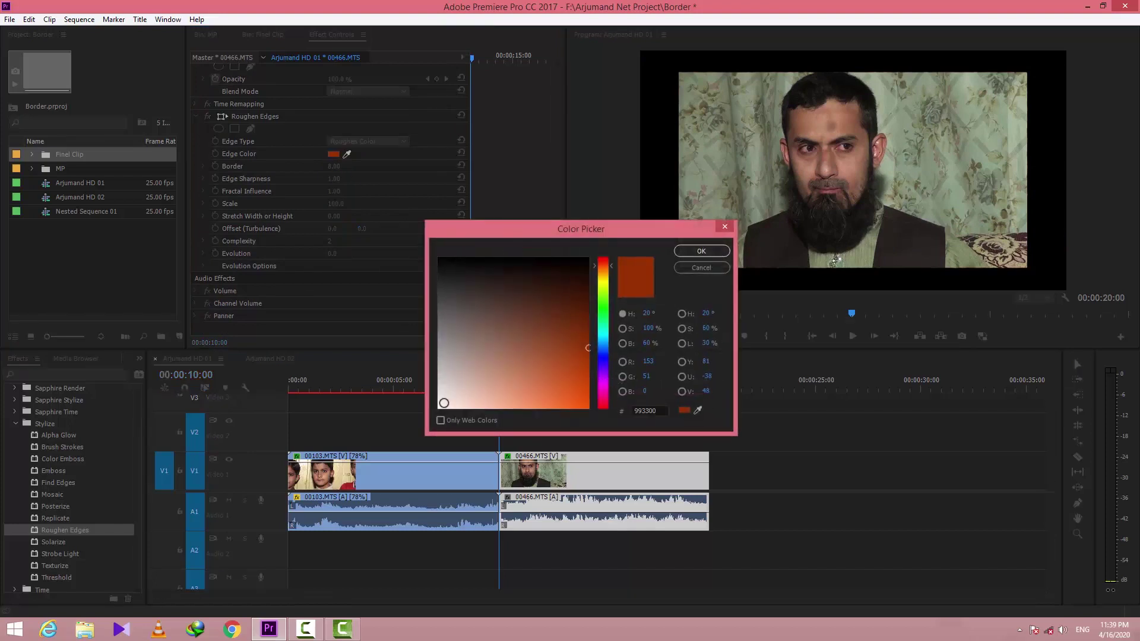
left_click(444, 403)
left_click(704, 251)
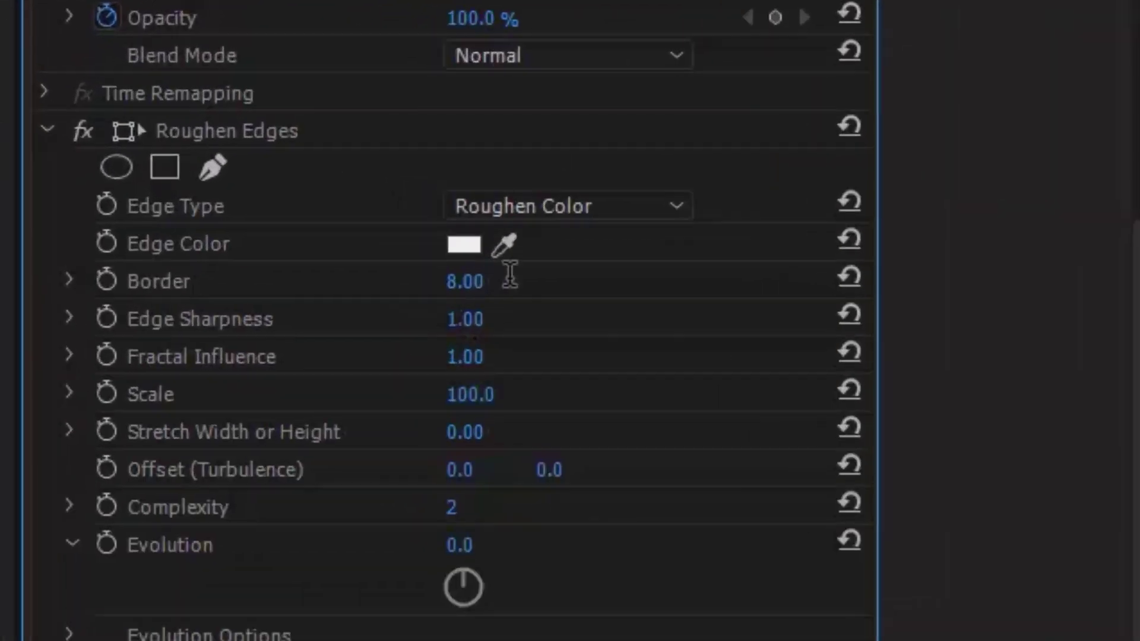
left_click(510, 277)
type("100")
key("Return")
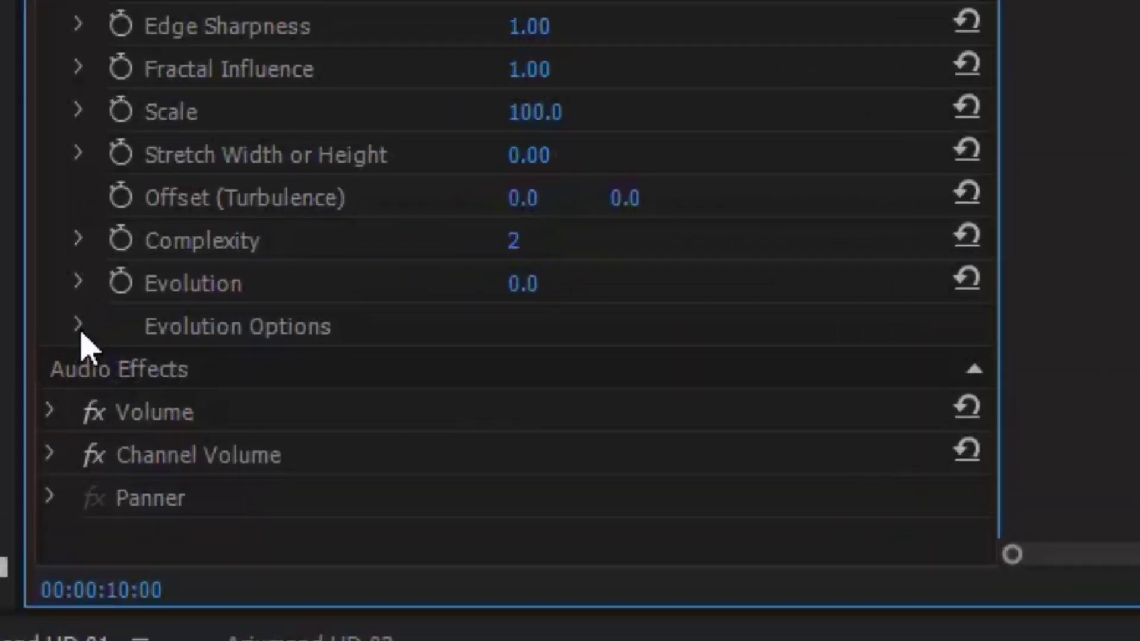
Enable Cycle Evolution in the Evolution Options and start keyframing Cycle (in Revolutions) at 00:00:10:00.
left_click(81, 331)
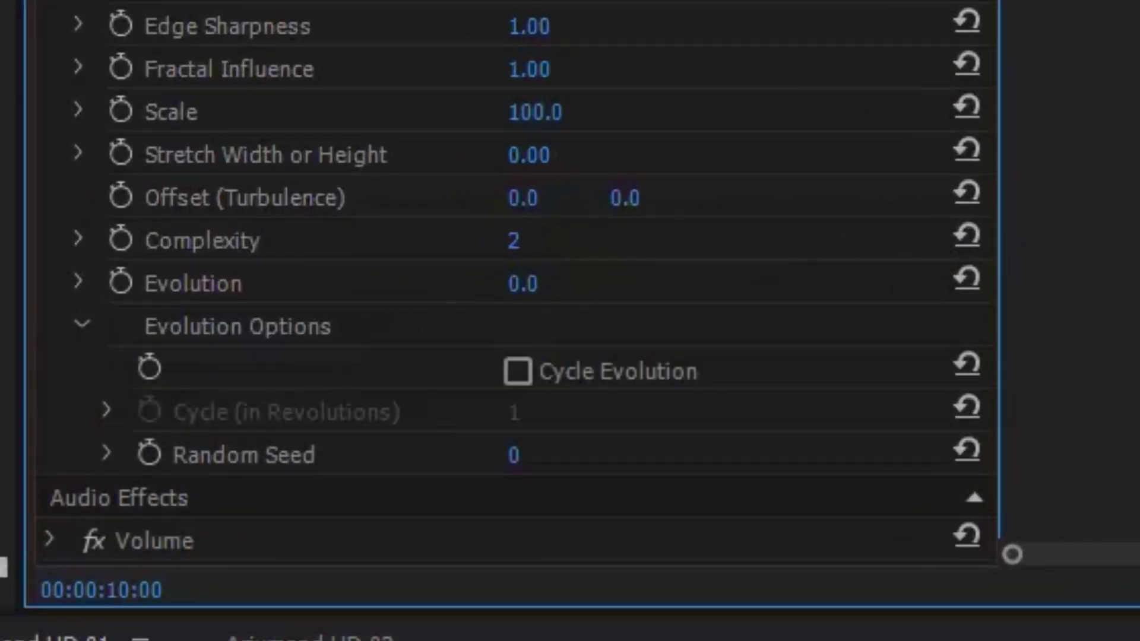
scroll(511, 297, "down", 3)
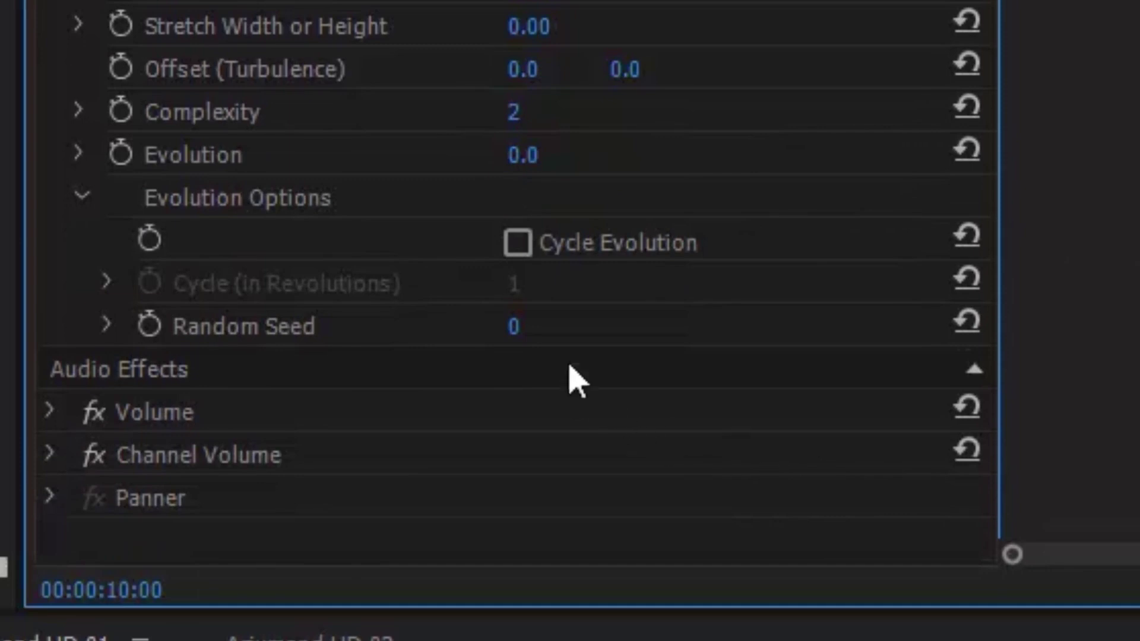
left_click(519, 254)
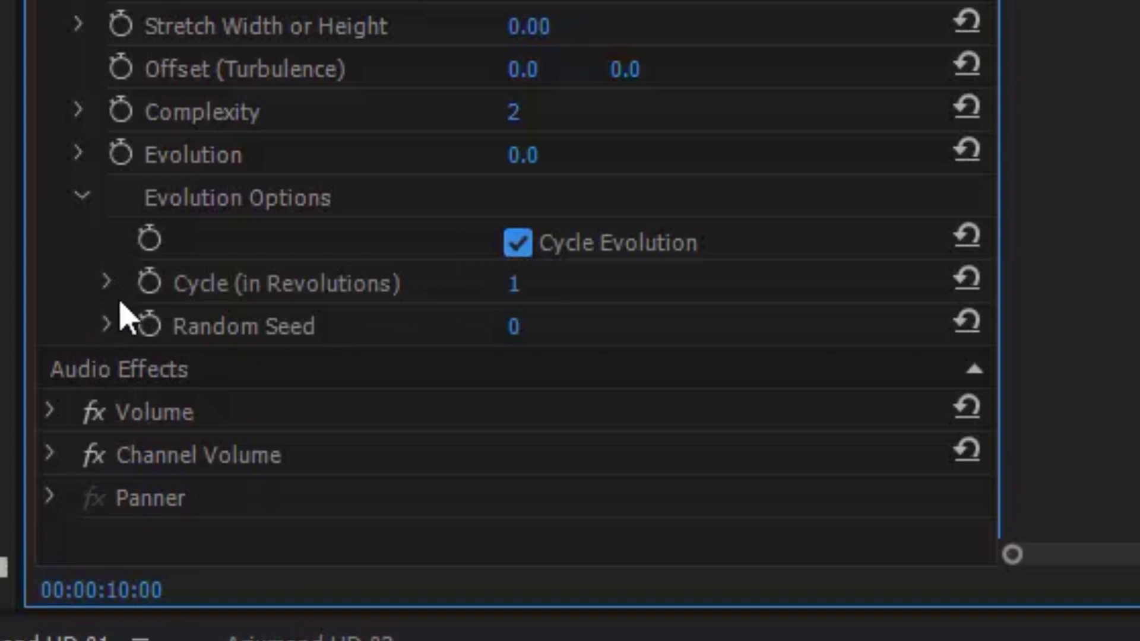
left_click(151, 288)
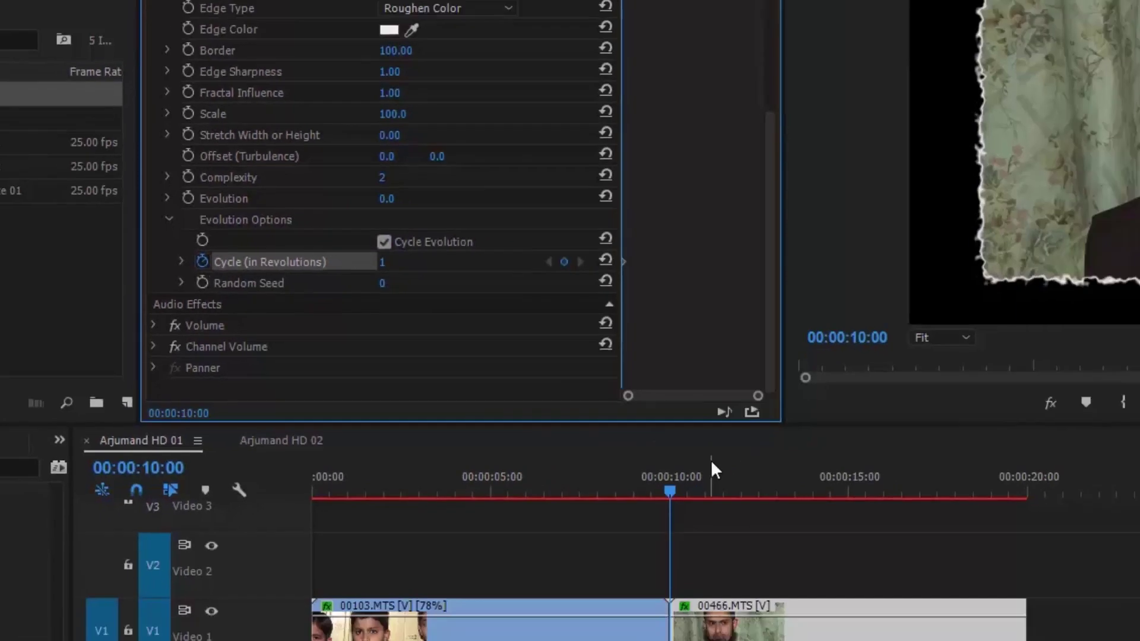
Keyframe Cycle (in Revolutions) to 30 on the last frame of clip 00466.MTS, at 00:00:19:24.
left_click_drag(674, 492, 691, 491)
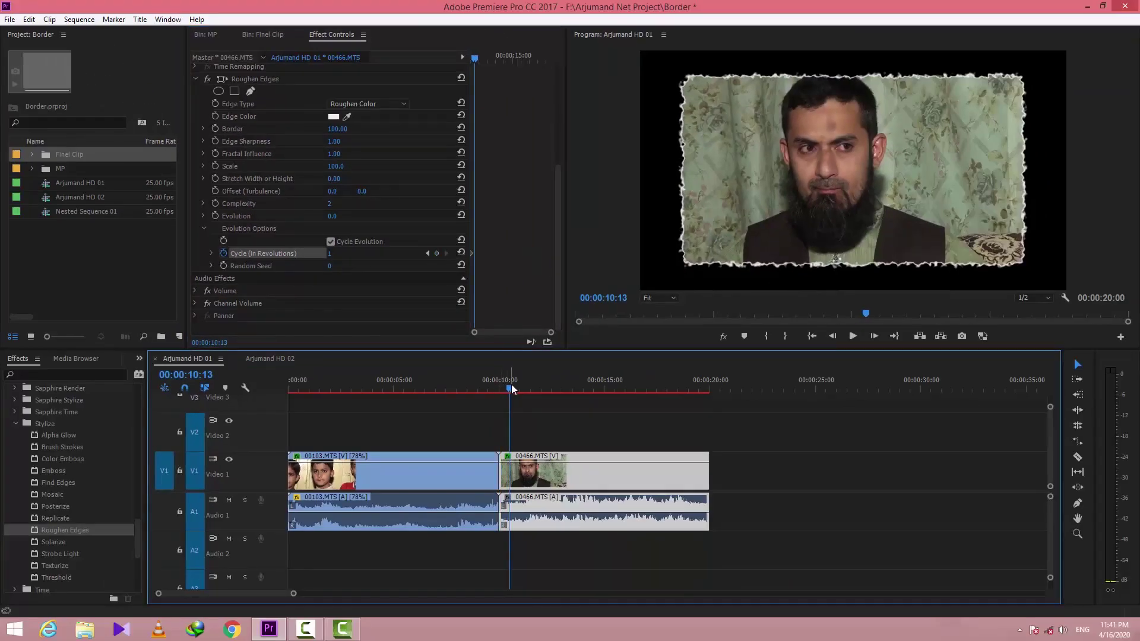
key("End")
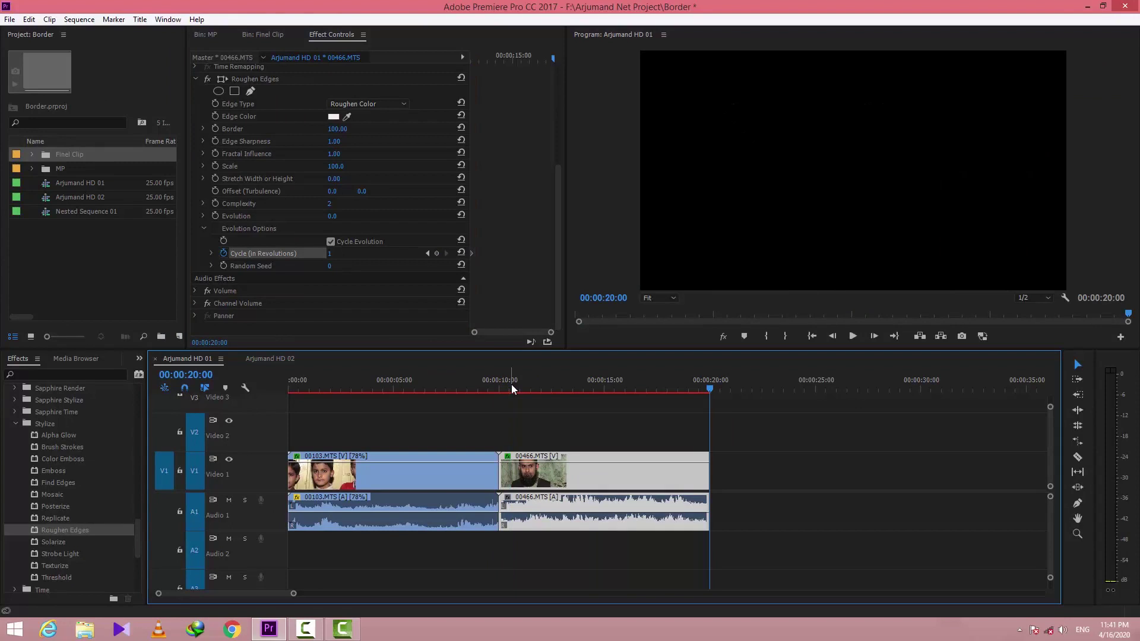
key("Left")
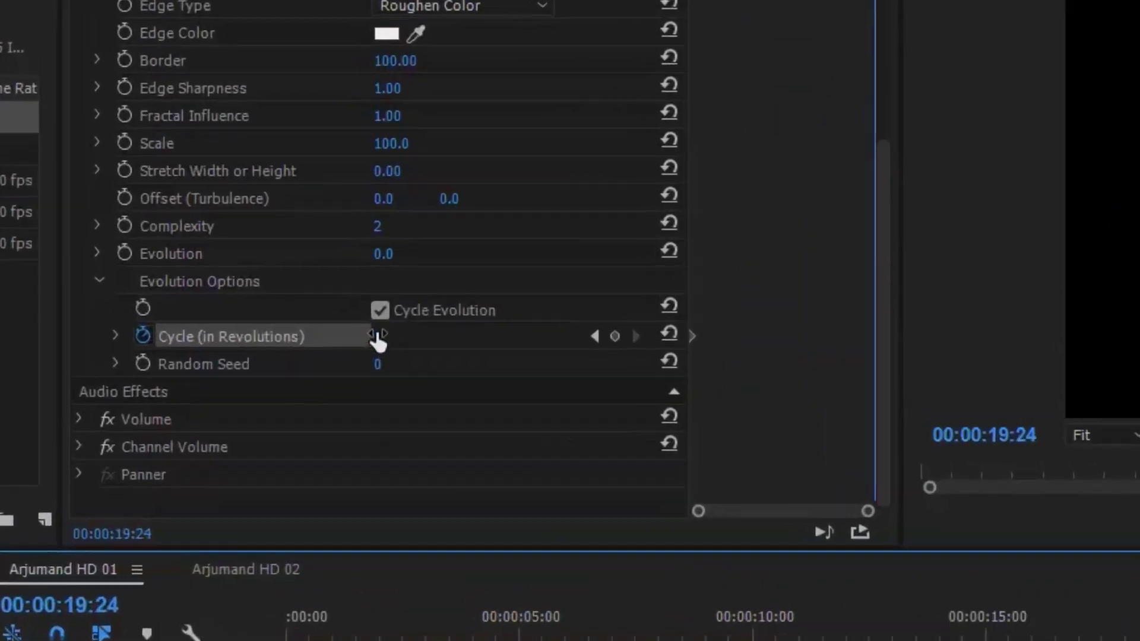
left_click_drag(328, 252, 336, 253)
left_click_drag(402, 370, 410, 370)
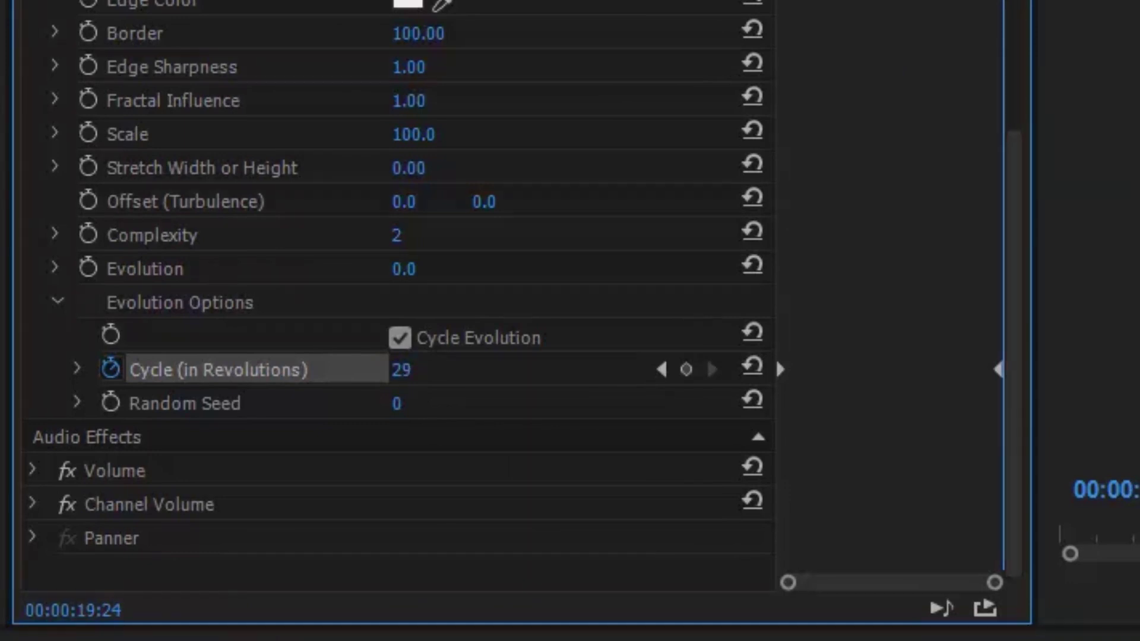
left_click_drag(401, 370, 419, 381)
left_click(420, 371)
type("30")
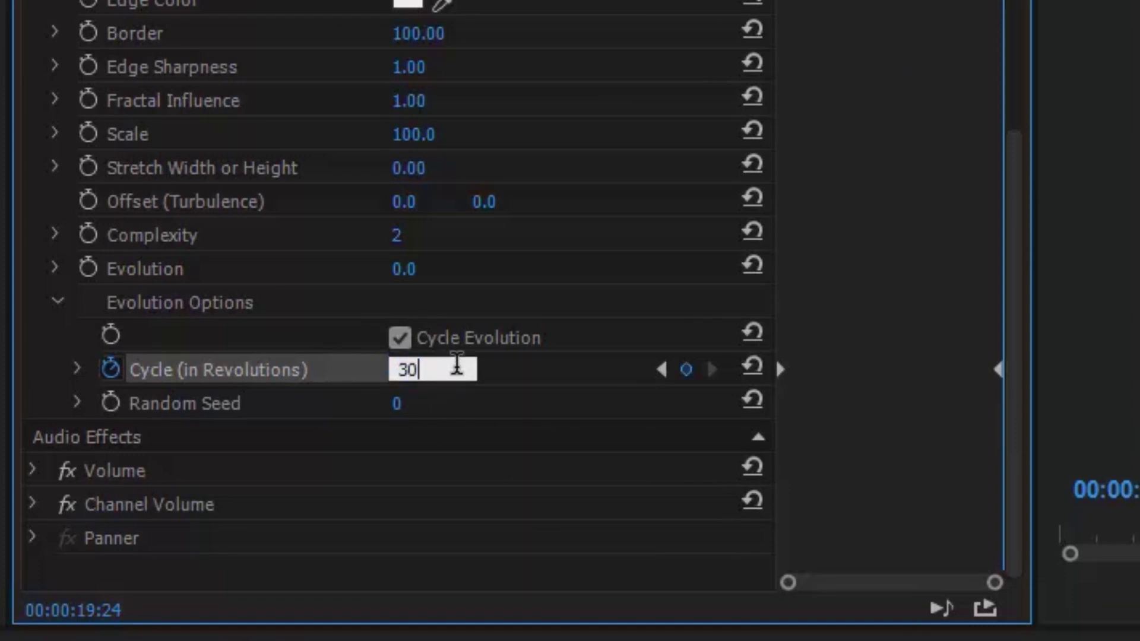
key("Return")
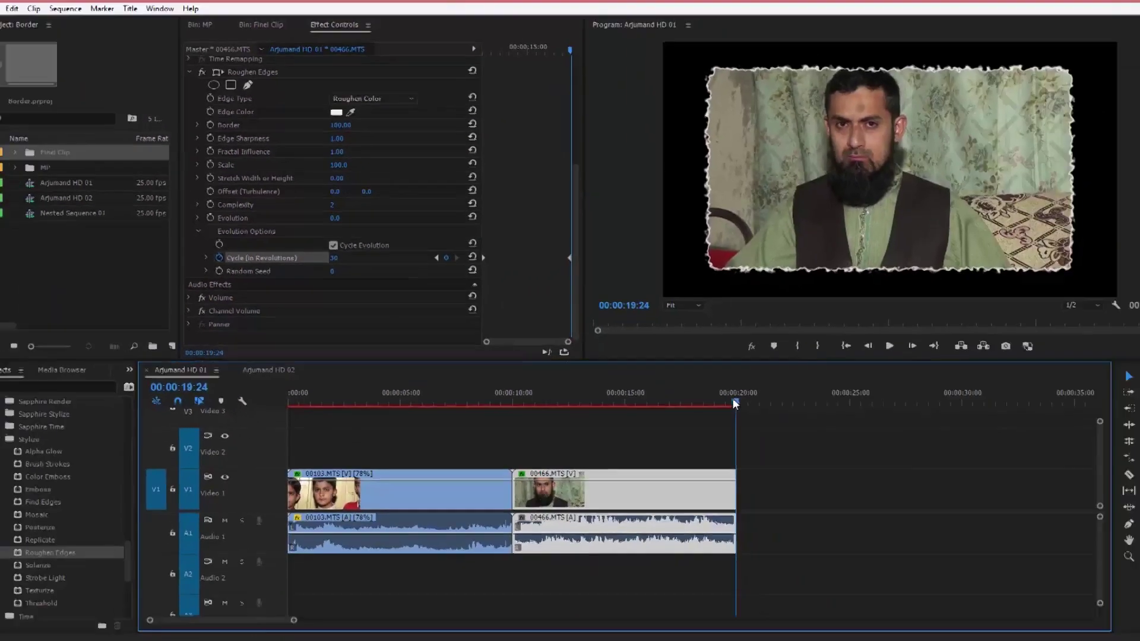
Start keyframing Edge Color at 00:00:10:00 and set it to orange E88045 at 00:00:12:09.
left_click_drag(735, 404, 663, 407)
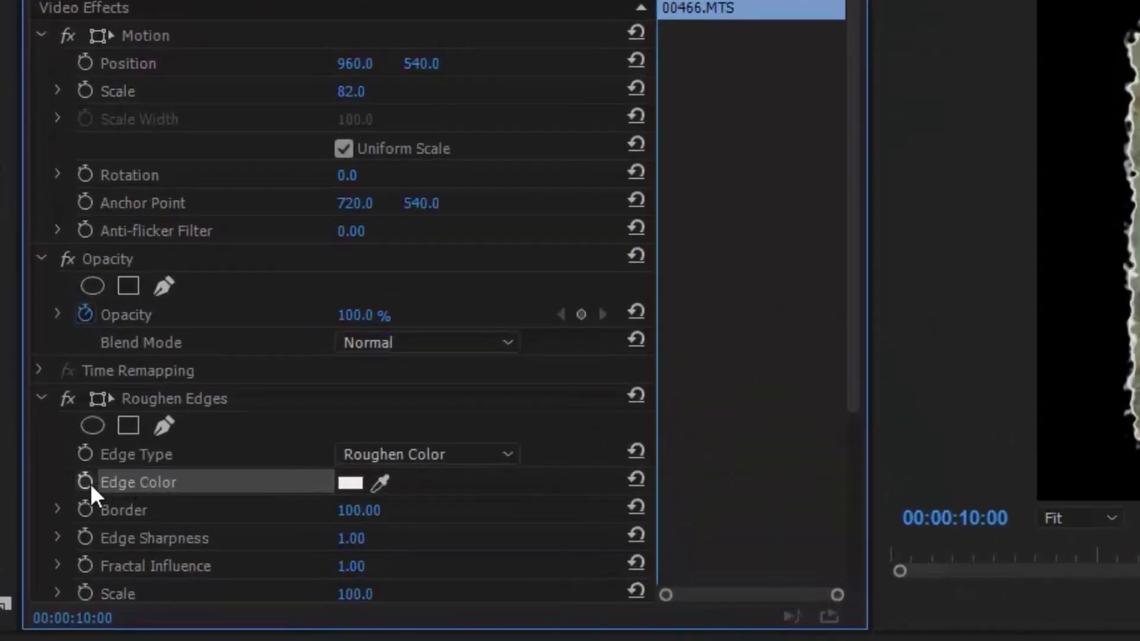
left_click(85, 482)
left_click_drag(534, 640, 597, 640)
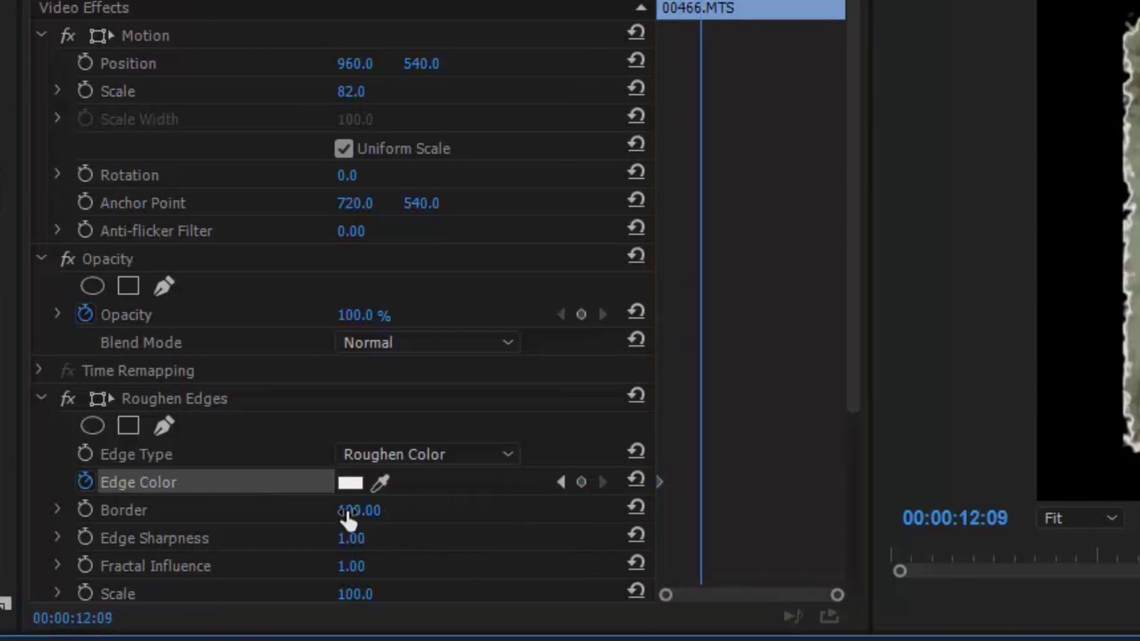
left_click(350, 483)
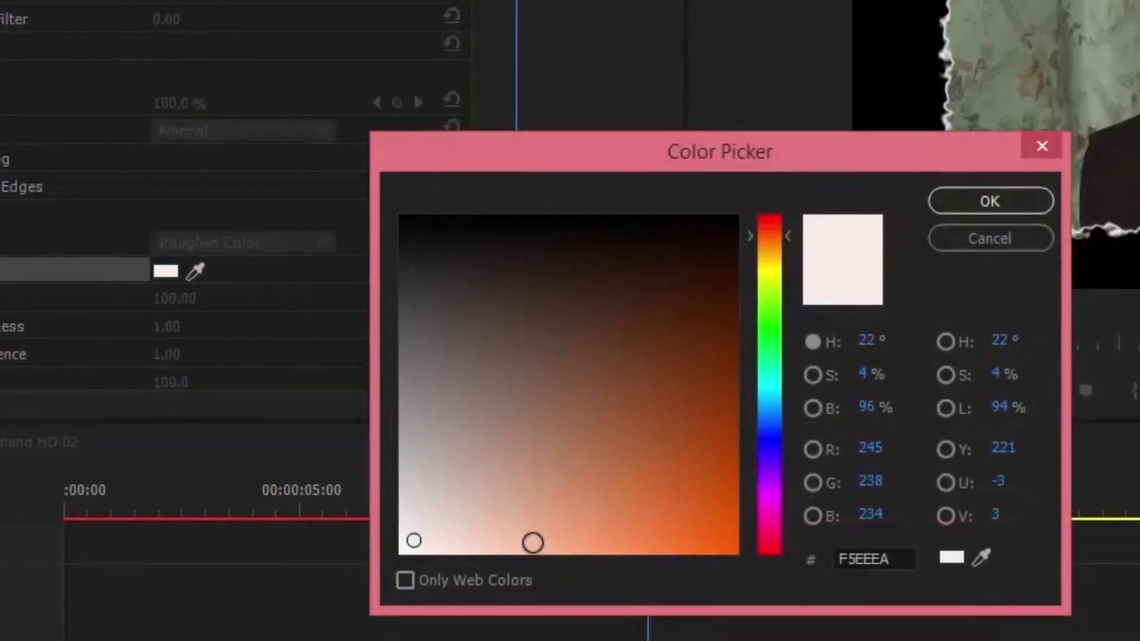
left_click(636, 524)
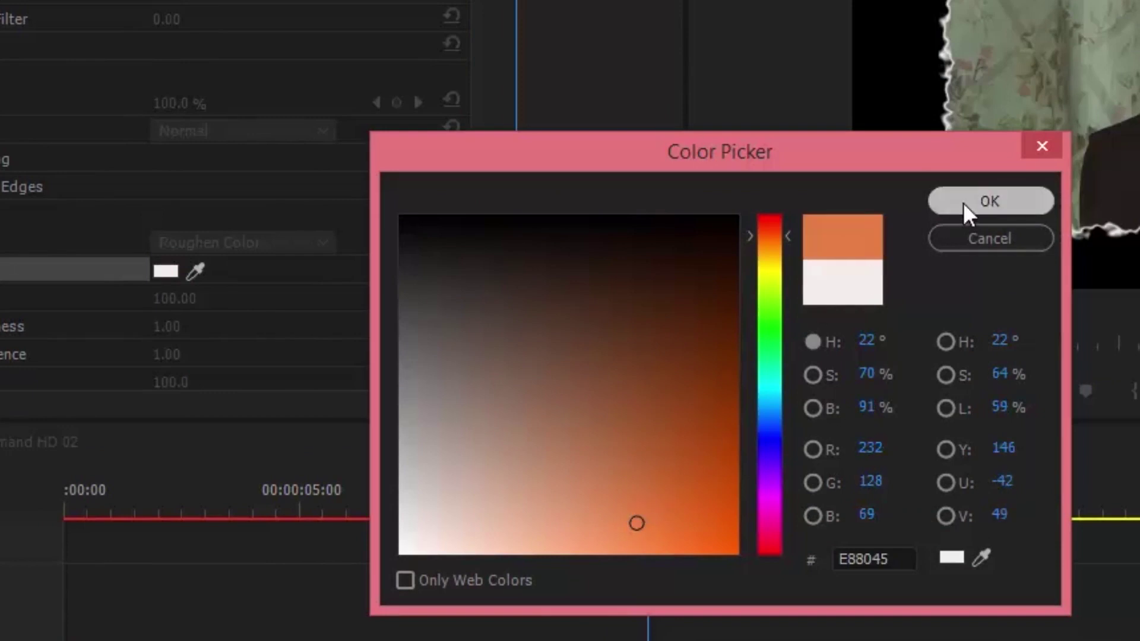
left_click(963, 202)
Add a green Edge Color keyframe at 00:00:15:09 on clip 00466.MTS.
left_click(166, 272)
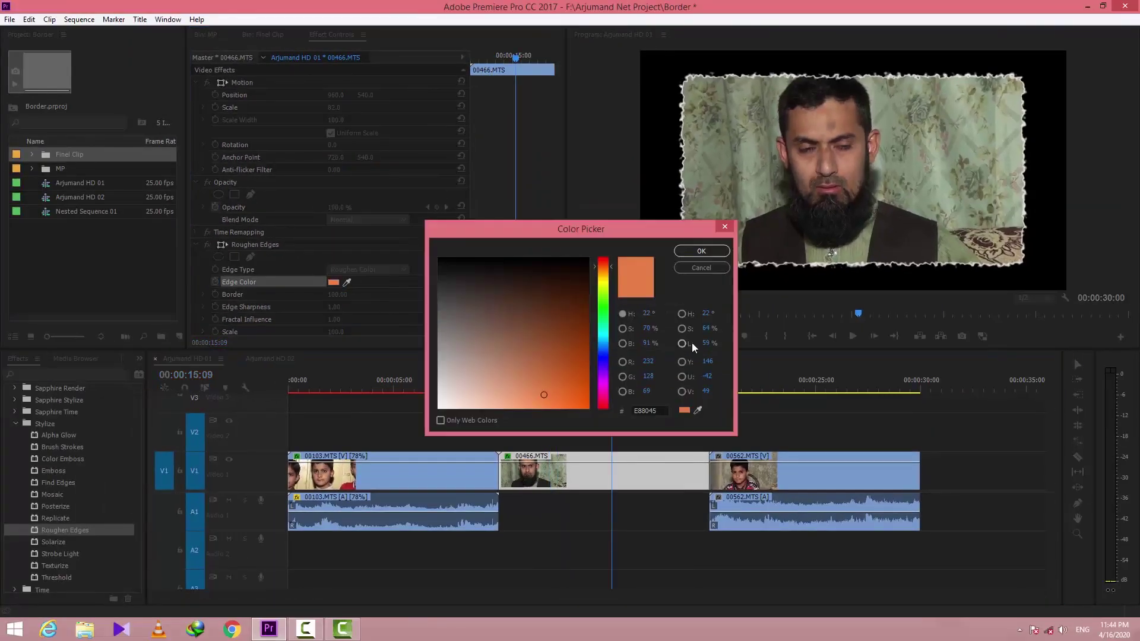
left_click(603, 313)
left_click(502, 353)
left_click(701, 250)
Add a teal Edge Color keyframe at 00:00:17:23 on clip 00466.MTS.
left_click(666, 379)
left_click(333, 283)
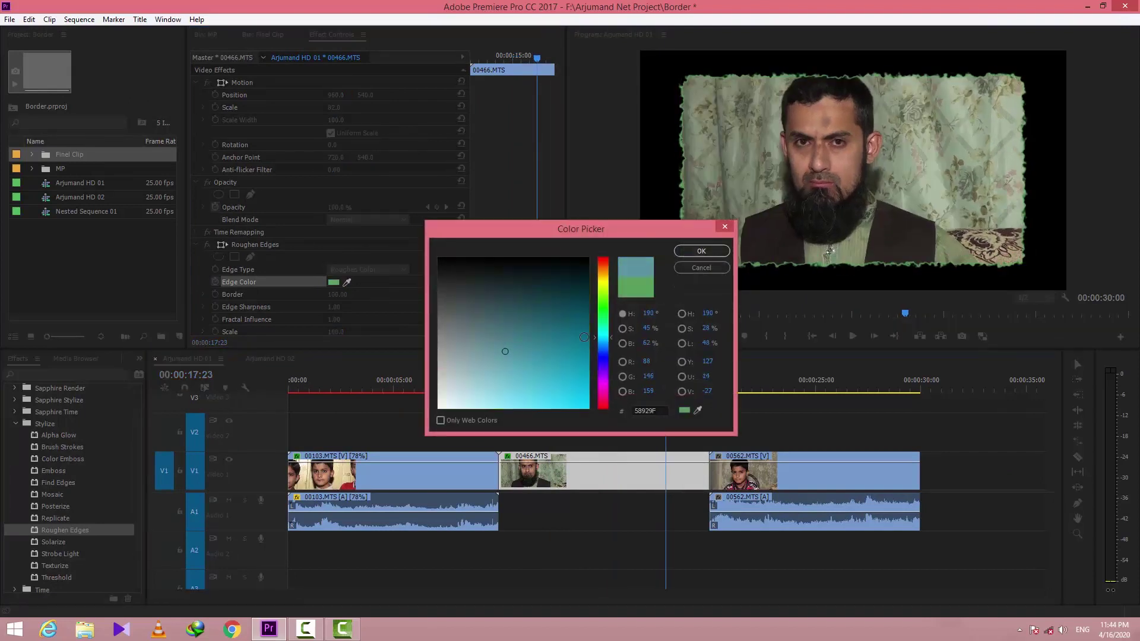
left_click(600, 339)
left_click(547, 349)
left_click(702, 250)
Add a brown 987765 Edge Color keyframe on the last frame of clip 00466.MTS, at 00:00:19:24, and play the clip.
left_click(679, 381)
key("Down")
key("Left")
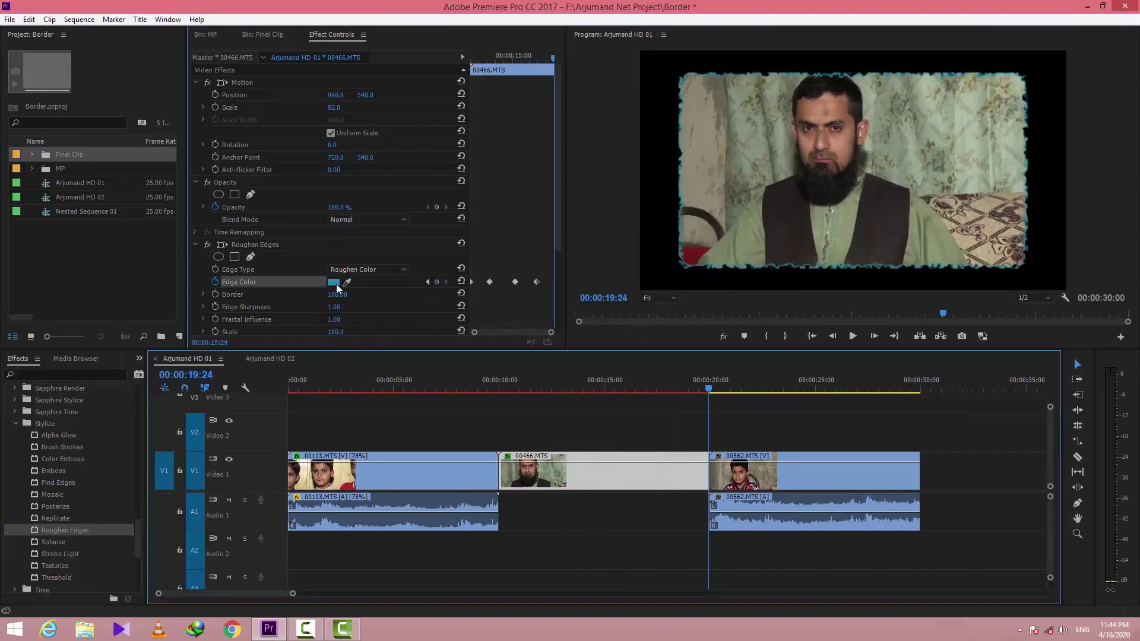
left_click(336, 284)
left_click(602, 266)
left_click(488, 347)
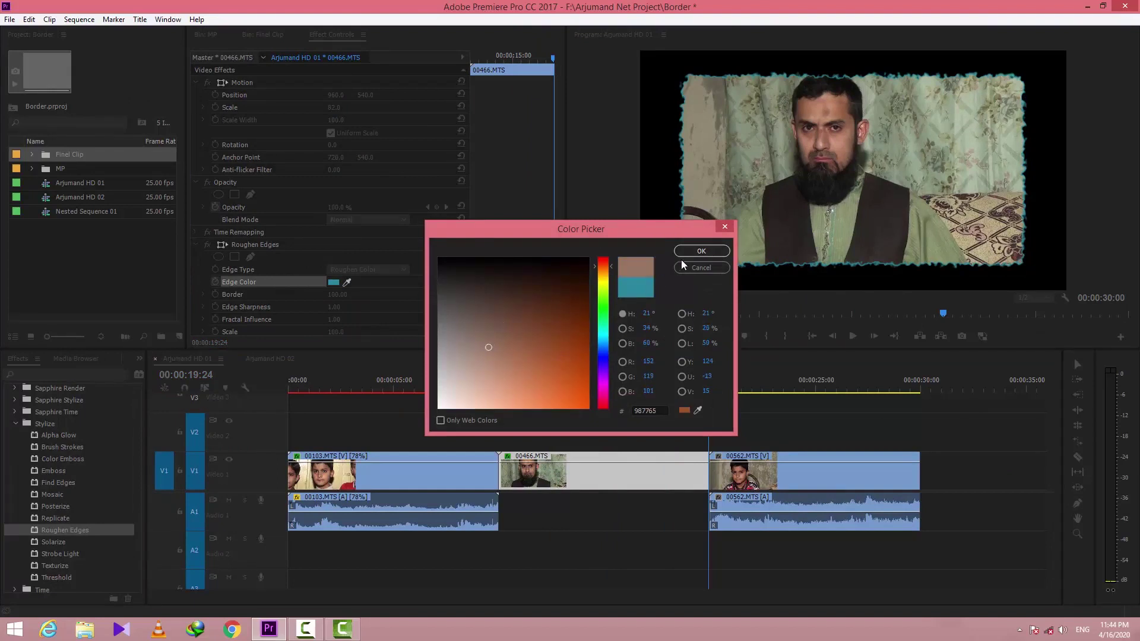
left_click(683, 252)
key("Up")
key("space")
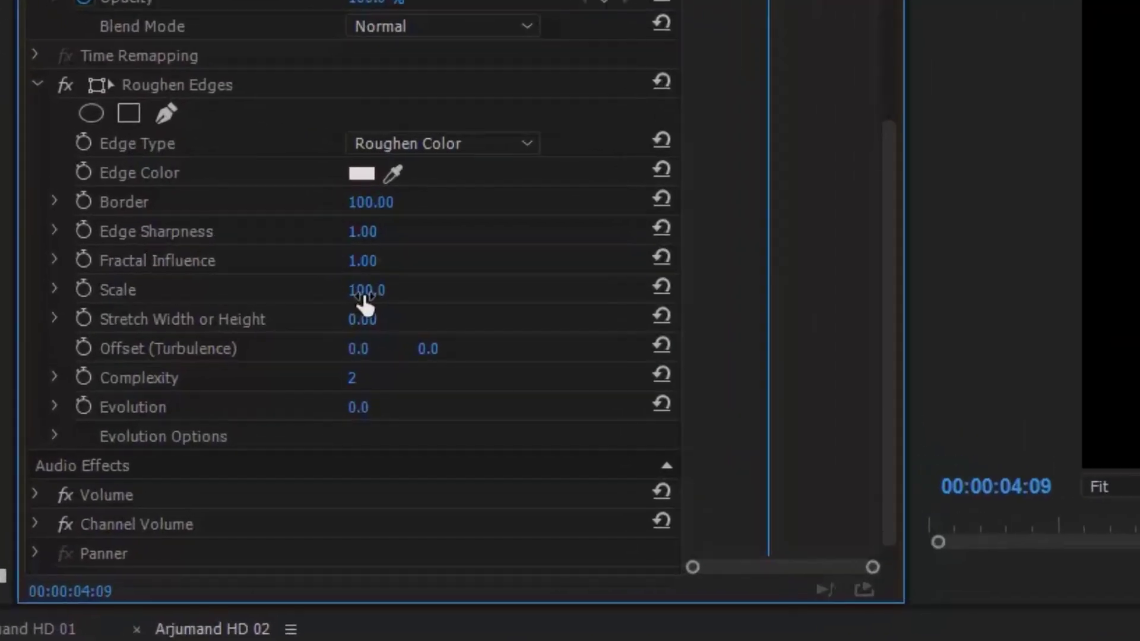
Set the Roughen Edges Scale to 30 on the clip at 00:00:04:09 in the HD 02 sequence.
left_click(365, 292)
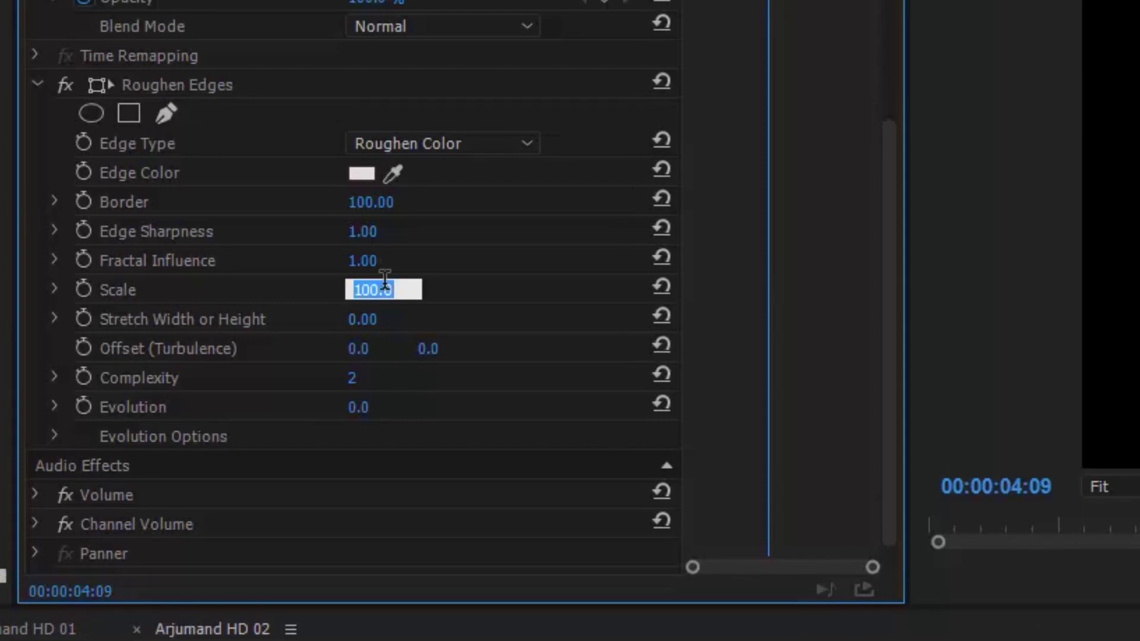
type("30")
key("Return")
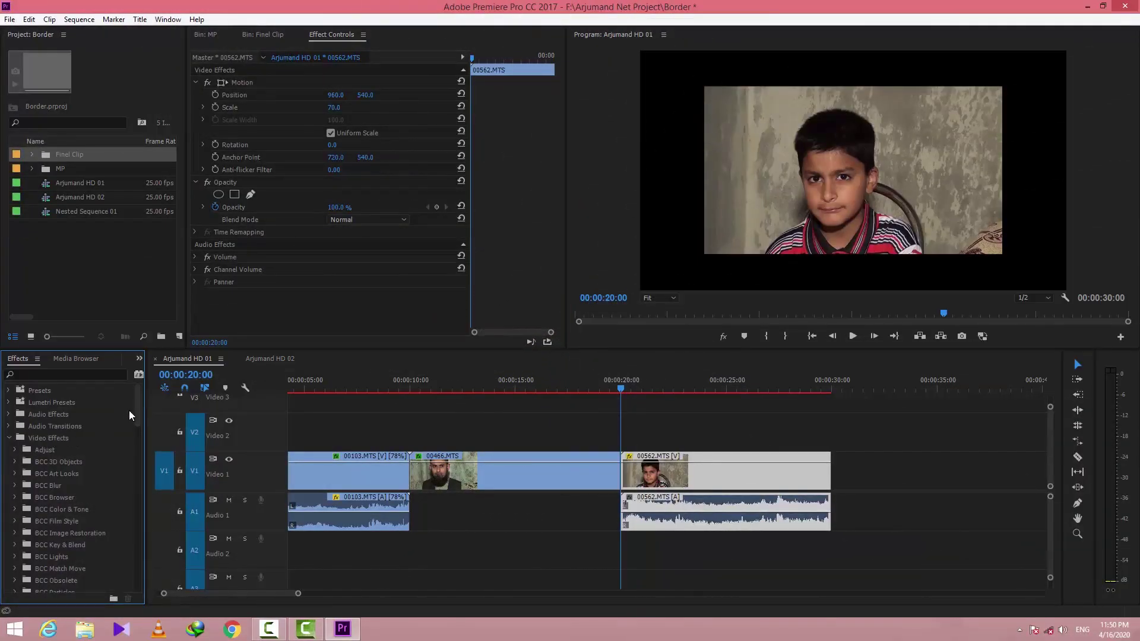
Apply the Radial Shadow perspective effect to clip 00562.MTS on Video 1.
left_click_drag(138, 408, 140, 484)
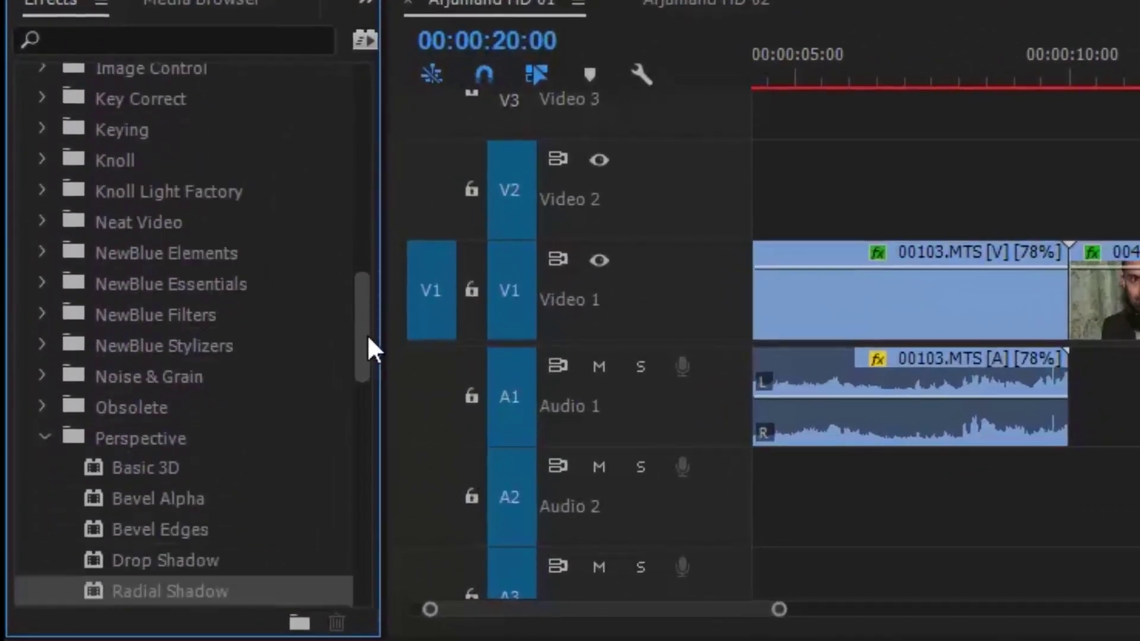
left_click_drag(368, 328, 370, 349)
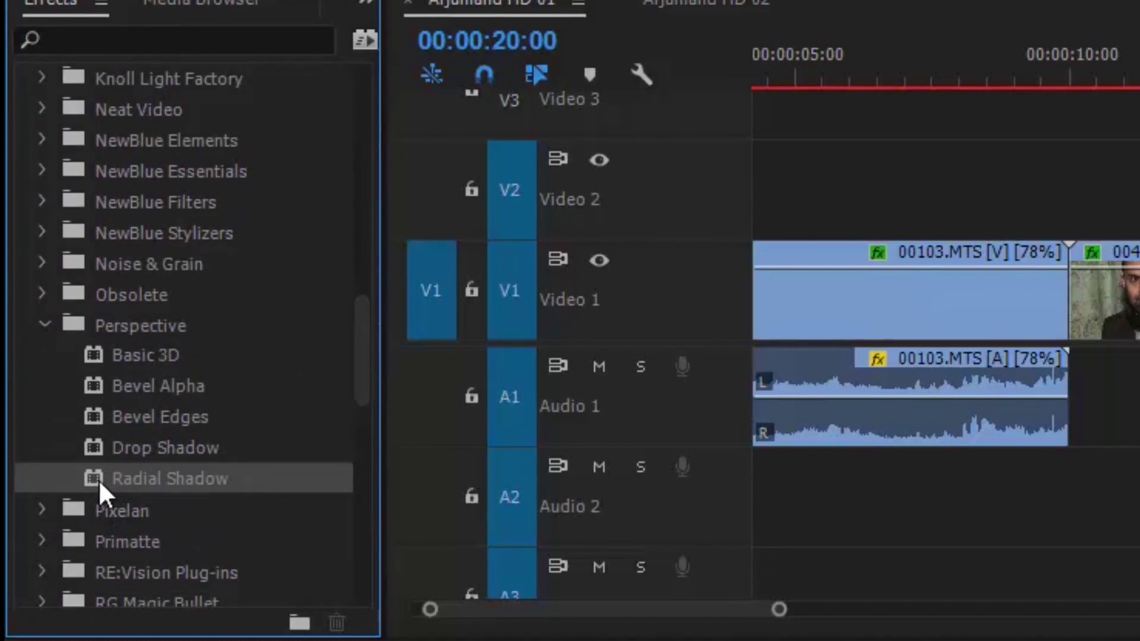
left_click_drag(98, 479, 1139, 290)
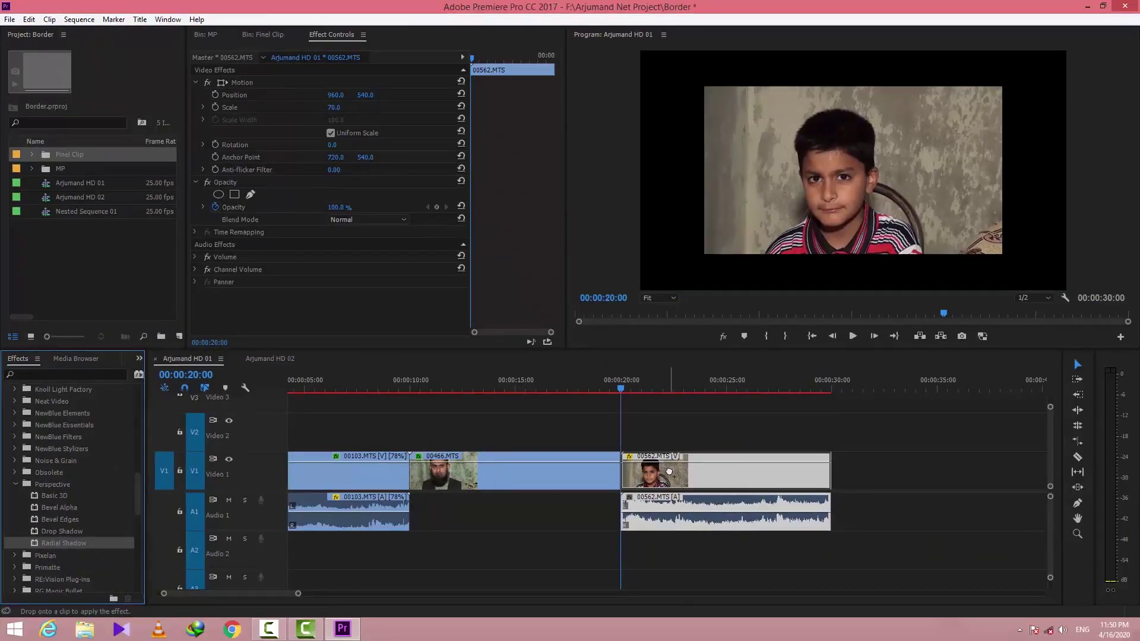
left_click_drag(669, 471, 671, 469)
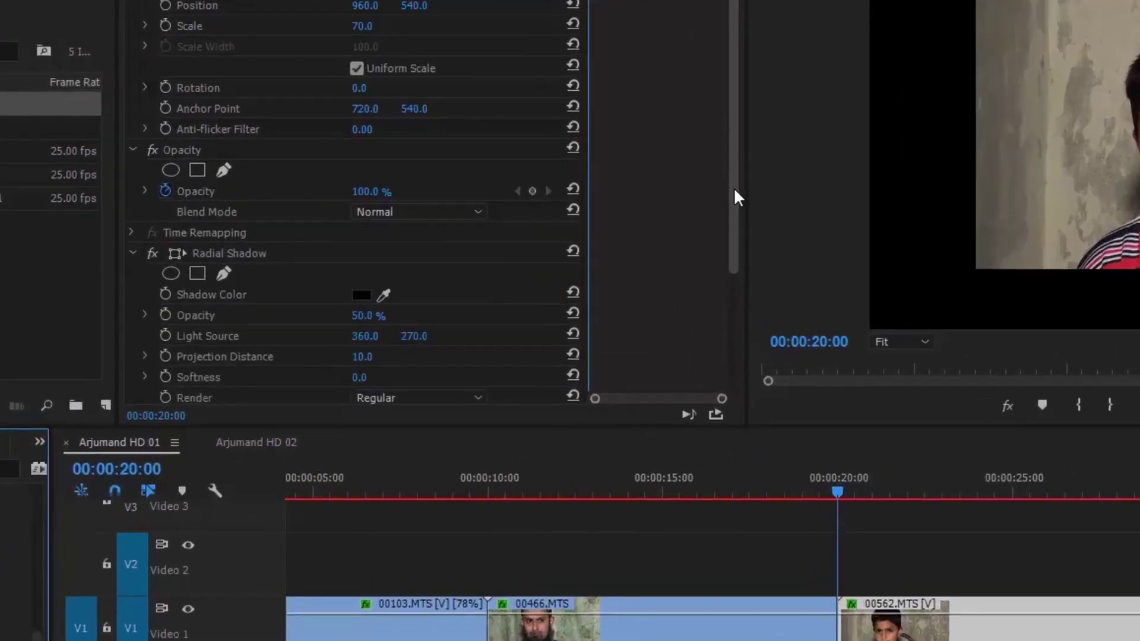
Set the Radial Shadow's color to near-white F4E9E9 and enable Resize Layer on clip 00562.MTS.
left_click_drag(557, 210, 557, 281)
left_click_drag(922, 350, 923, 361)
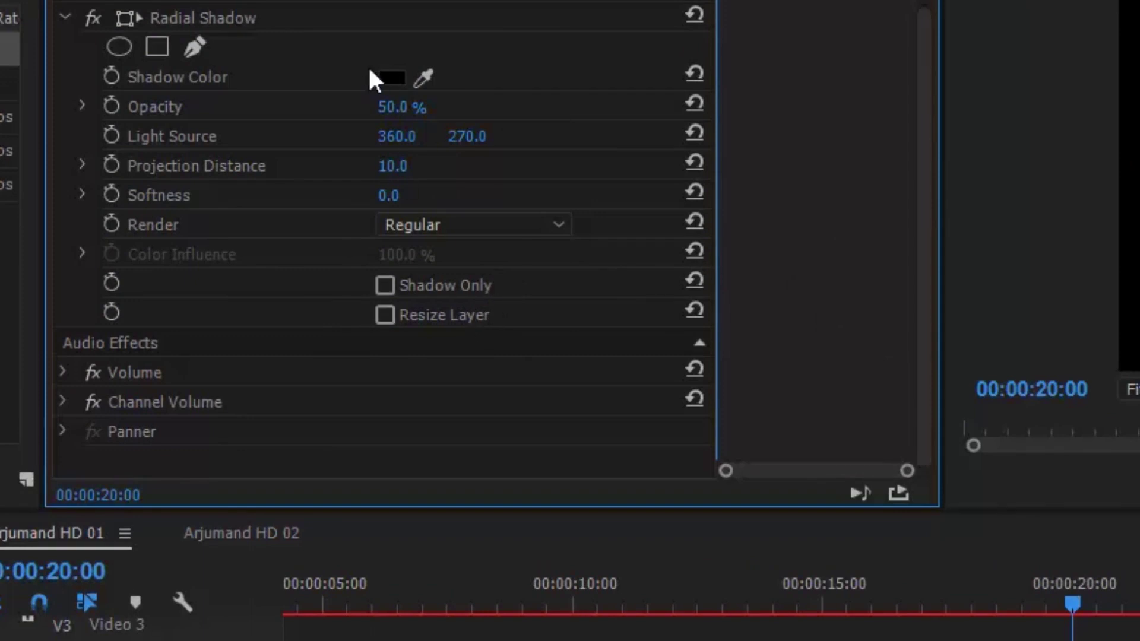
left_click(389, 78)
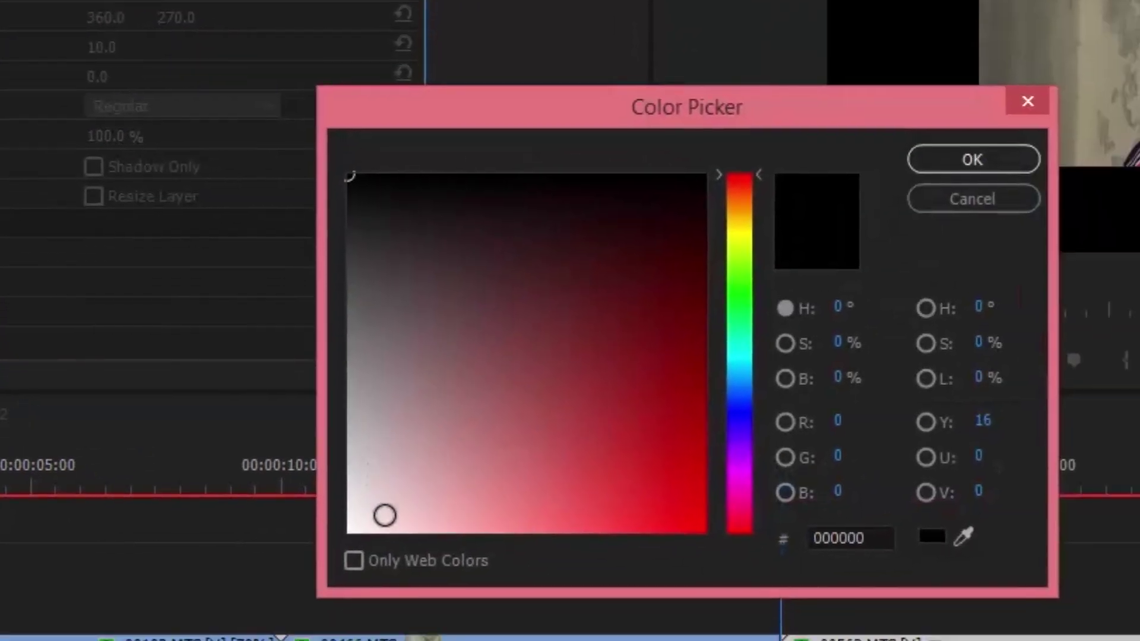
left_click(362, 517)
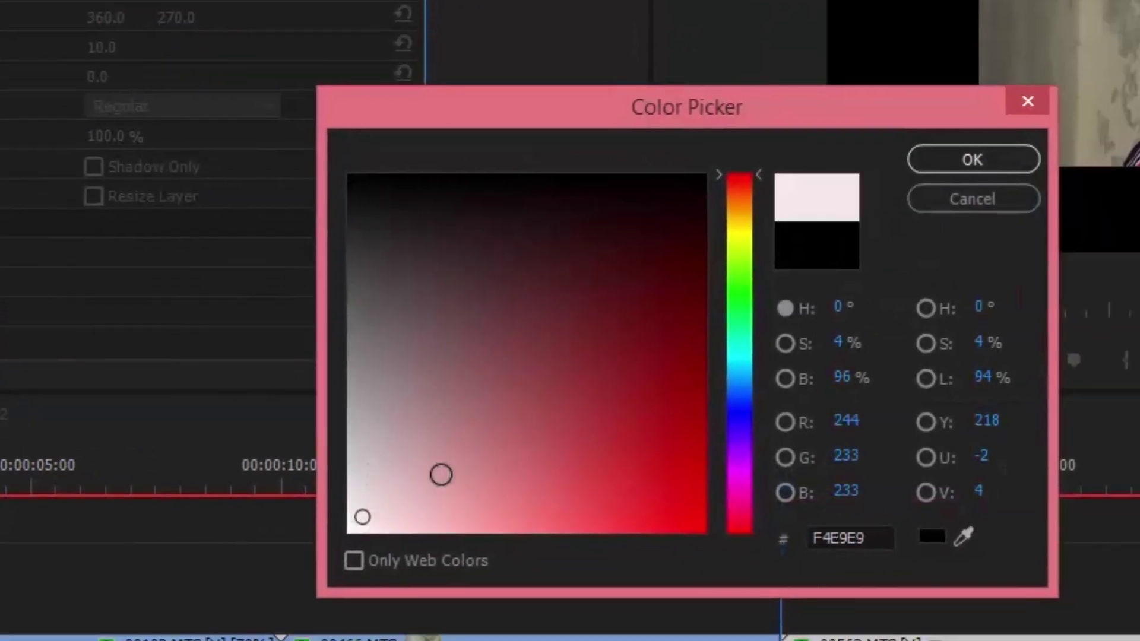
left_click(988, 166)
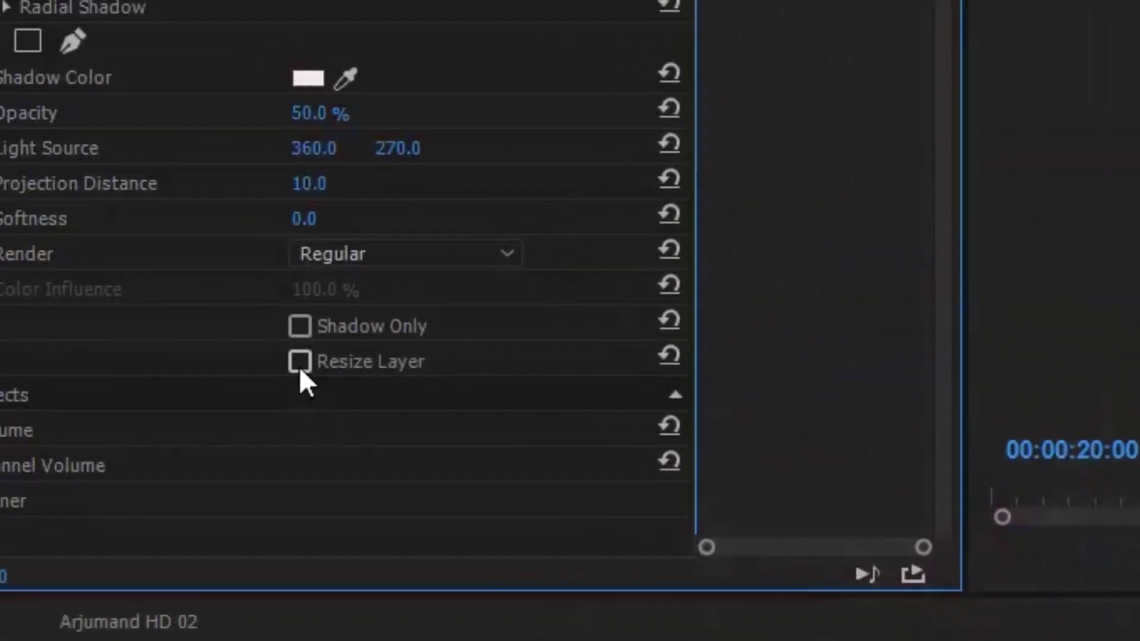
left_click(300, 368)
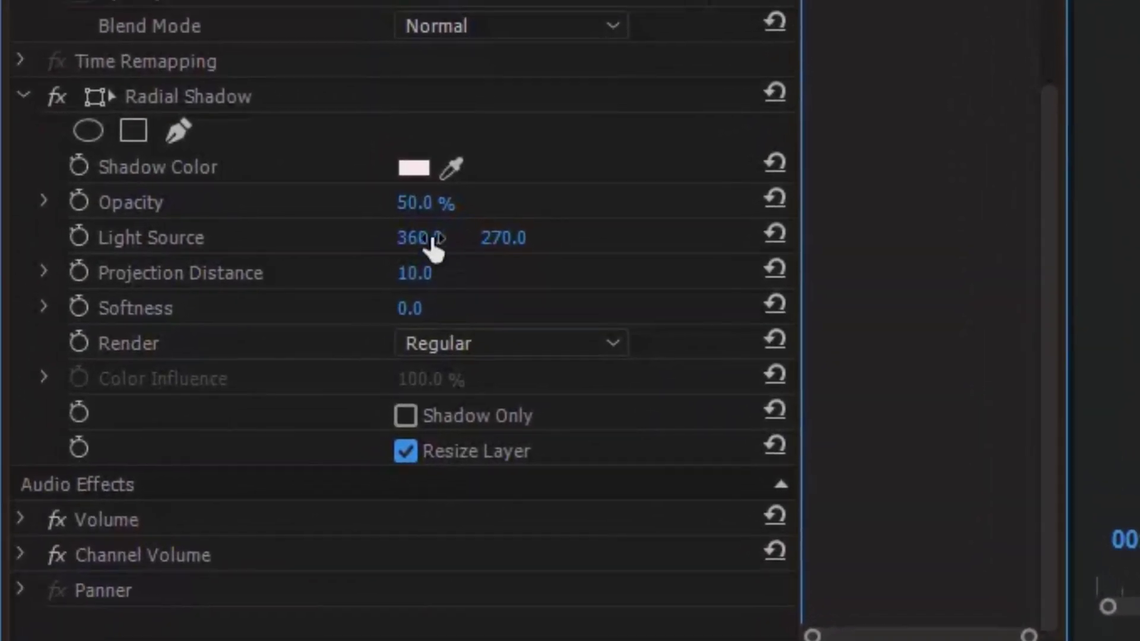
Set the Radial Shadow's Opacity to 100% and its Light Source to 740, 560.
left_click(416, 205)
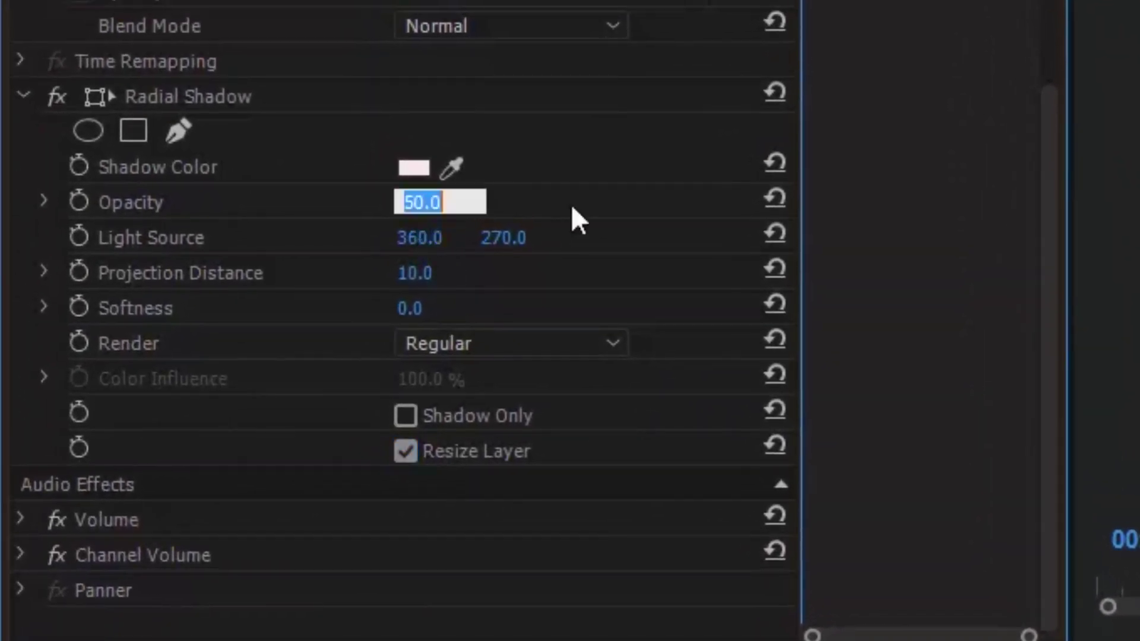
type("100")
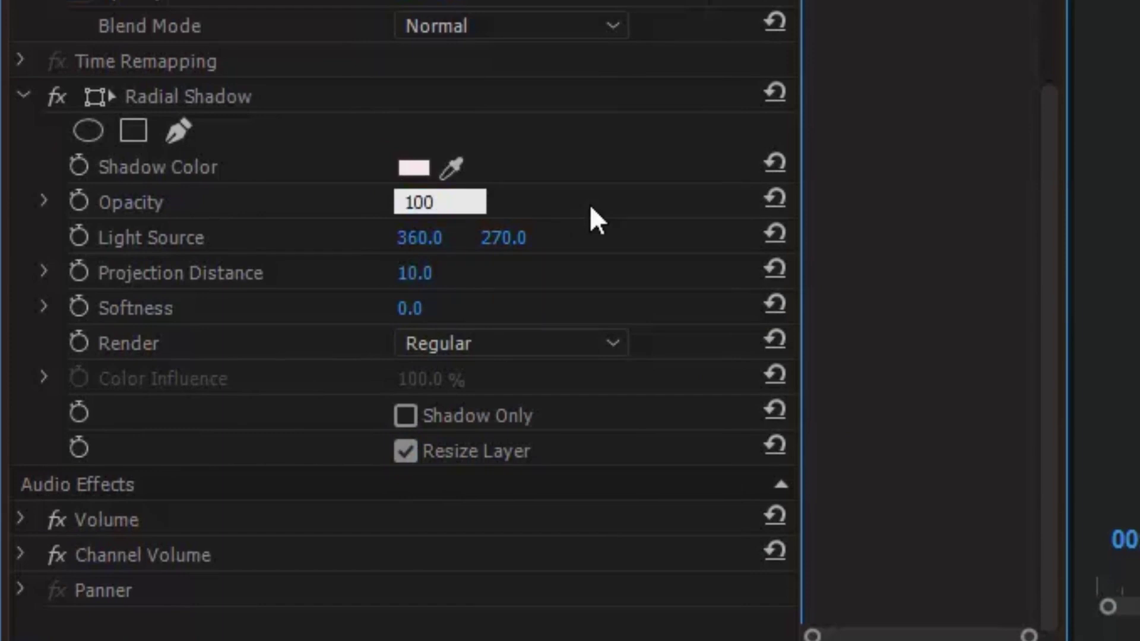
key("Return")
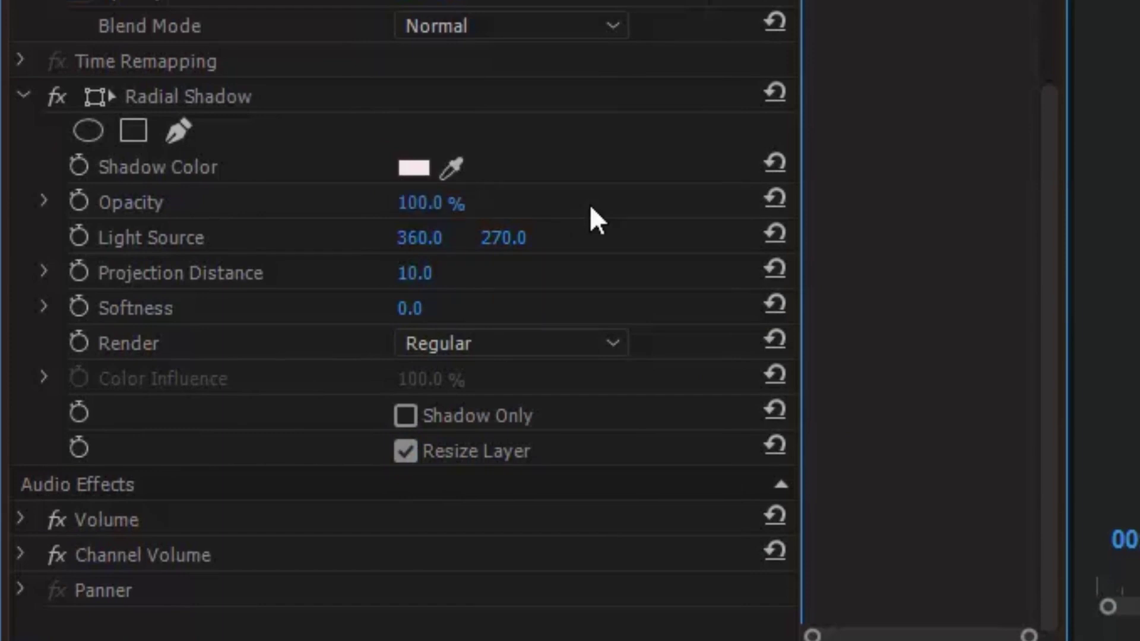
left_click(420, 238)
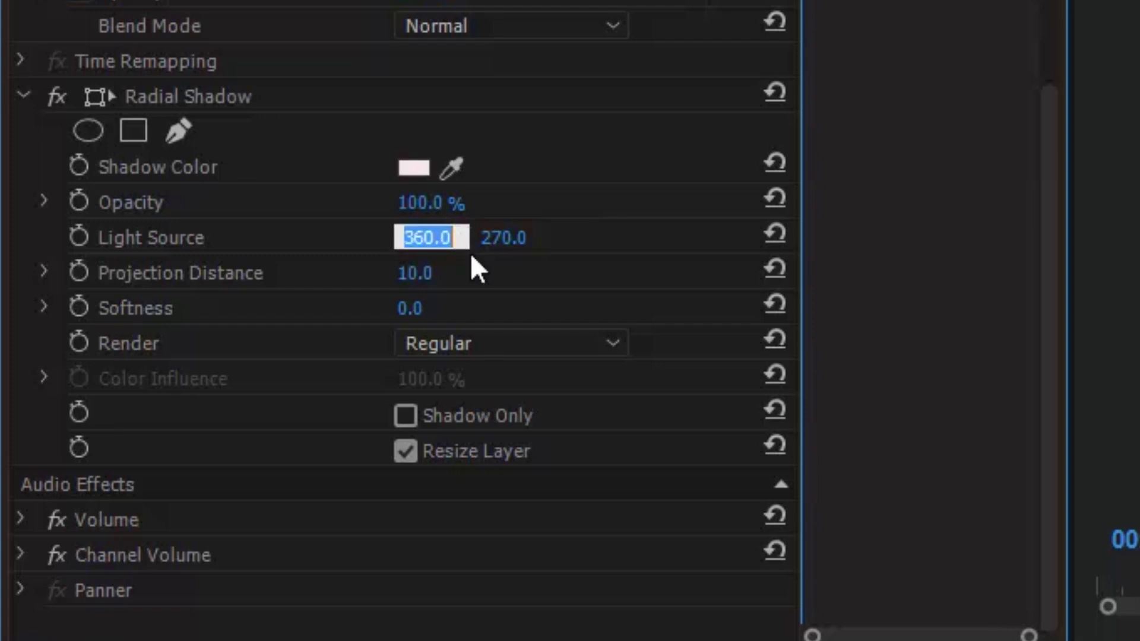
type("740")
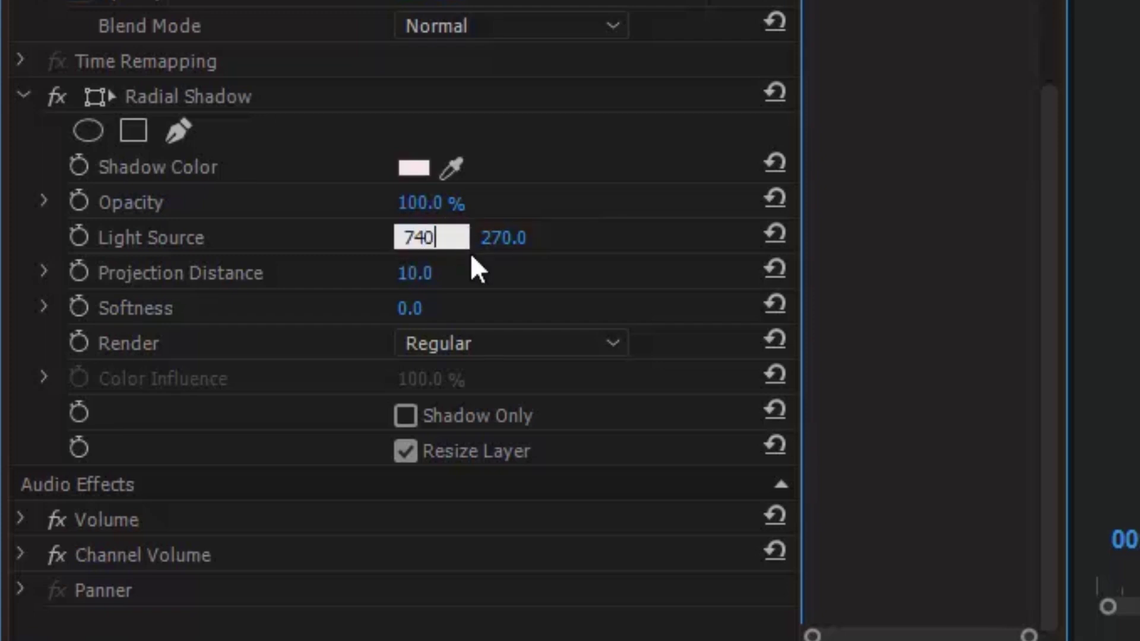
key("Return")
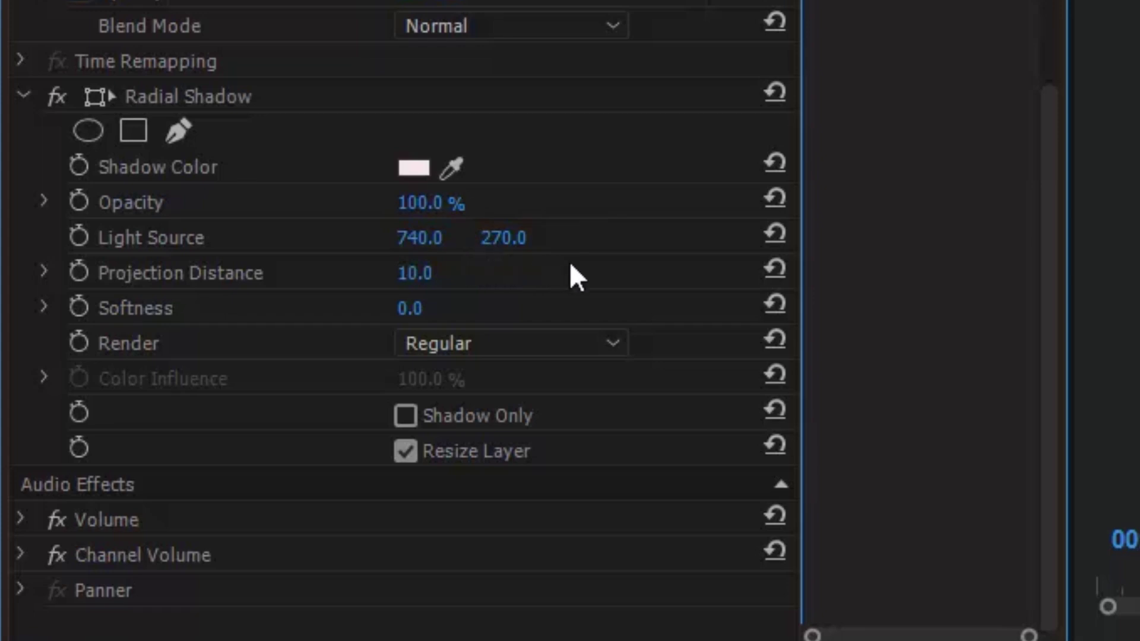
left_click(508, 241)
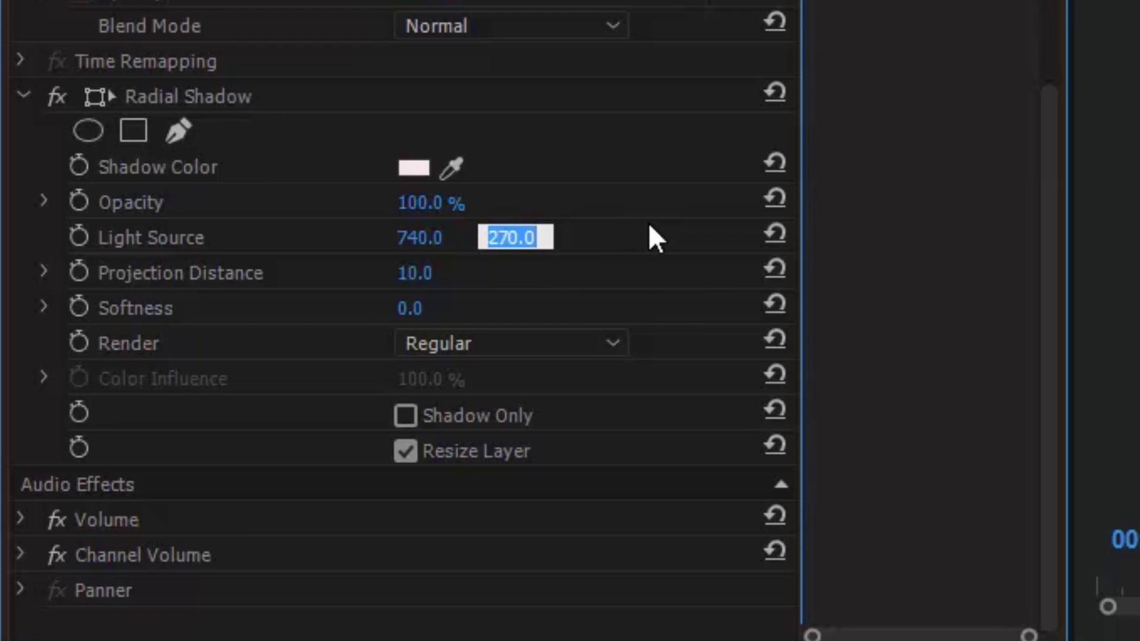
type("560")
key("Return")
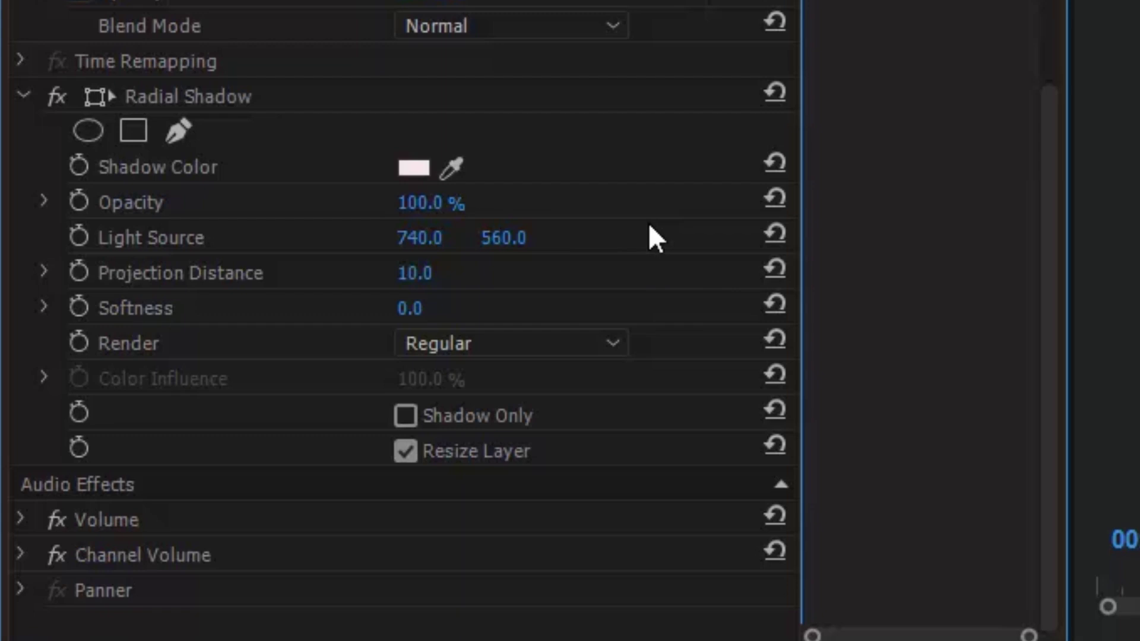
Set the Radial Shadow's Projection Distance to 4.
left_click(422, 278)
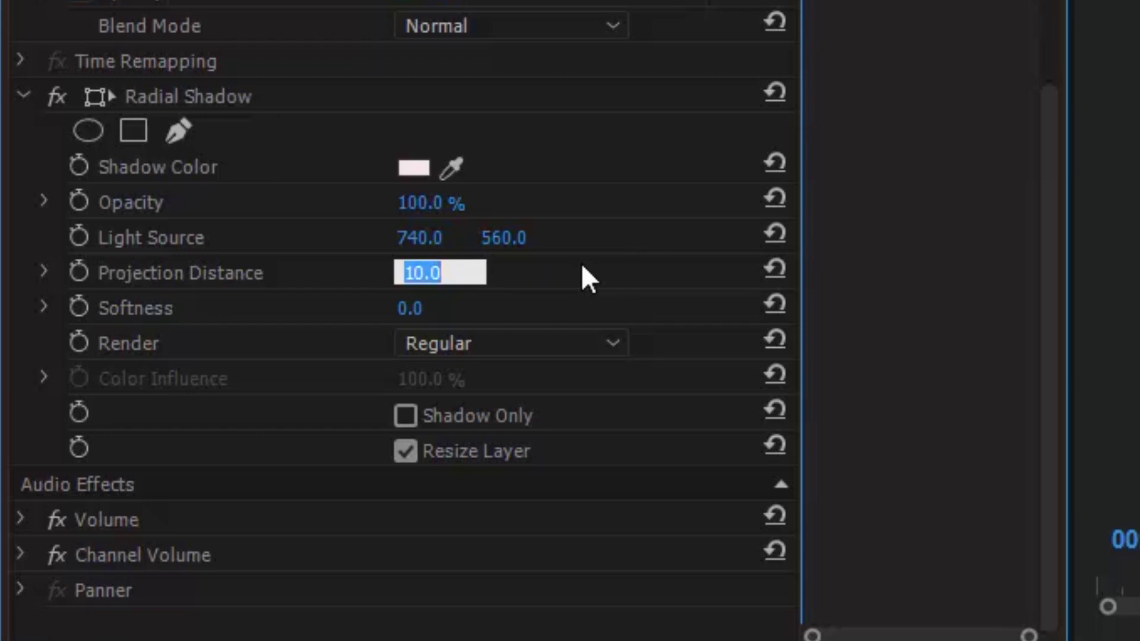
type("4")
key("Return")
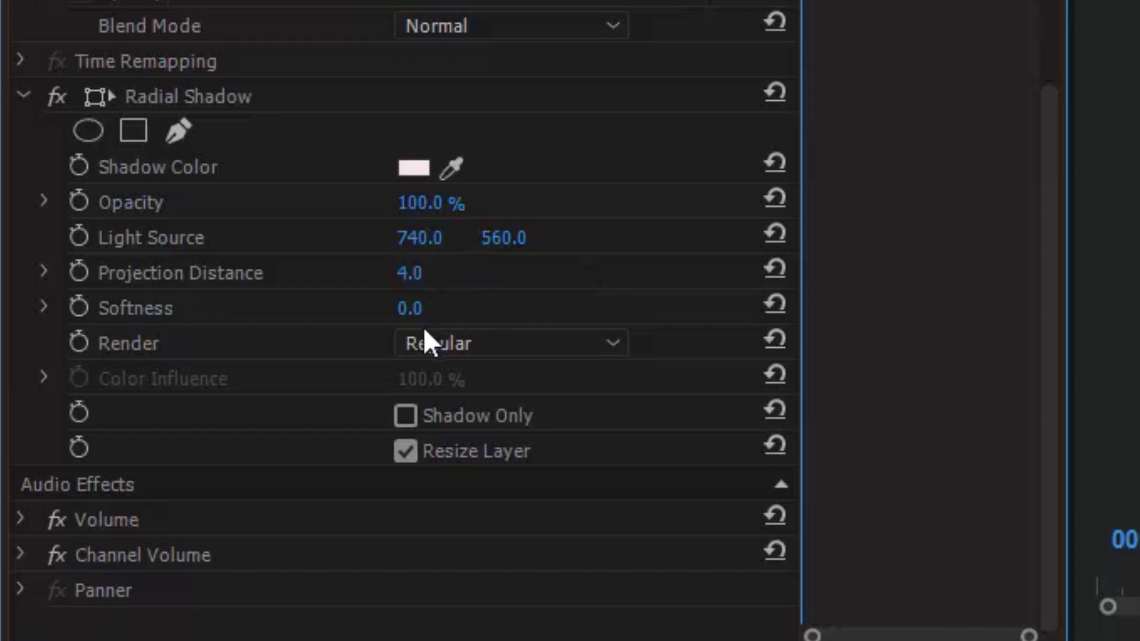
Set the Radial Shadow's Softness to 30.
left_click(442, 299)
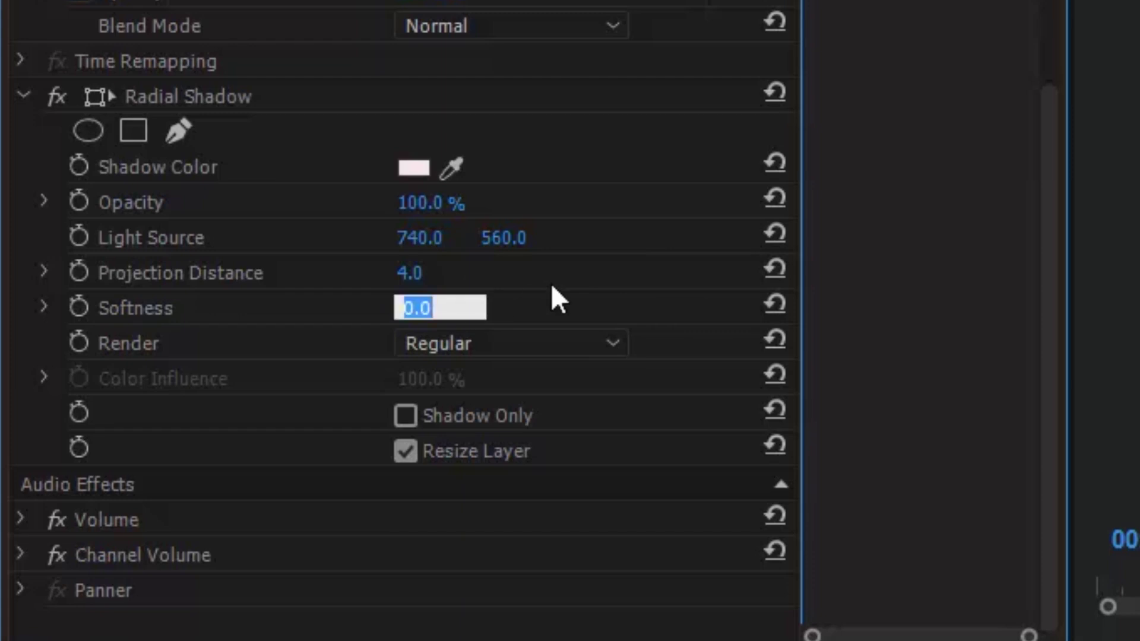
type("30")
key("Return")
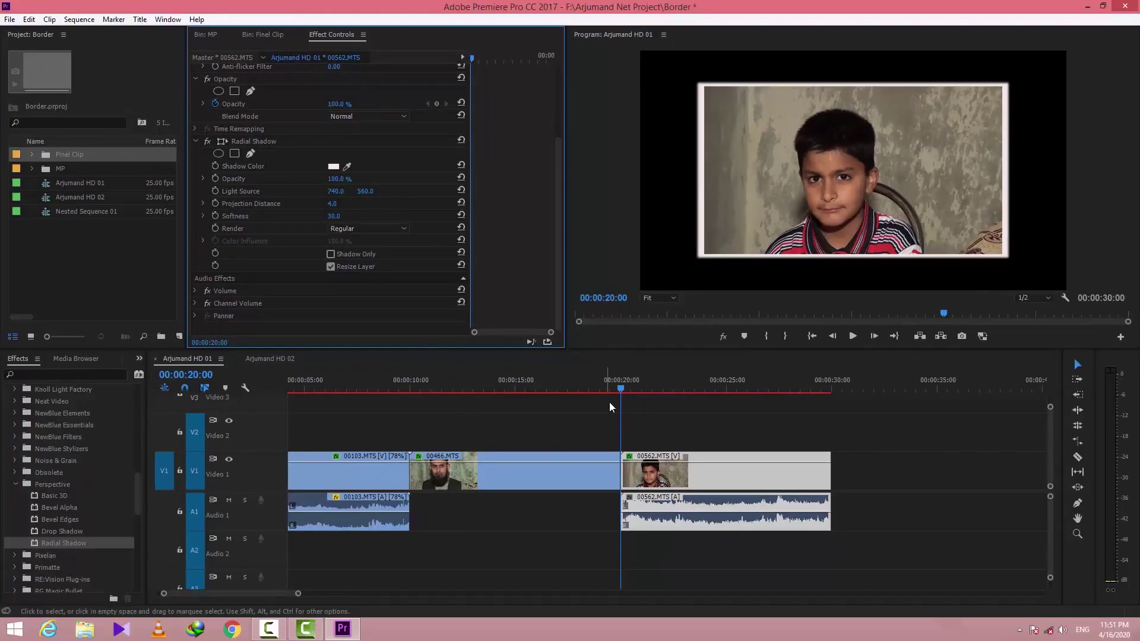
Preview the border up to 00:00:23:18, then set the Radial Shadow's Softness to 100 and its Shadow Color to red.
left_click_drag(623, 388, 704, 383)
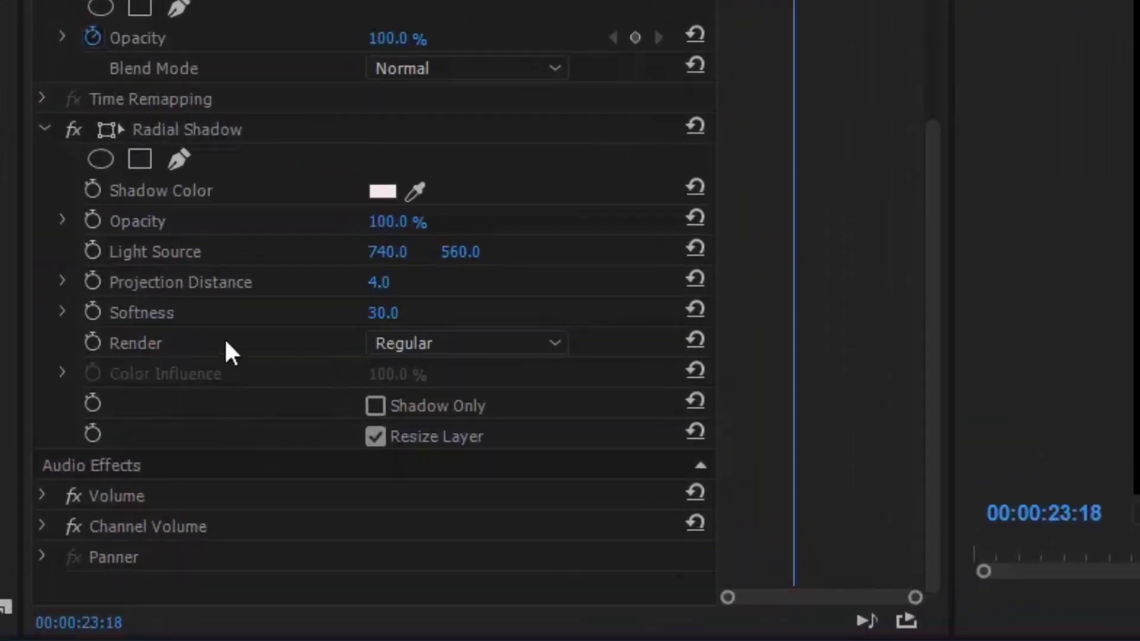
left_click(380, 313)
type("100")
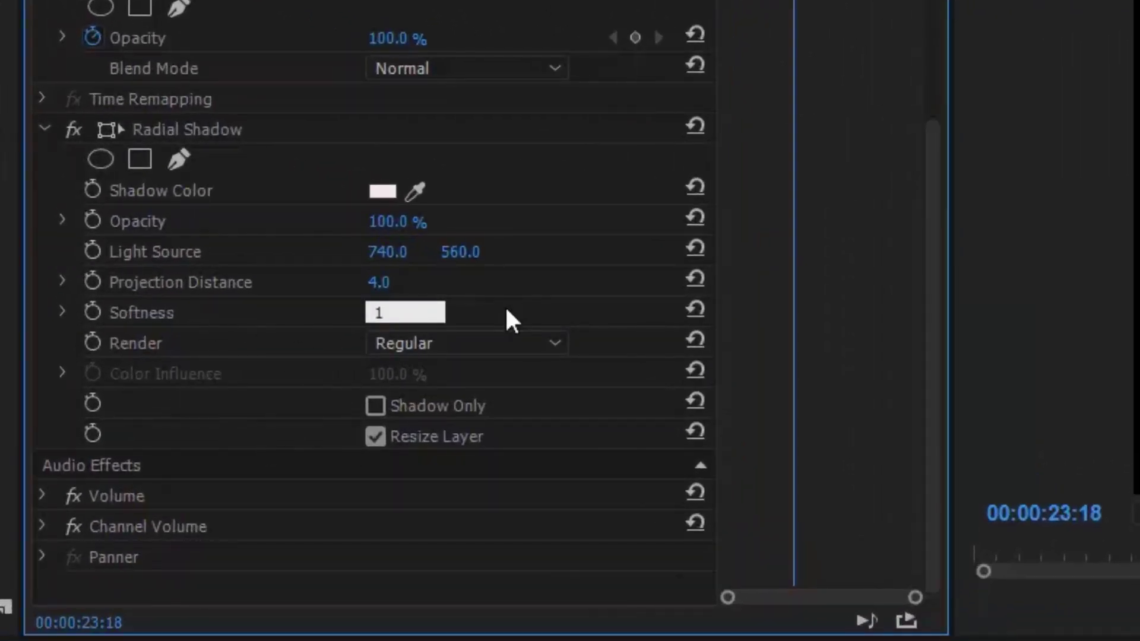
key("Return")
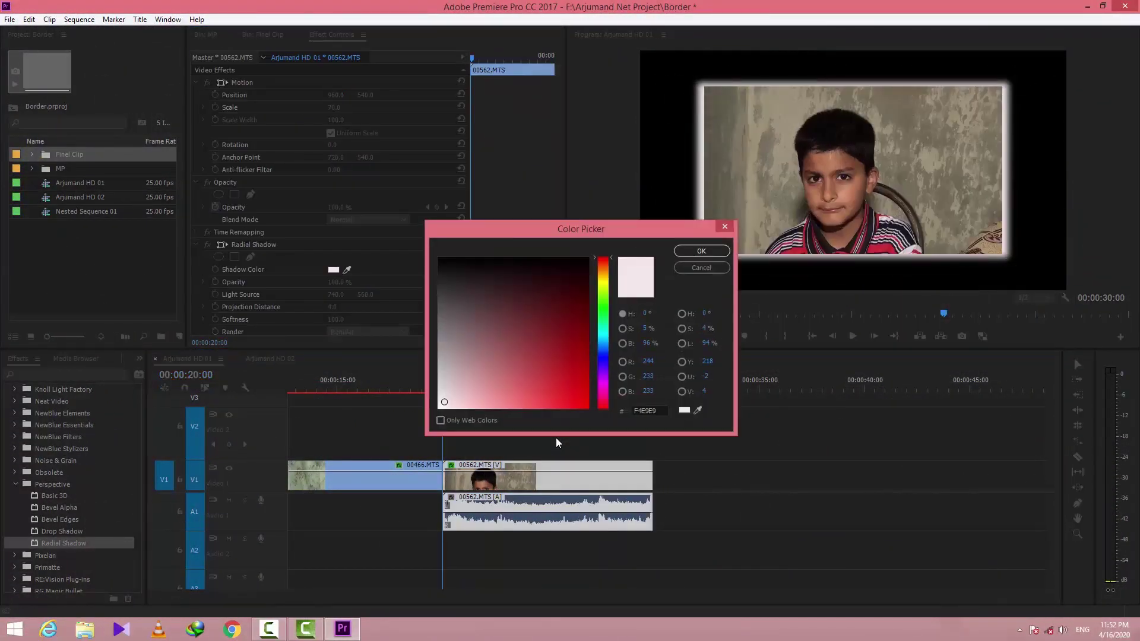
left_click(542, 382)
left_click(701, 251)
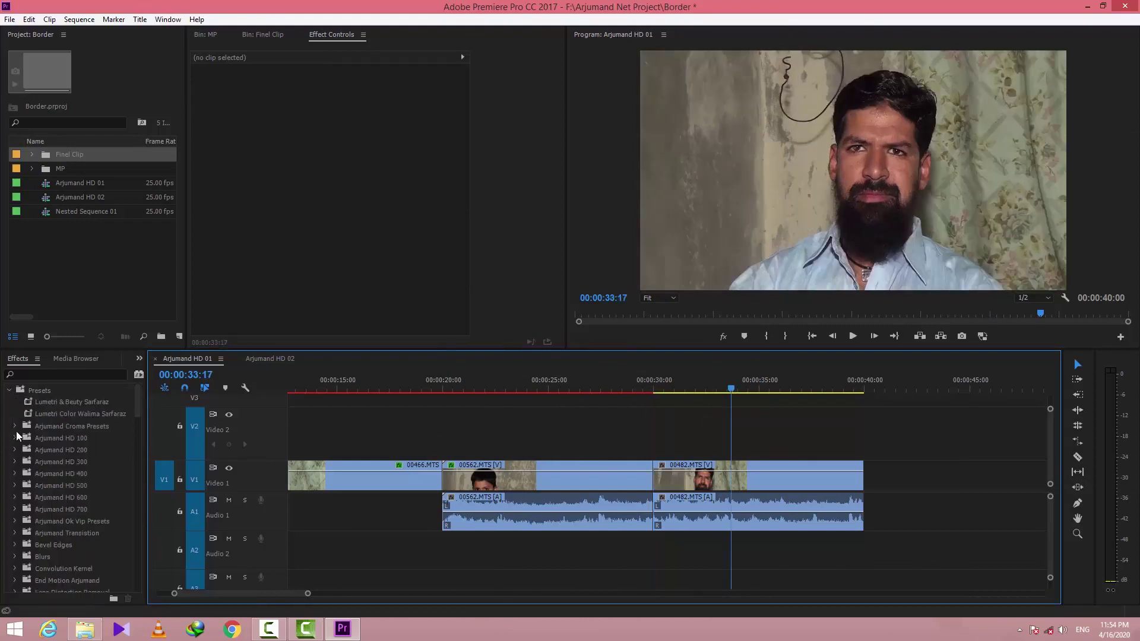
Apply the OutCroma circular mask preset to clip 00482.MTS and preview it at 00:00:34:00.
left_click(18, 426)
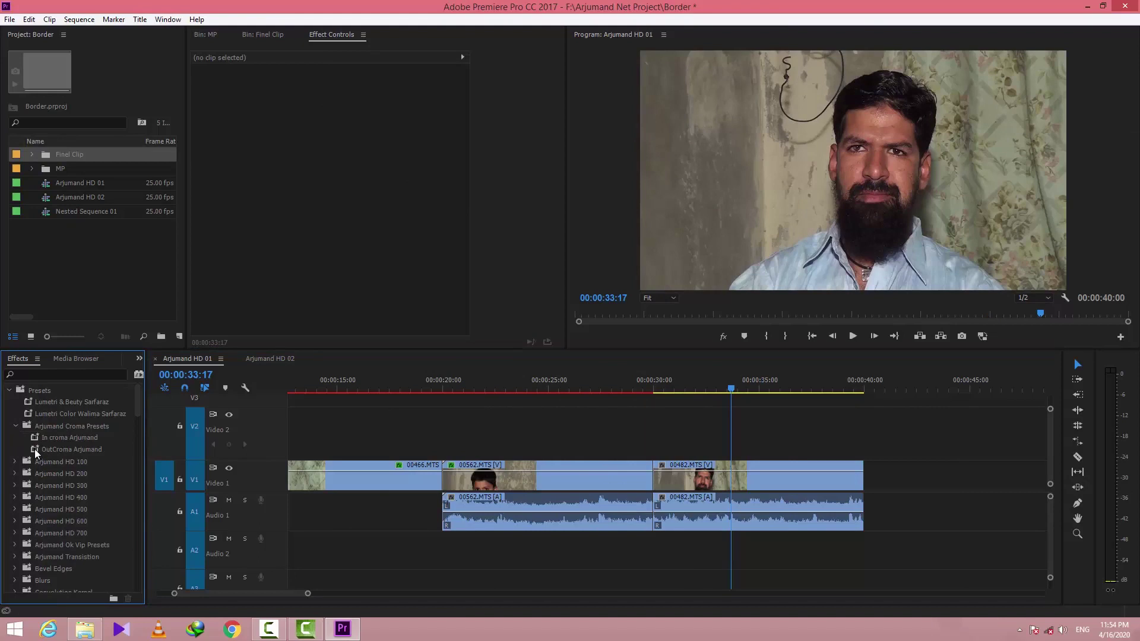
left_click(34, 448)
left_click_drag(34, 449, 722, 478)
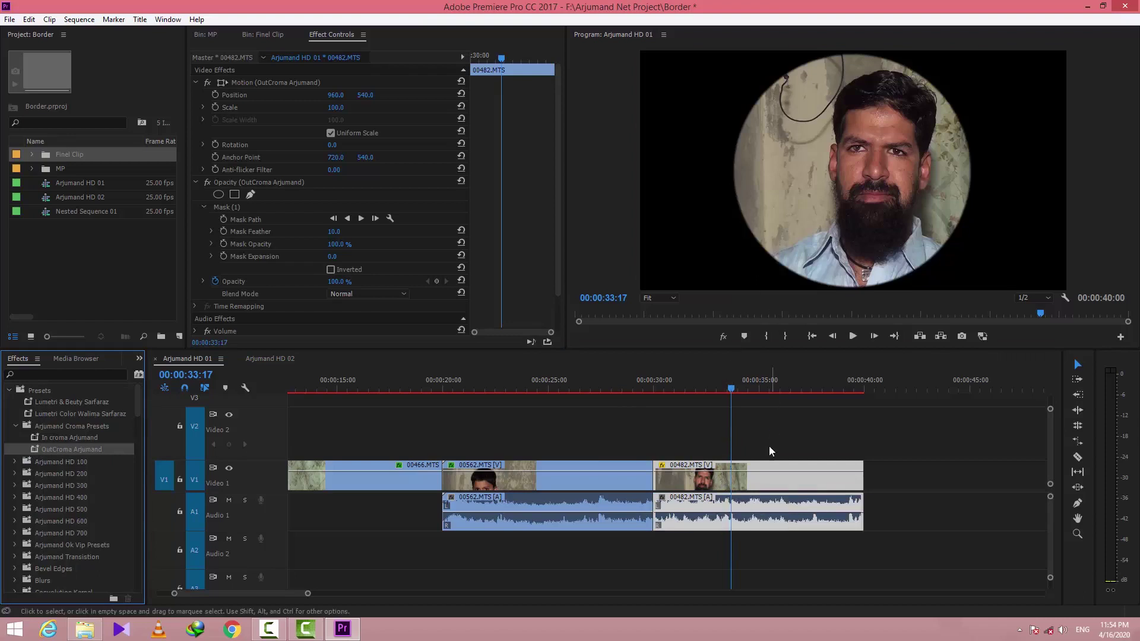
left_click_drag(735, 387, 738, 388)
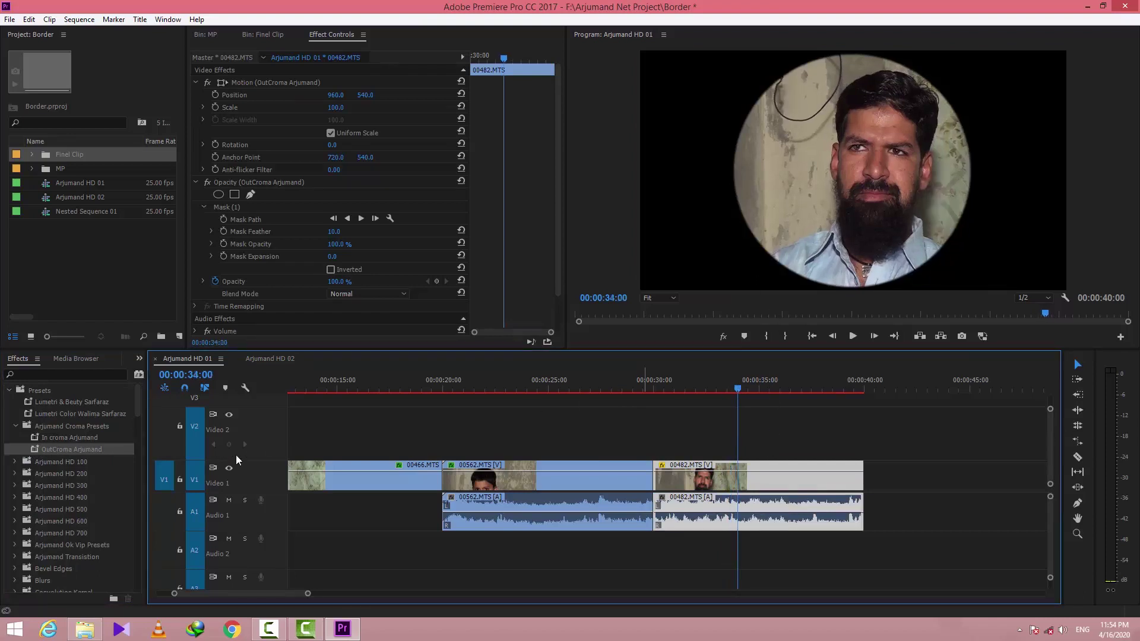
Copy the Radial Shadow effect from clip 00562.MTS onto the circular-masked clip 00482.MTS.
left_click(492, 472)
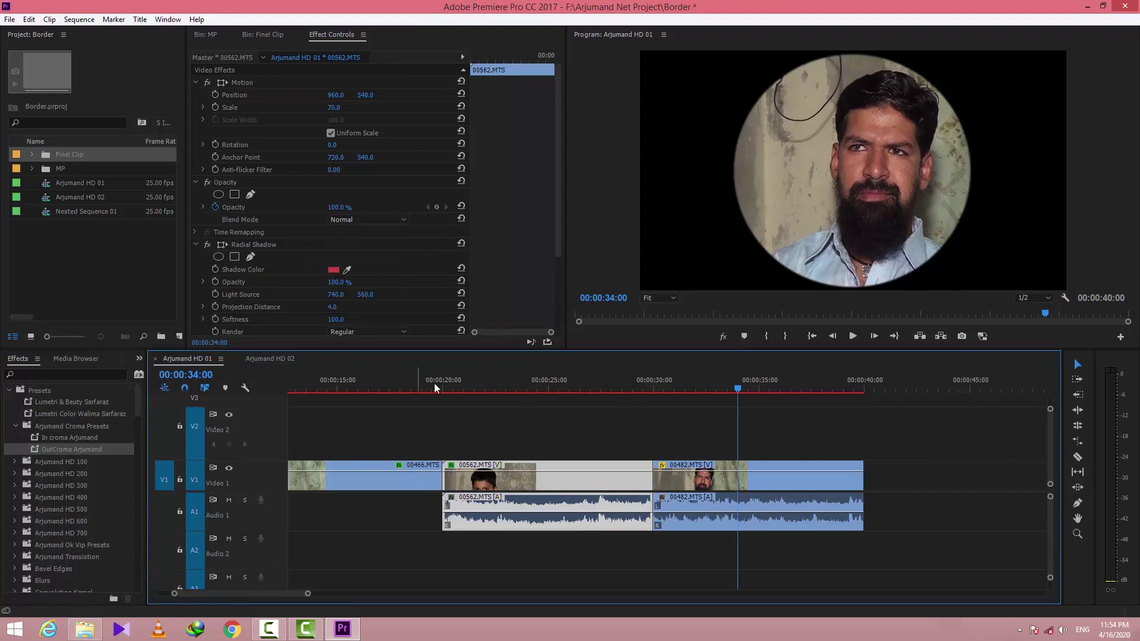
left_click(252, 246)
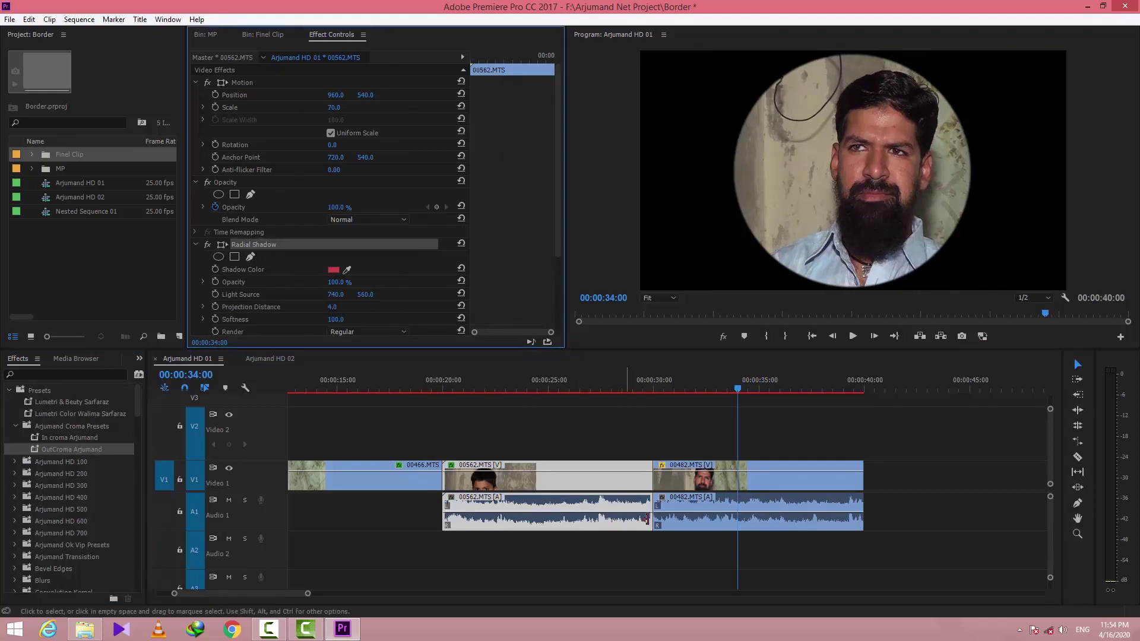
left_click(685, 483)
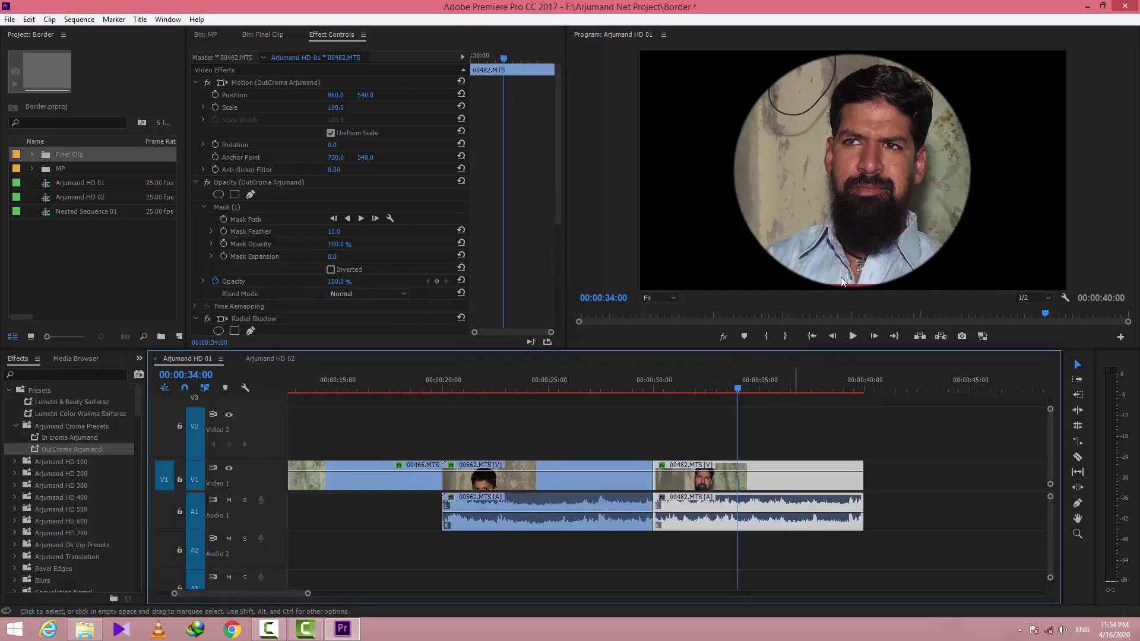
Remove the Radial Shadow effect from clip 00482.MTS.
scroll(558, 215, "down", 2)
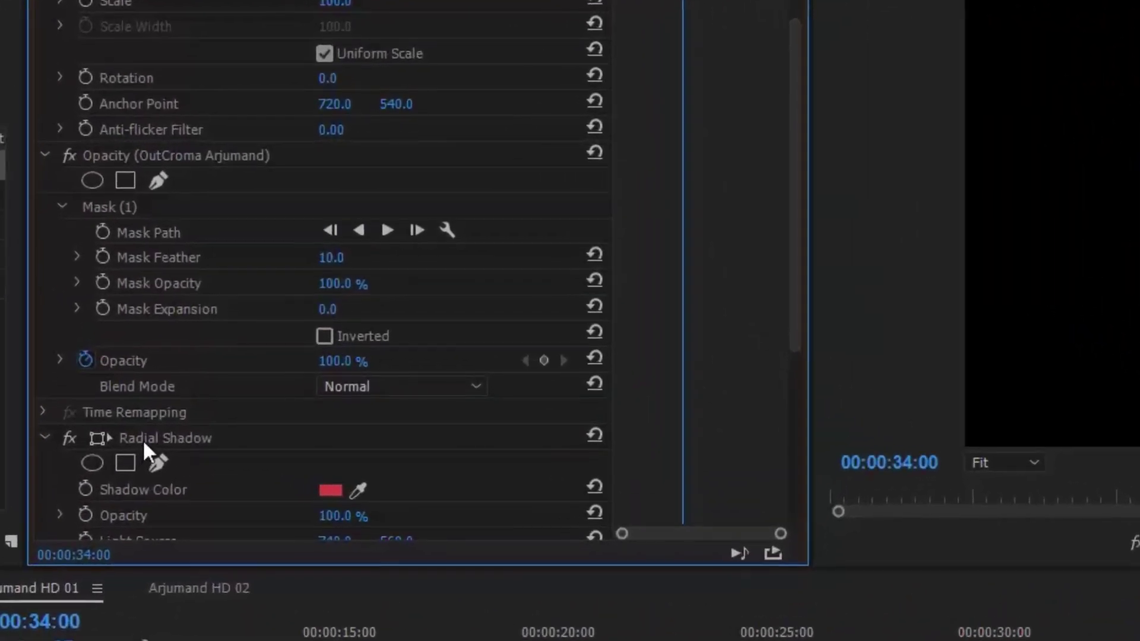
left_click(144, 444)
key("Delete")
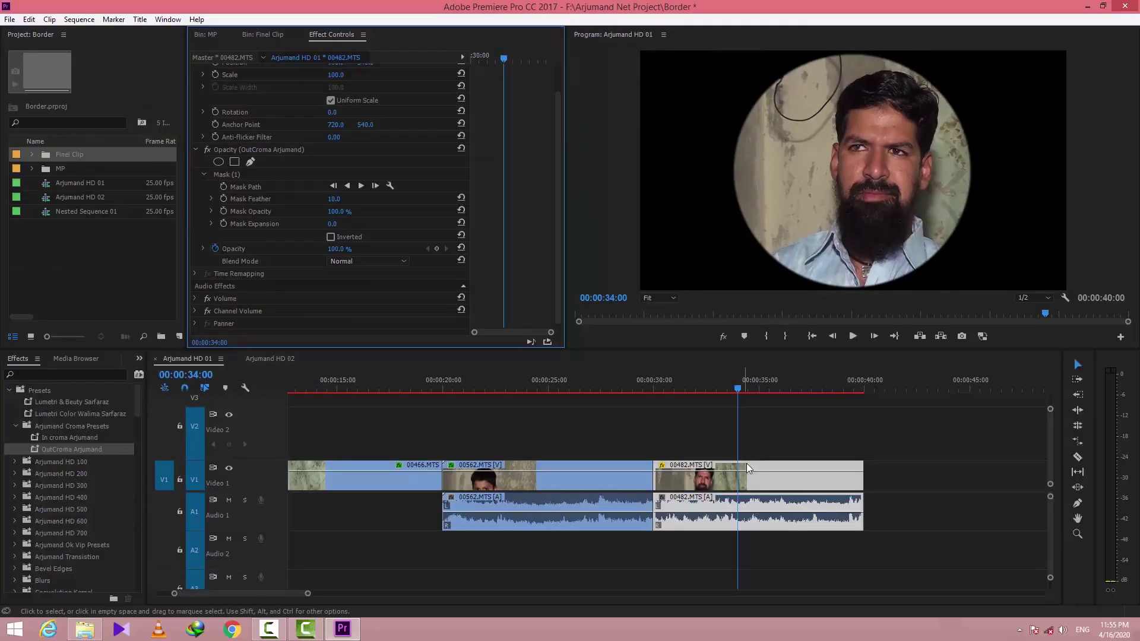
Nest the circular-masked clip 00482.MTS as Nested Sequence 02.
left_click(756, 482)
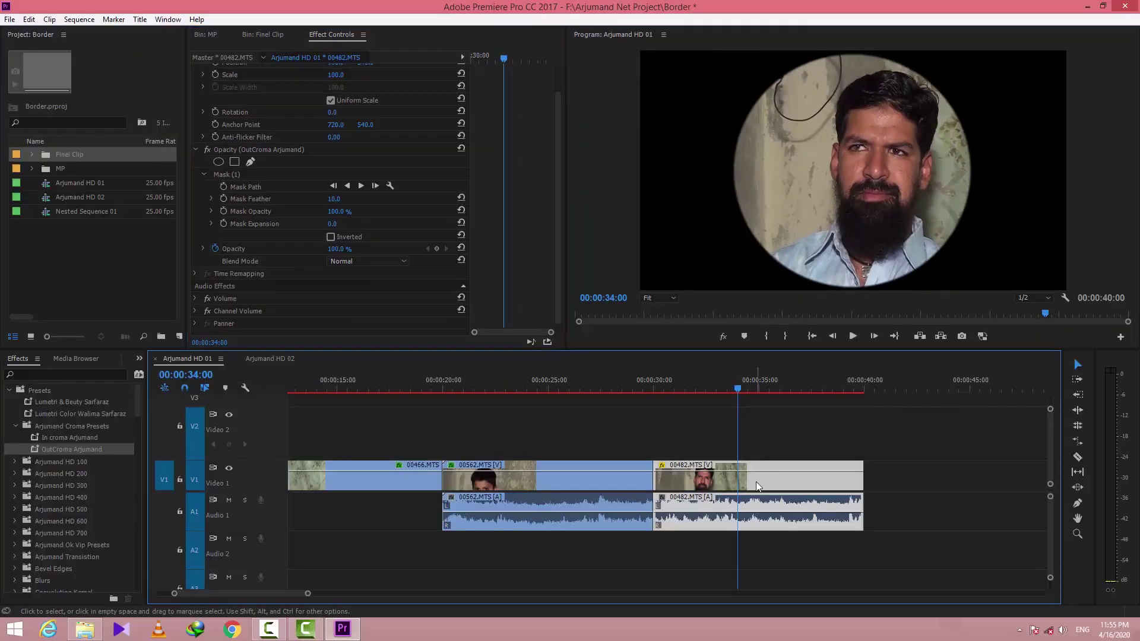
right_click(756, 482)
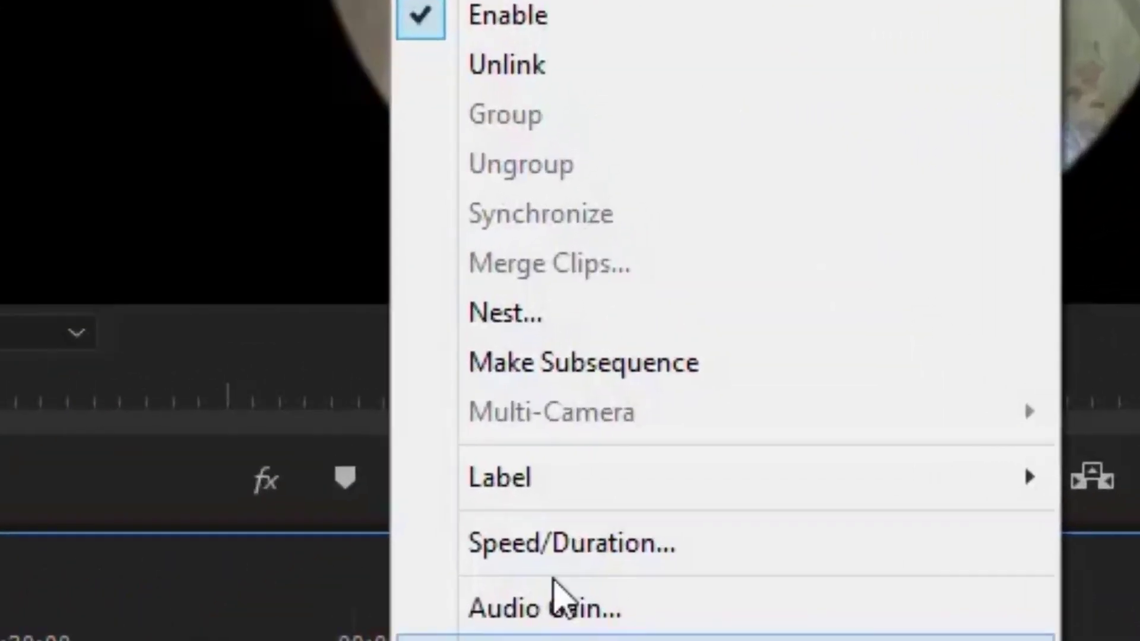
left_click(534, 315)
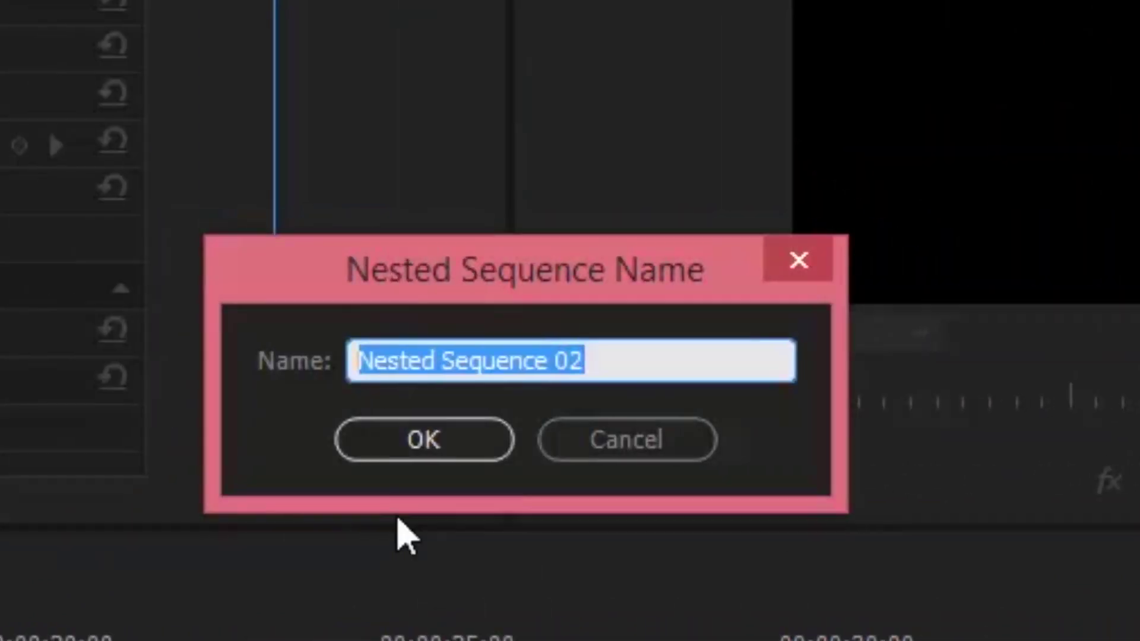
left_click(426, 456)
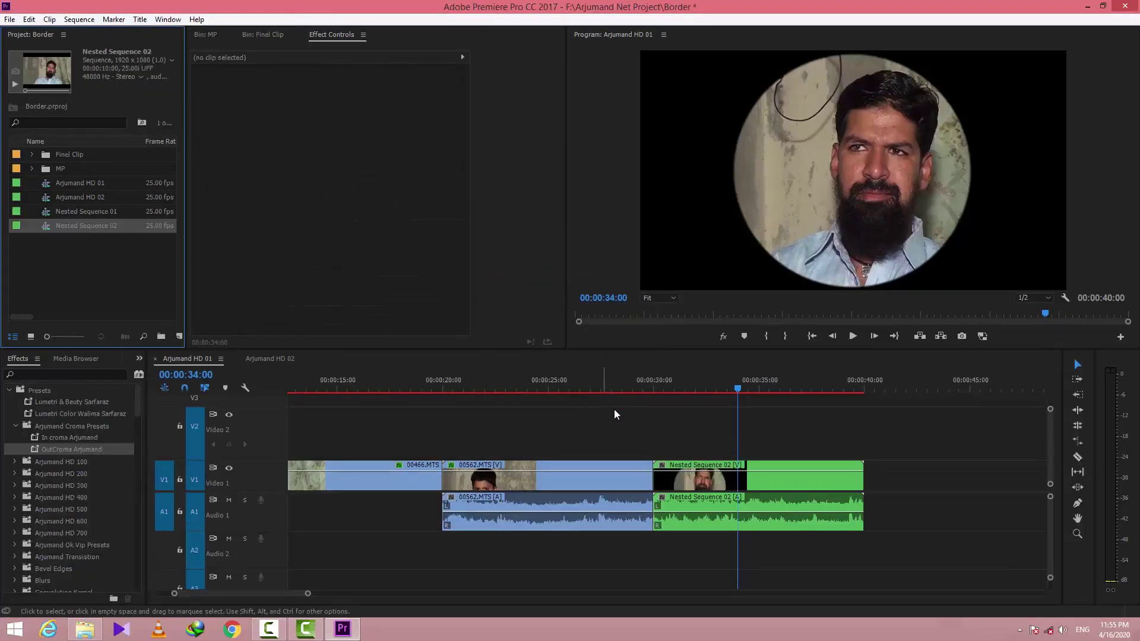
Copy the Radial Shadow effect from clip 00562.MTS onto Nested Sequence 02 and scrub the timeline to check the round border.
left_click(575, 469)
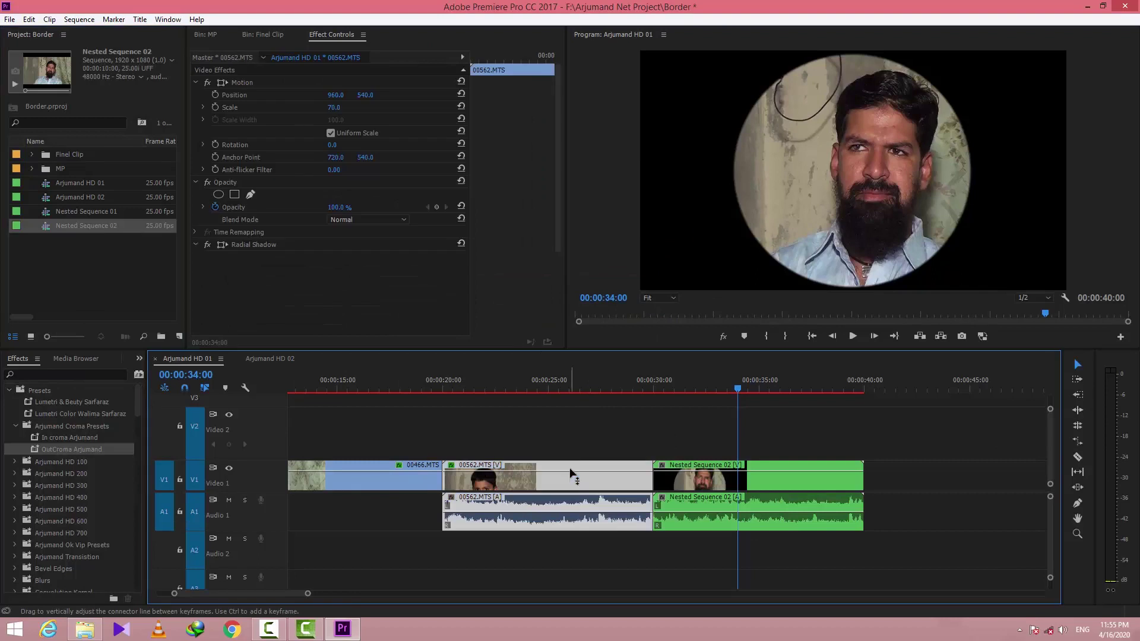
left_click(258, 246)
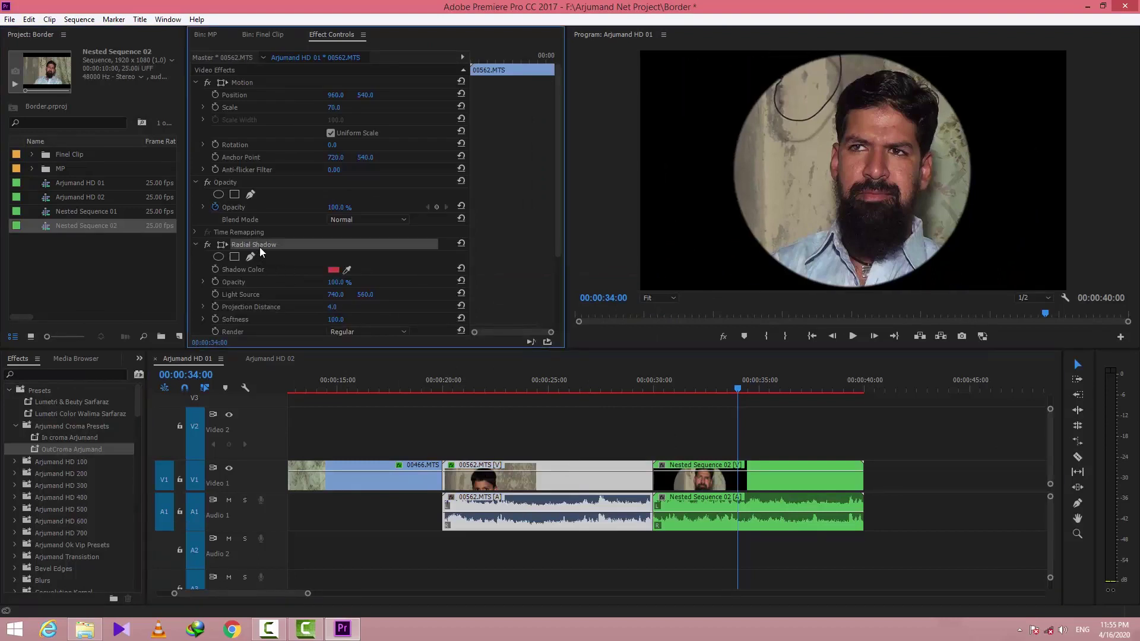
left_click(767, 484)
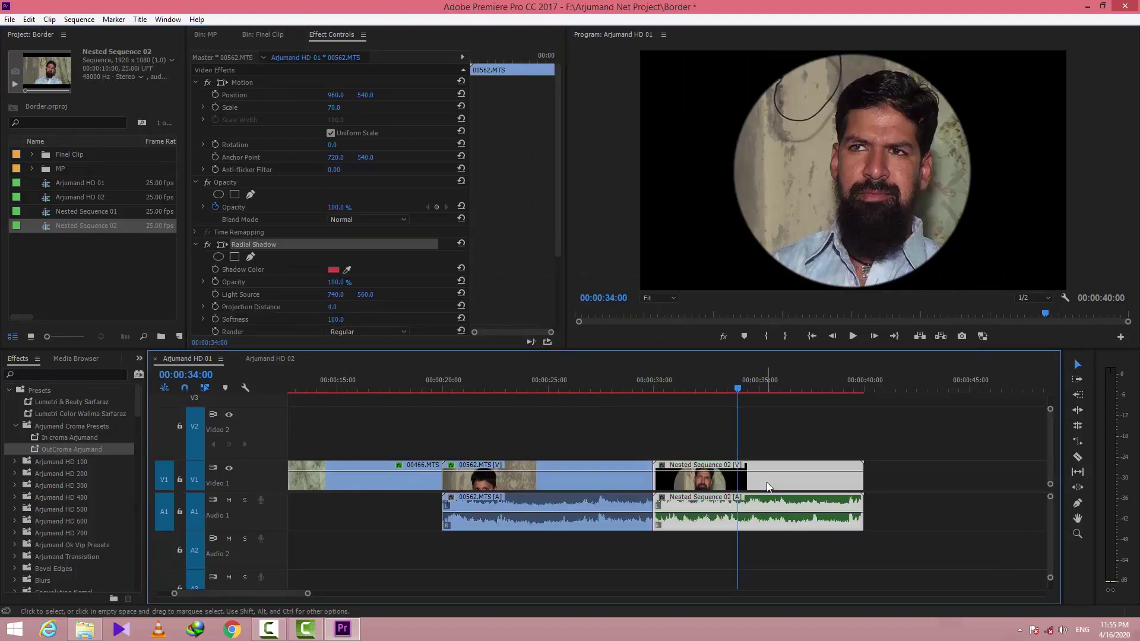
key("ctrl+v")
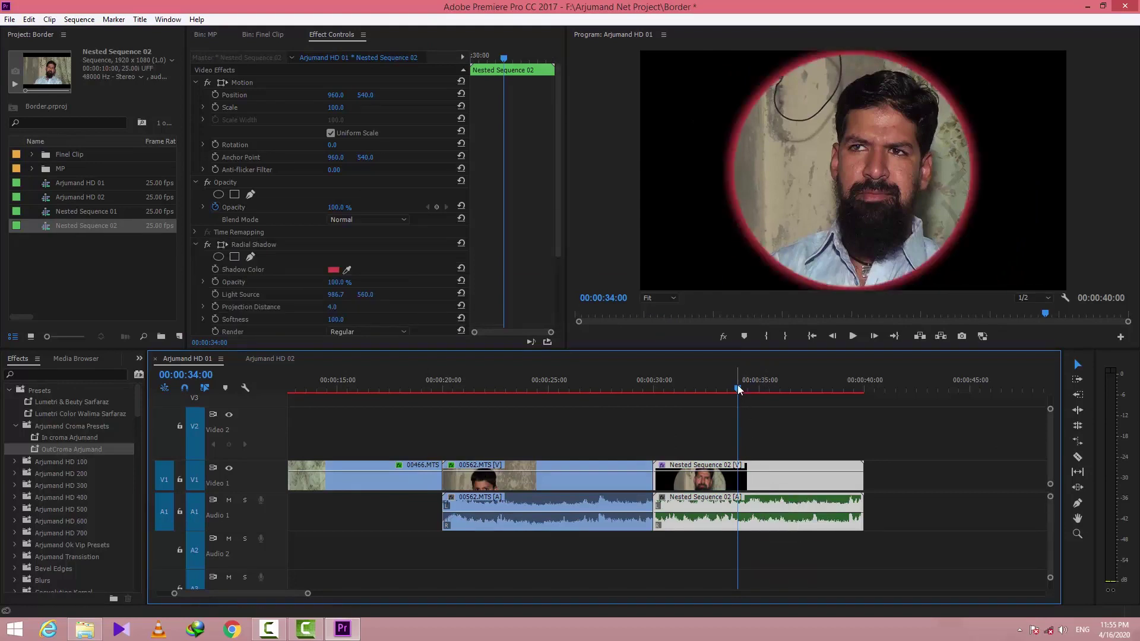
left_click_drag(738, 389, 753, 390)
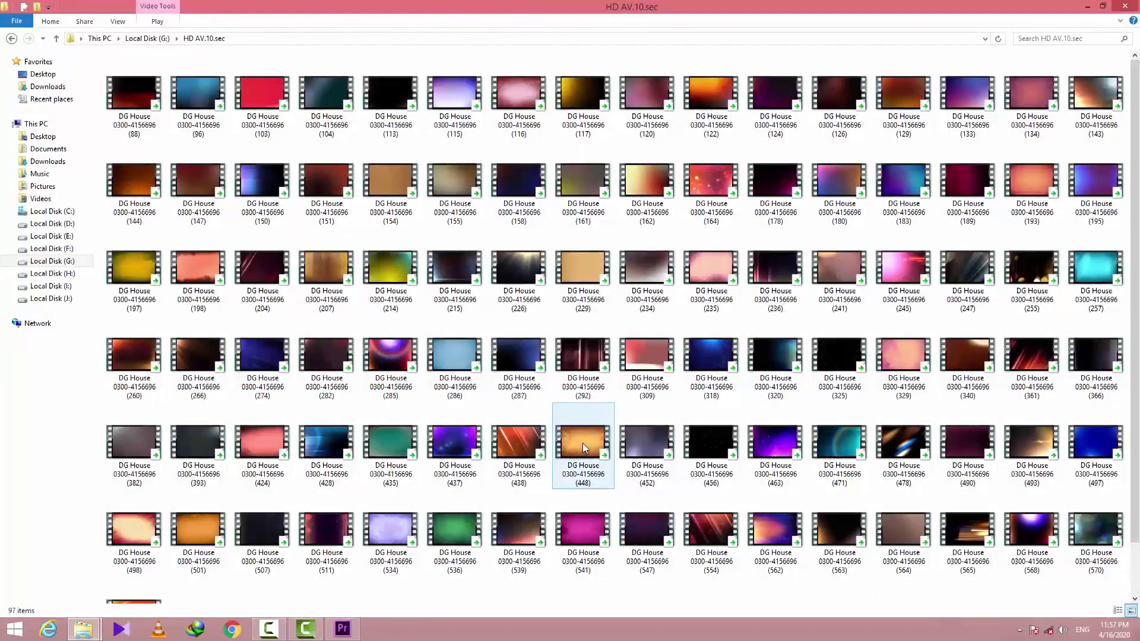
Place the orange DG House background video (448) from the HD AV.10.sec folder on Video 2 above clip 00466.MTS at 00:00:40:00.
left_click_drag(582, 442, 685, 421)
left_click(725, 428)
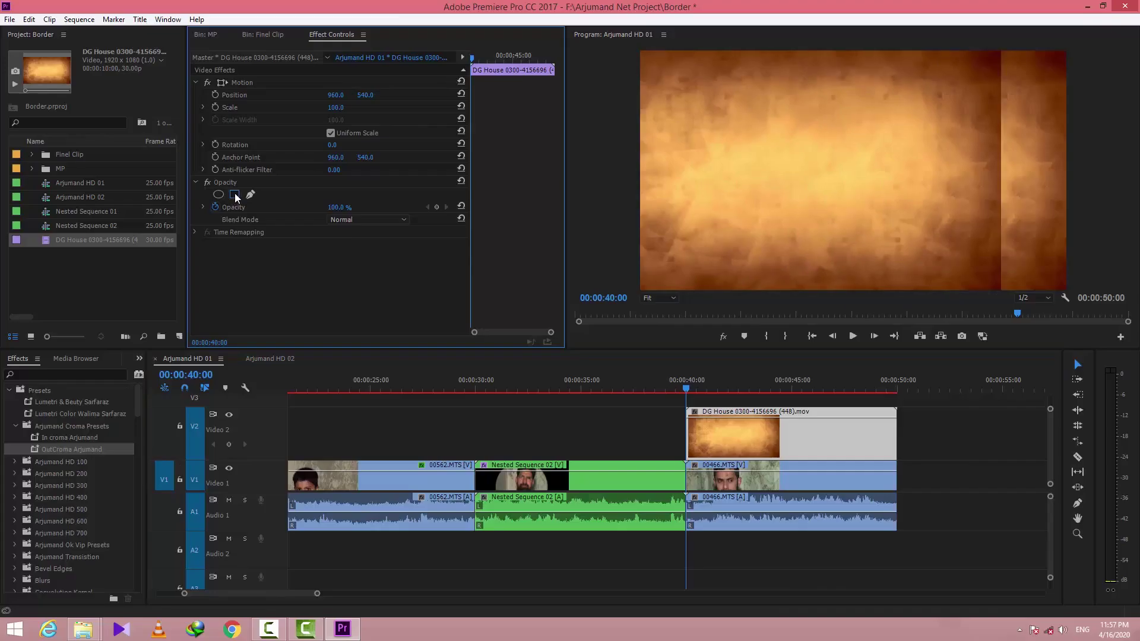
Add a rectangular opacity mask to the background video and stretch its four corners to just inside the frame edges.
left_click(133, 416)
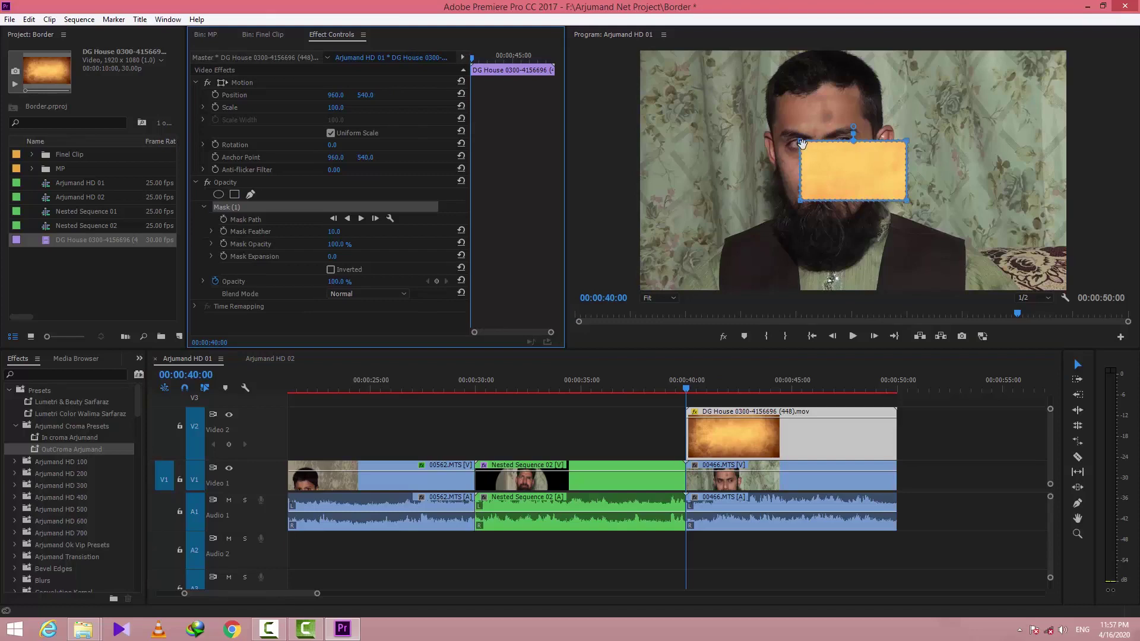
left_click_drag(800, 141, 658, 66)
left_click_drag(907, 143, 1049, 63)
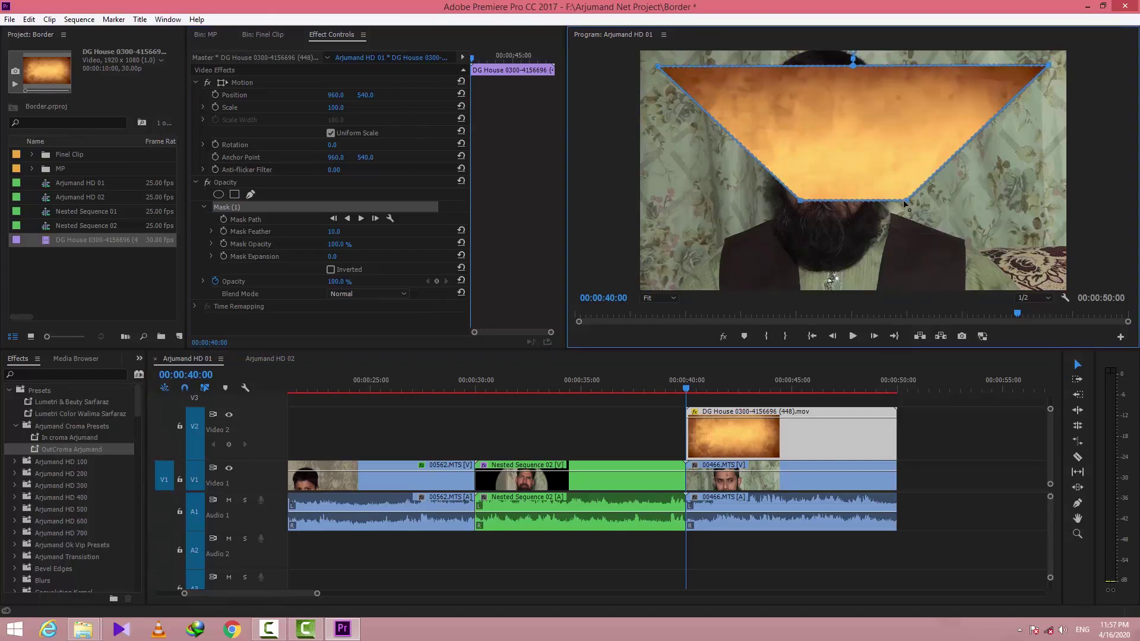
left_click_drag(1031, 273, 1055, 280)
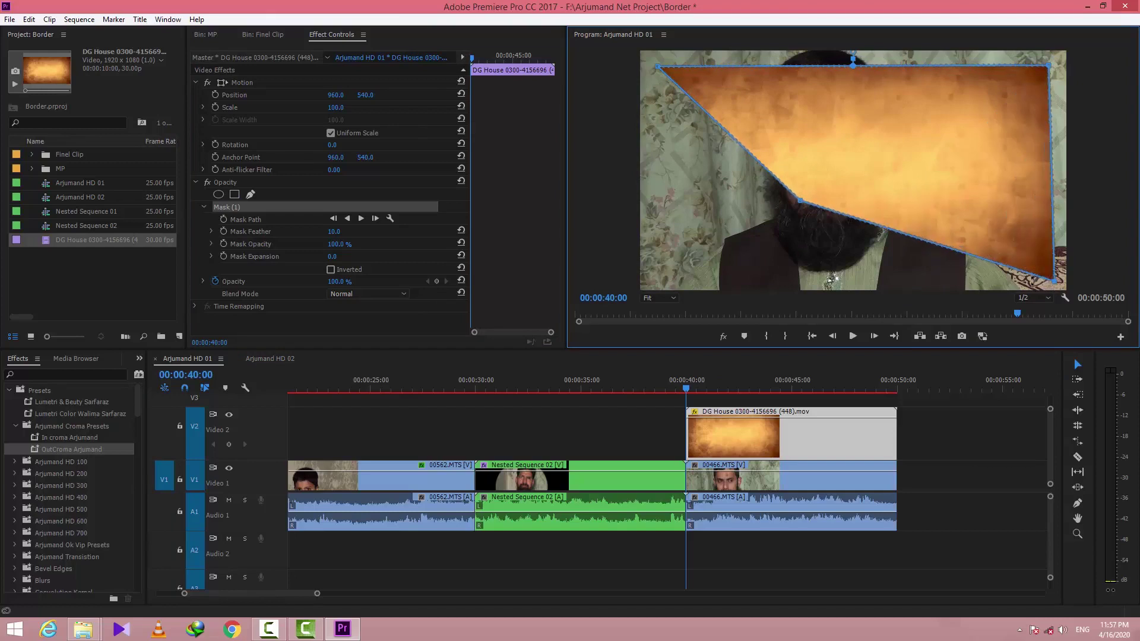
left_click_drag(799, 202, 656, 277)
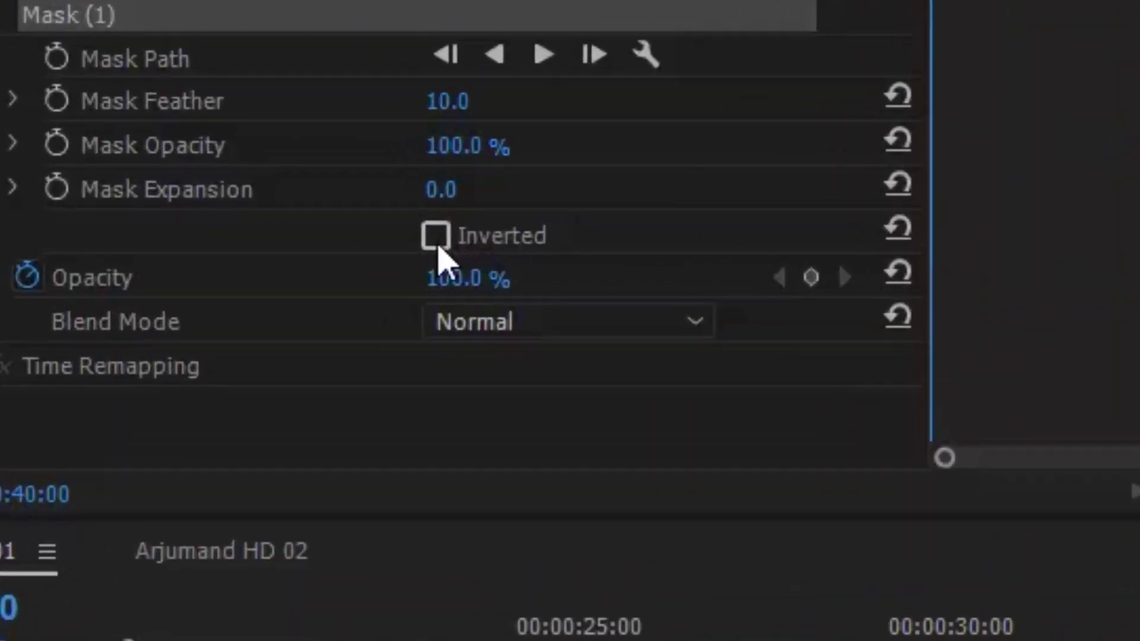
Invert the background video's mask and increase its Mask Feather to soften the frame's inner edge.
left_click(437, 238)
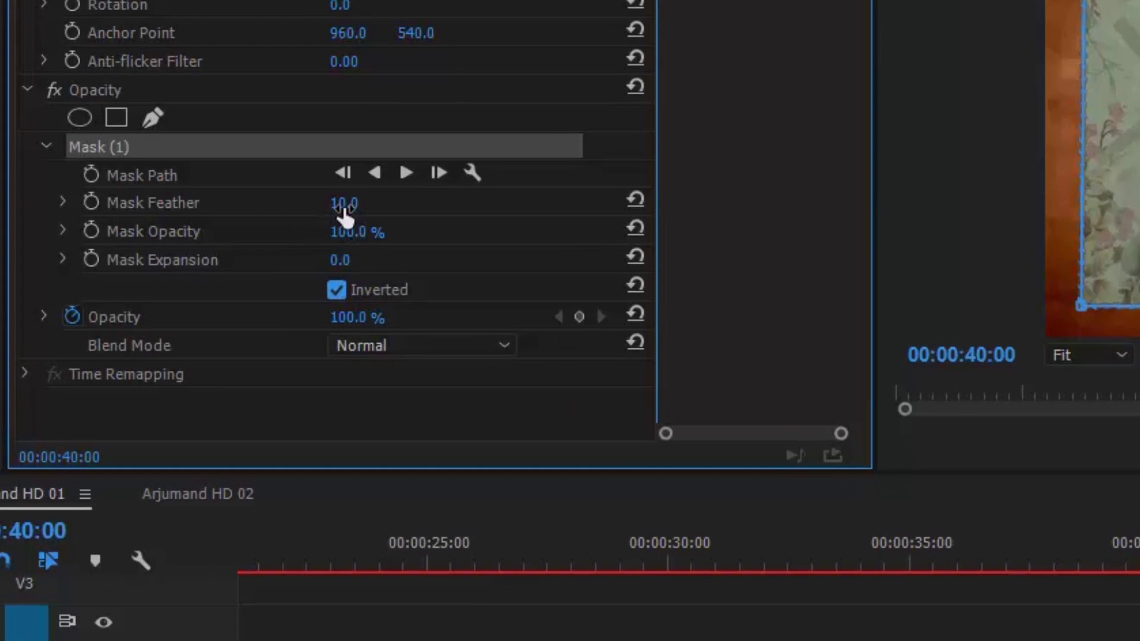
left_click_drag(345, 217, 366, 217)
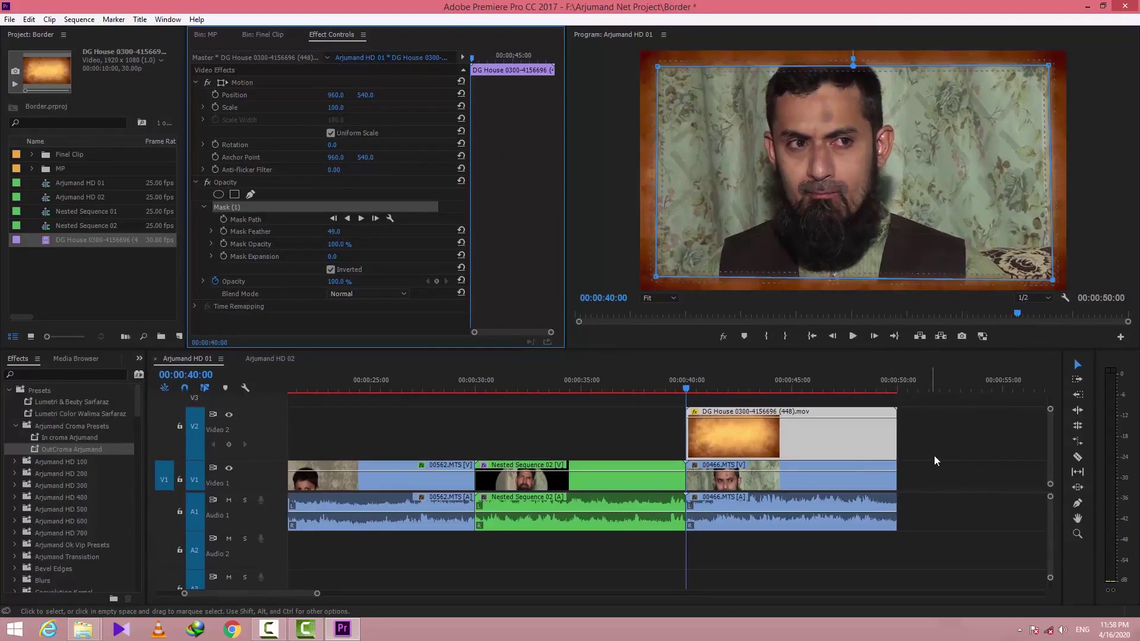
Play back the framed clip up to 00:00:46:11 to check the background border.
left_click(945, 438)
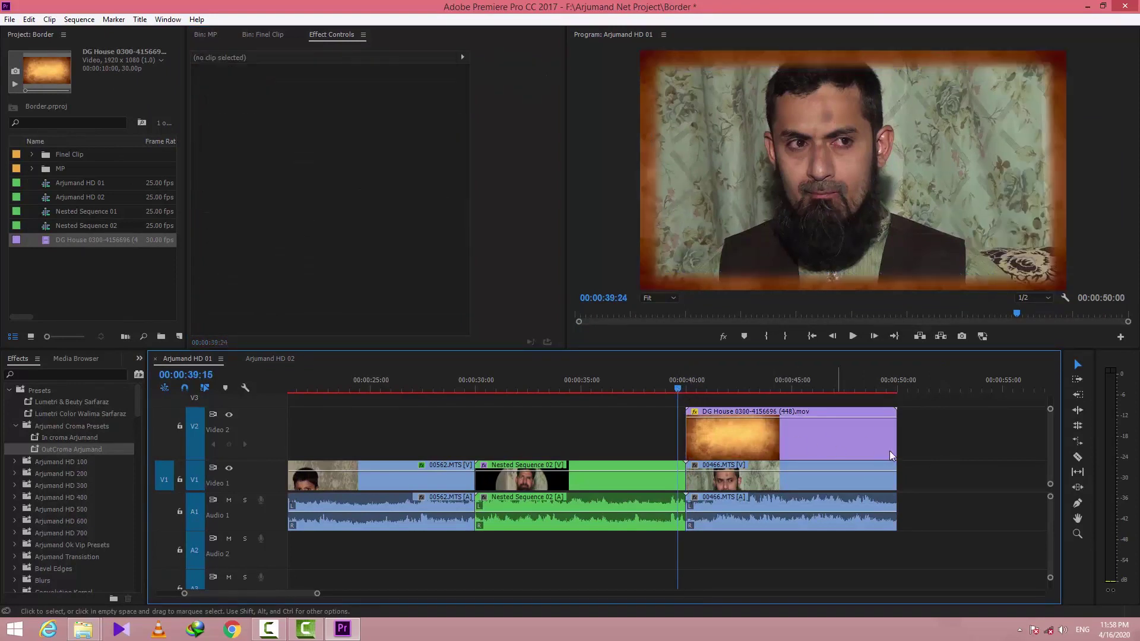
scroll(785, 540, "down", 2)
key("space")
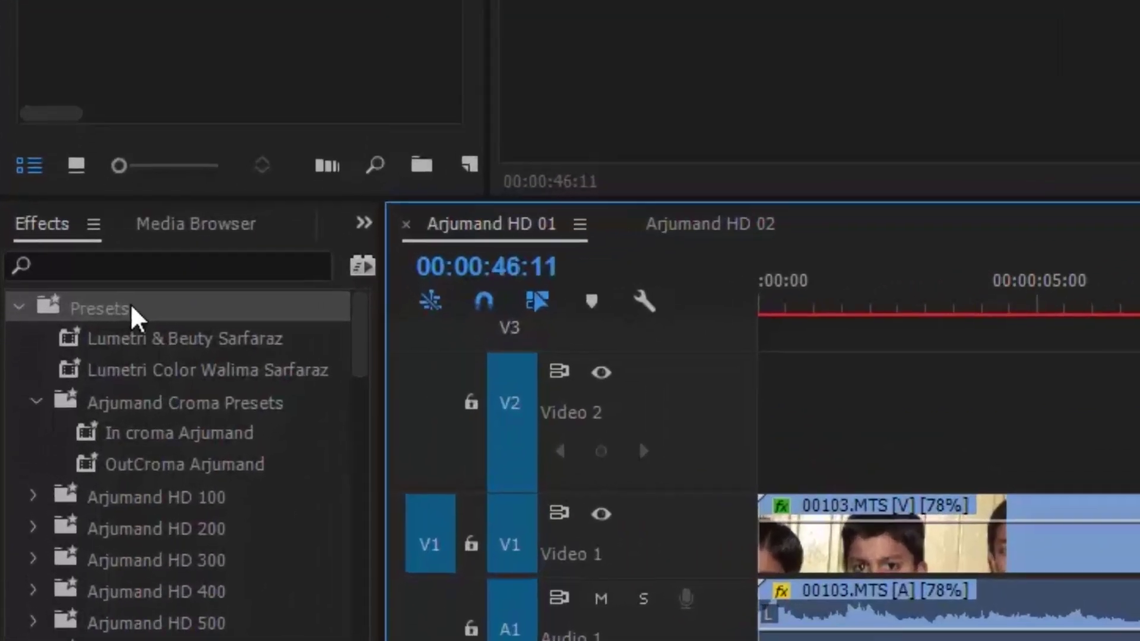
Create a new presets bin and name it Border Presets Arjumand.
right_click(131, 315)
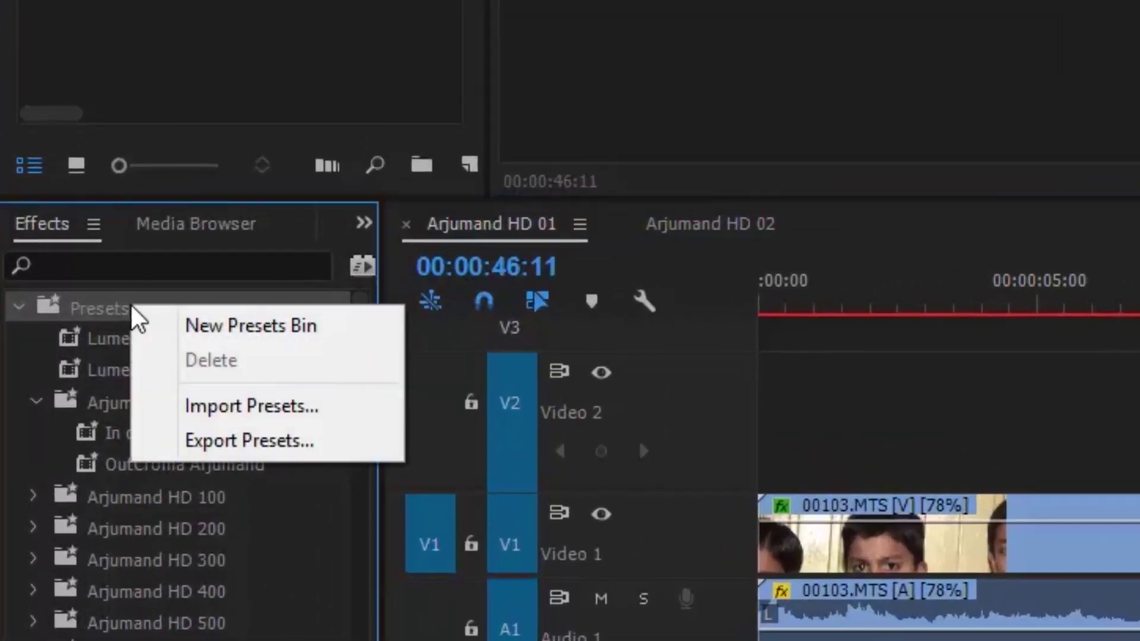
left_click(214, 328)
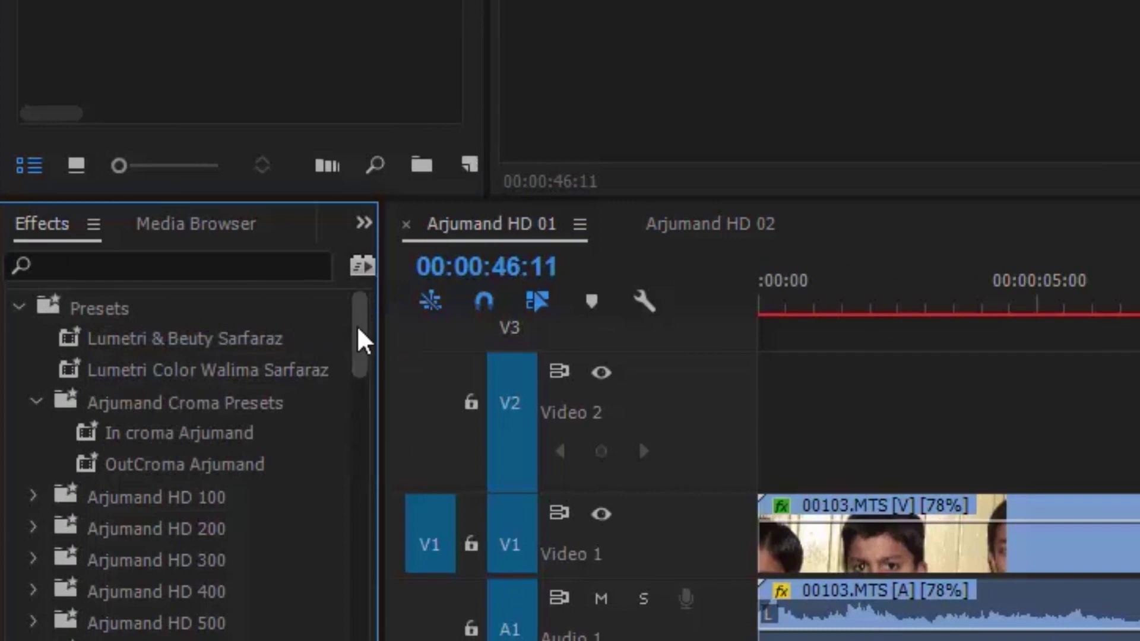
left_click_drag(358, 348, 356, 409)
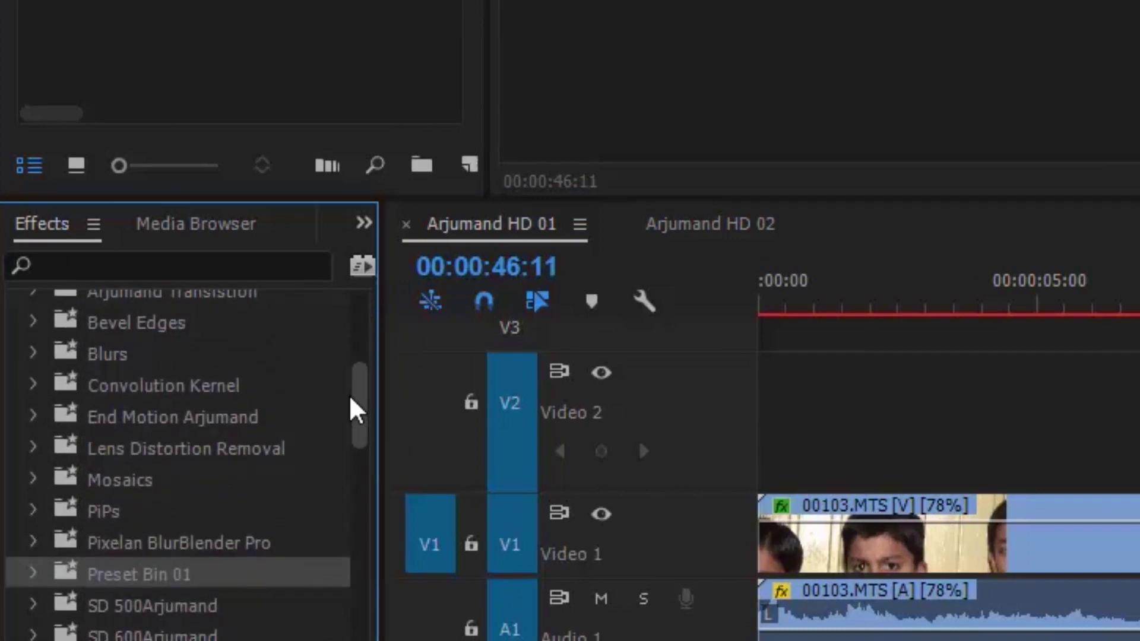
left_click(150, 573)
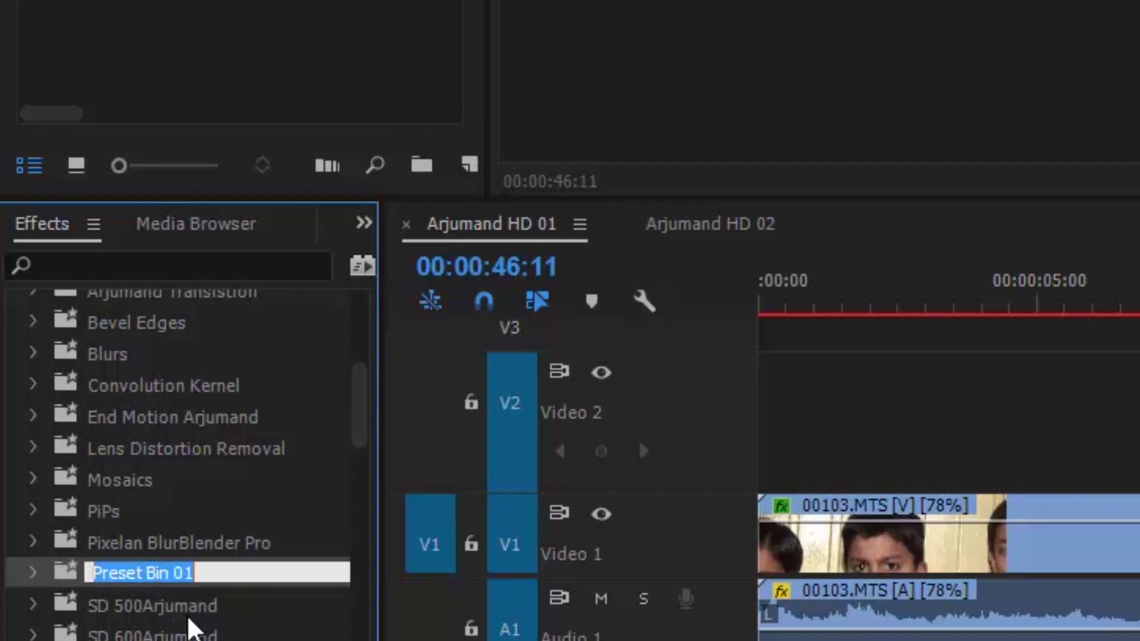
type("Border")
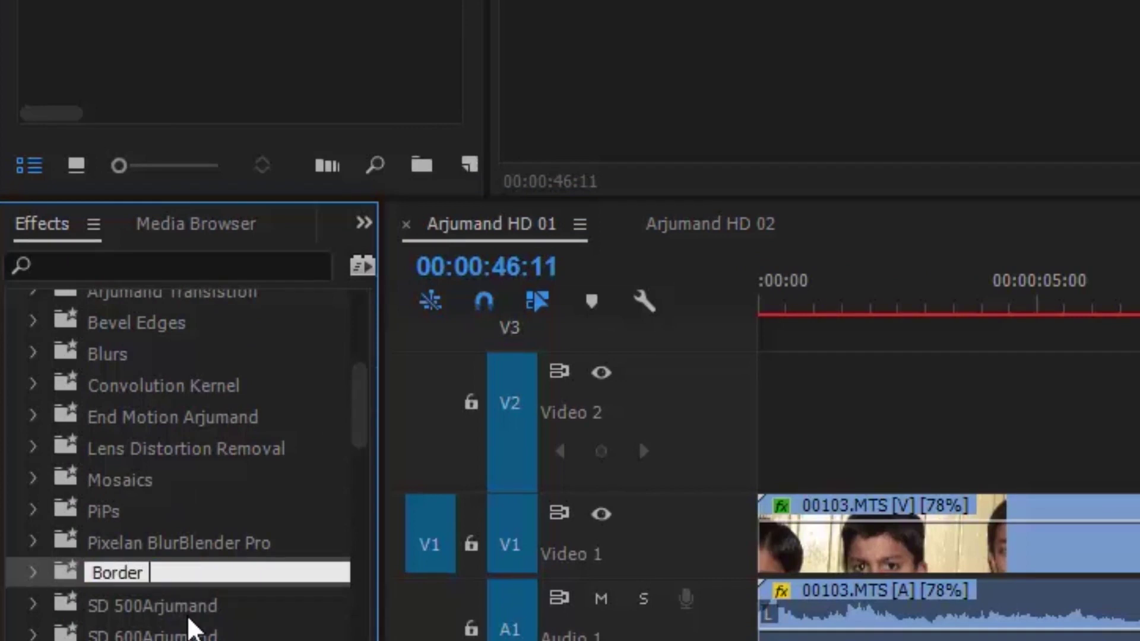
type(" Presets Arjuma")
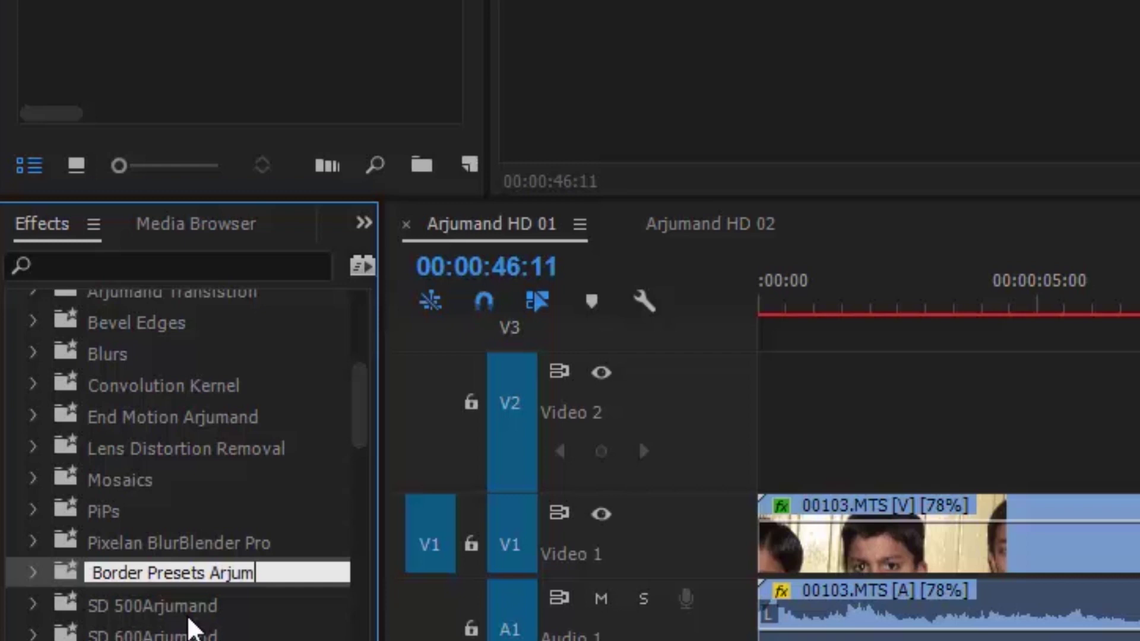
type("nd")
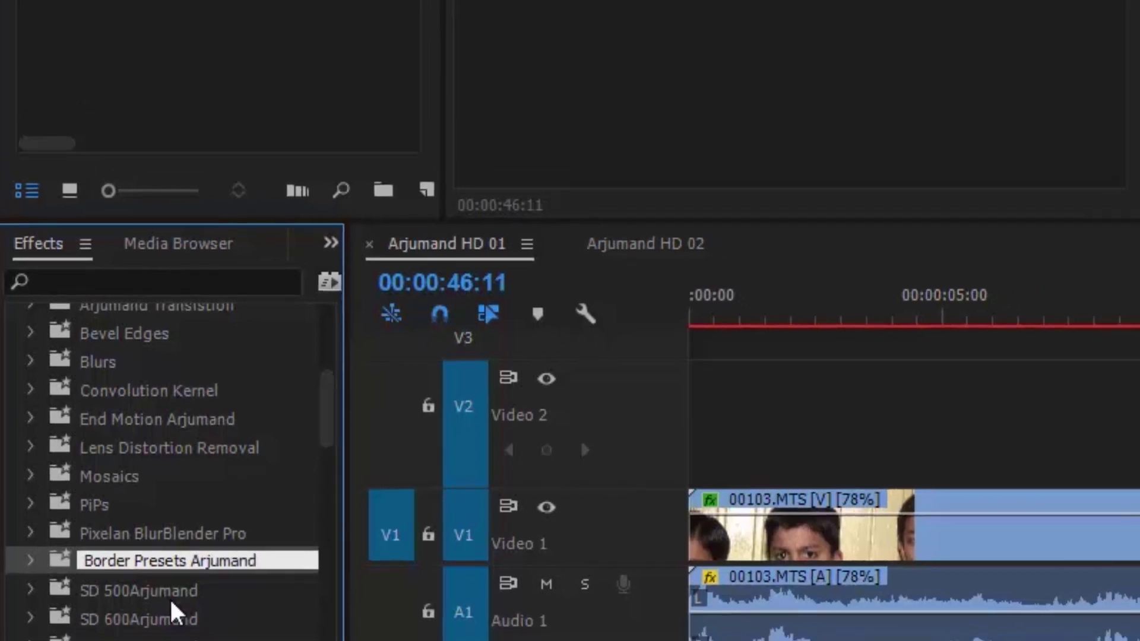
key("Return")
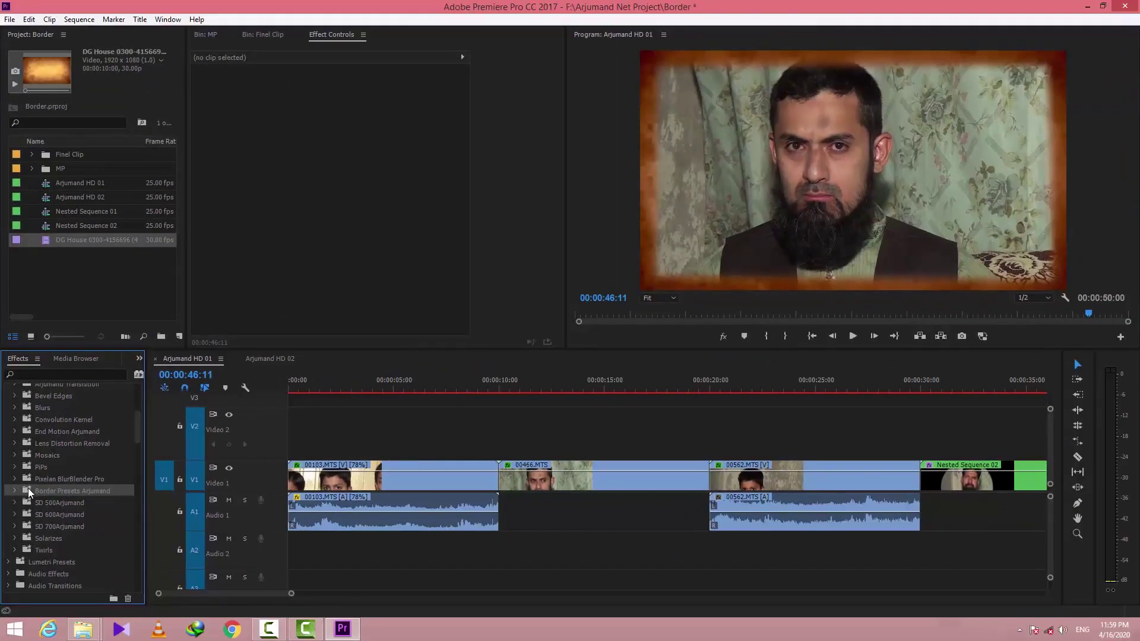
Save the Roughen Edges effect of the clip at 00:00:12:15 as a Scale-type preset named Roughen Multy Border Arjumand.
left_click_drag(26, 495, 560, 486)
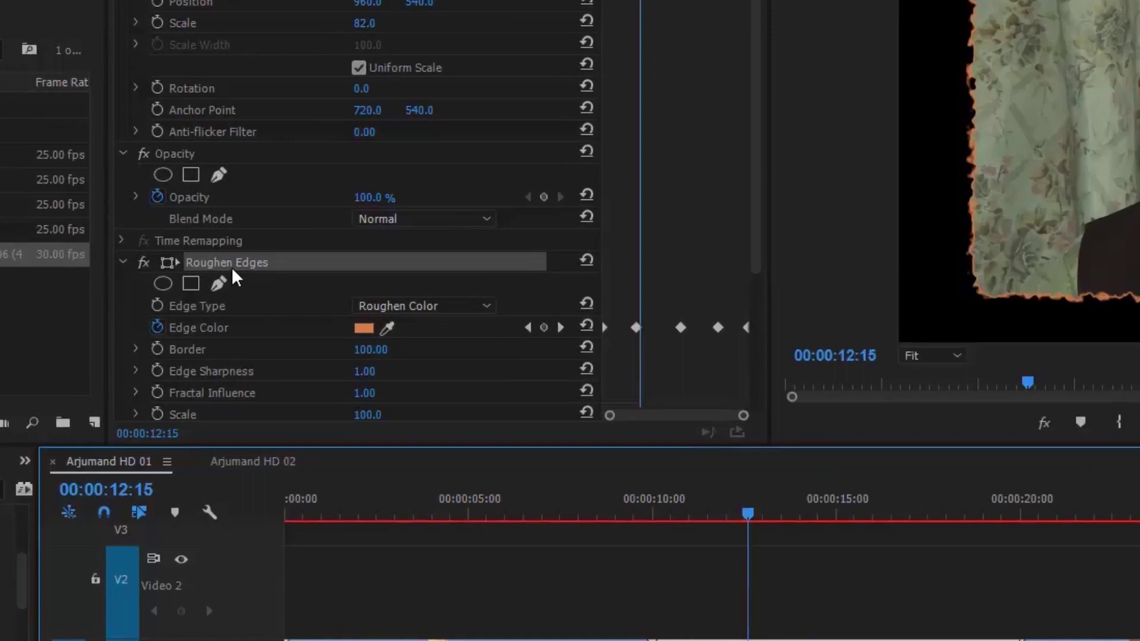
right_click(232, 265)
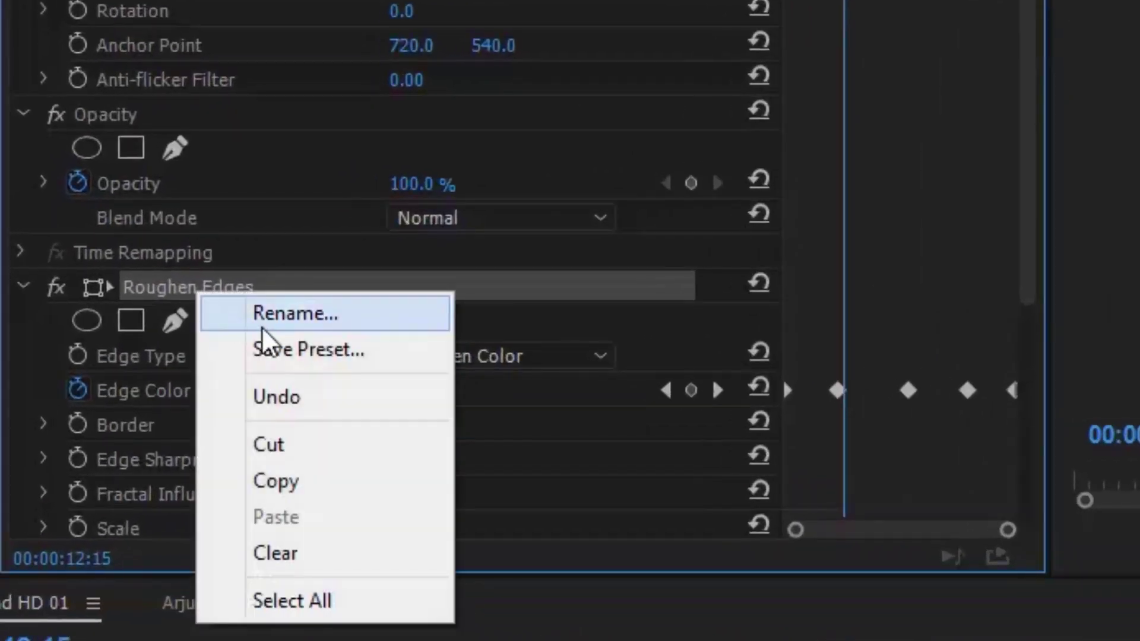
left_click(301, 353)
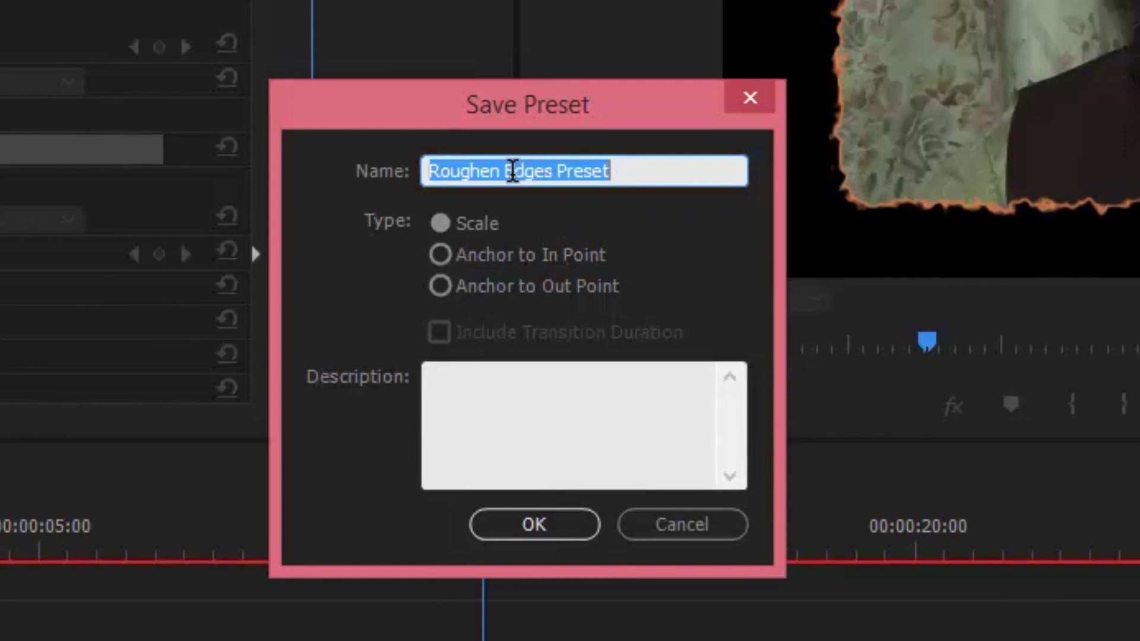
left_click_drag(506, 173, 633, 185)
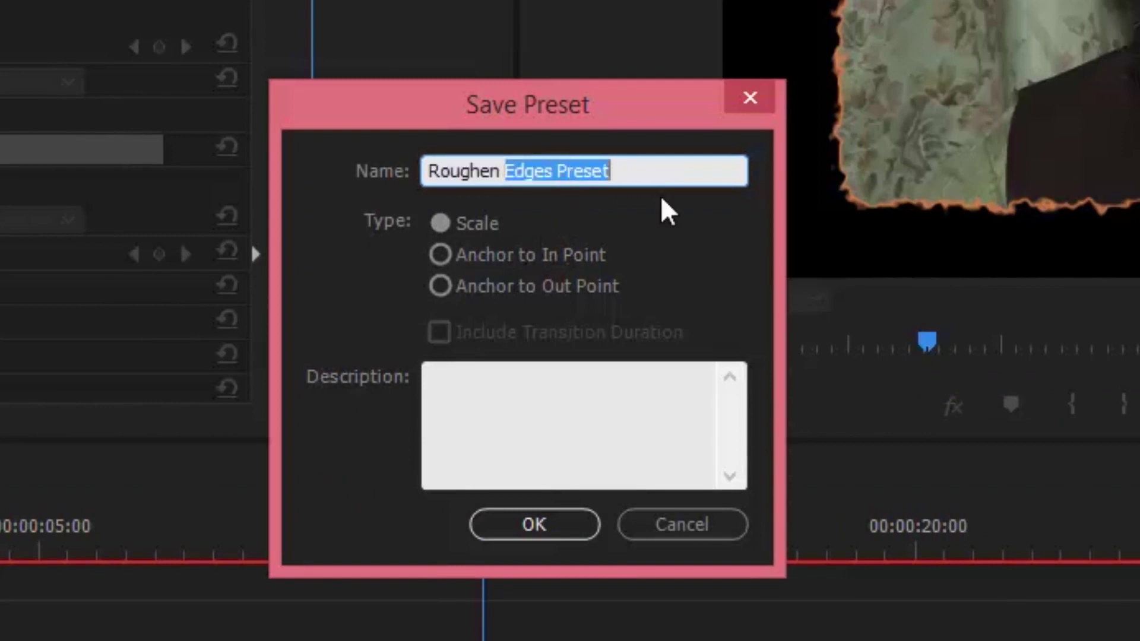
type("Mu")
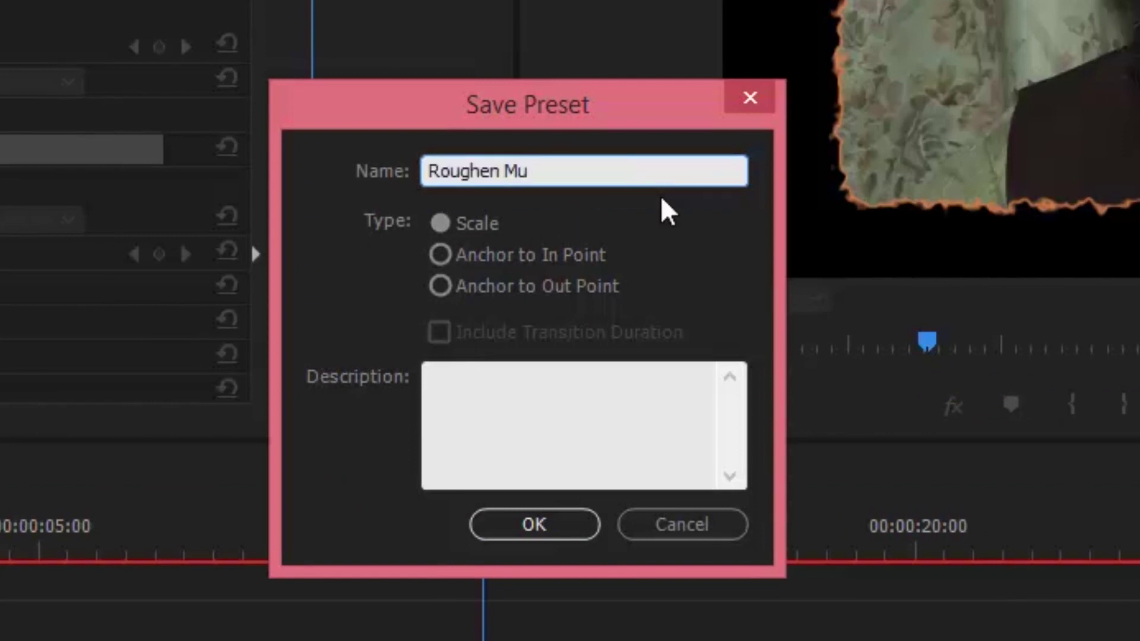
type("lty Borde")
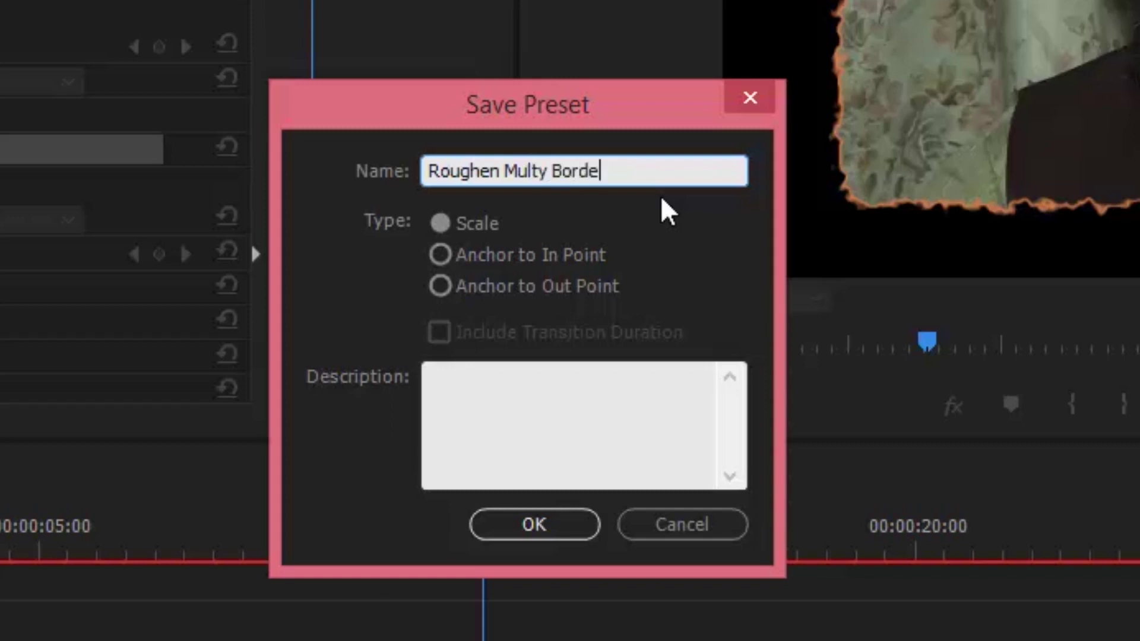
type("r Arjuma")
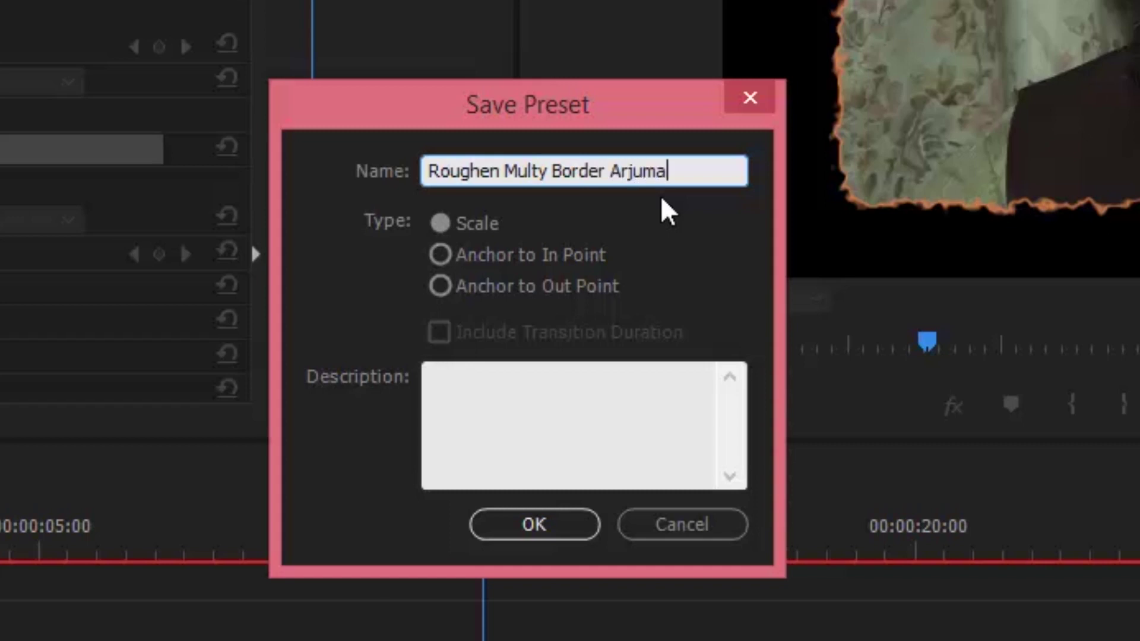
type("nd")
left_click(570, 525)
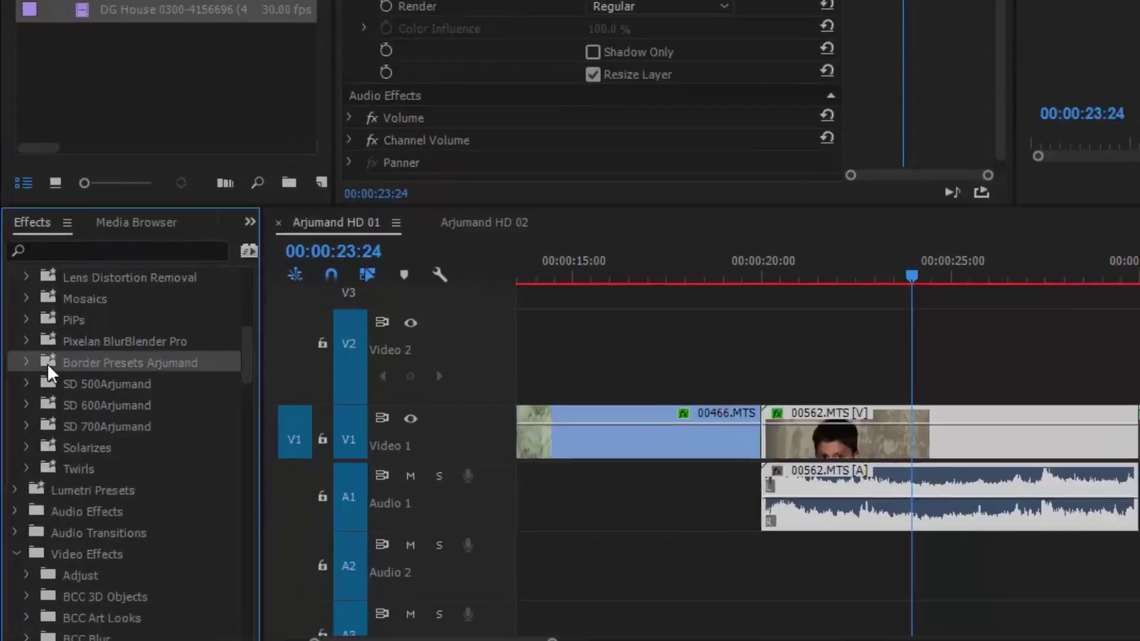
Export the Border Presets Arjumand bin as a preset file named Border Presets in the Live Song > Efect AV folder on drive G.
right_click(77, 265)
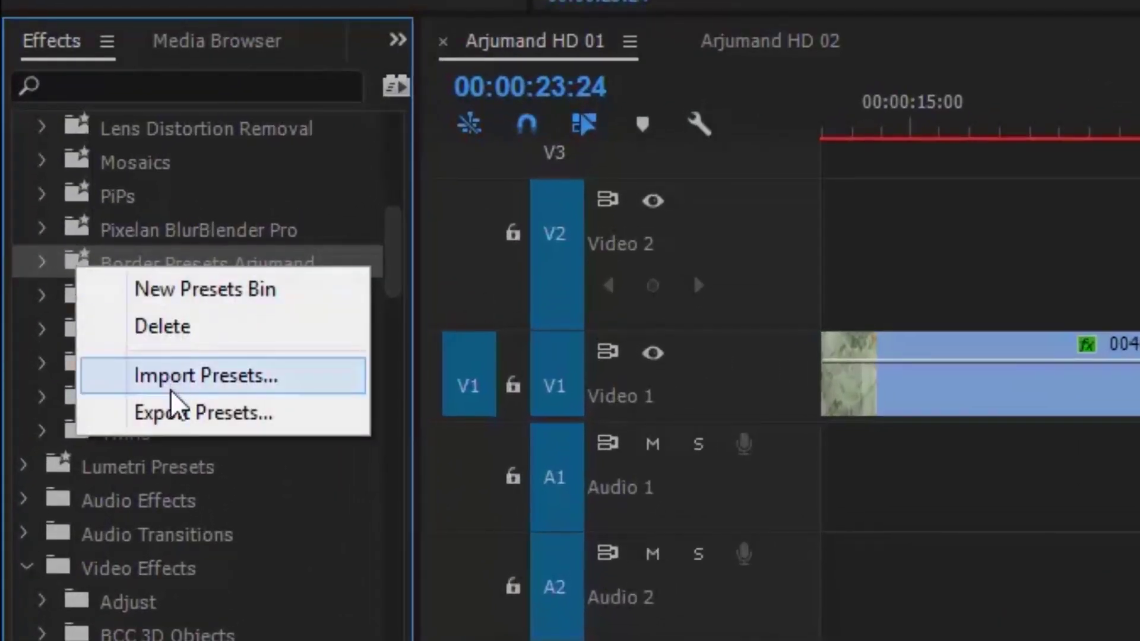
left_click(174, 413)
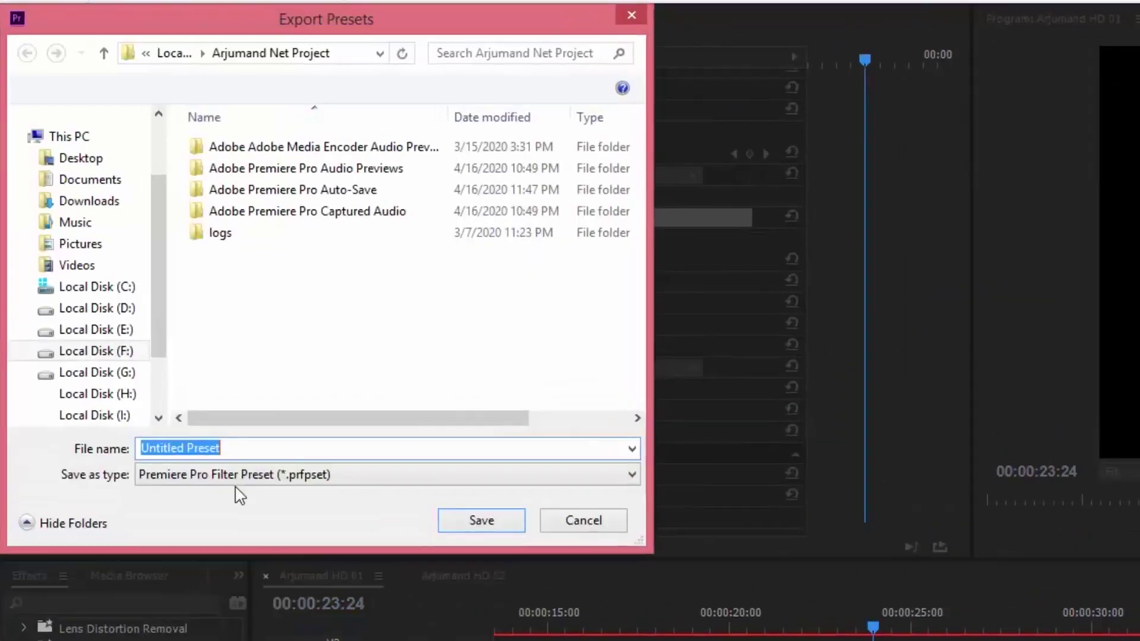
left_click(119, 374)
double_click(222, 257)
double_click(254, 153)
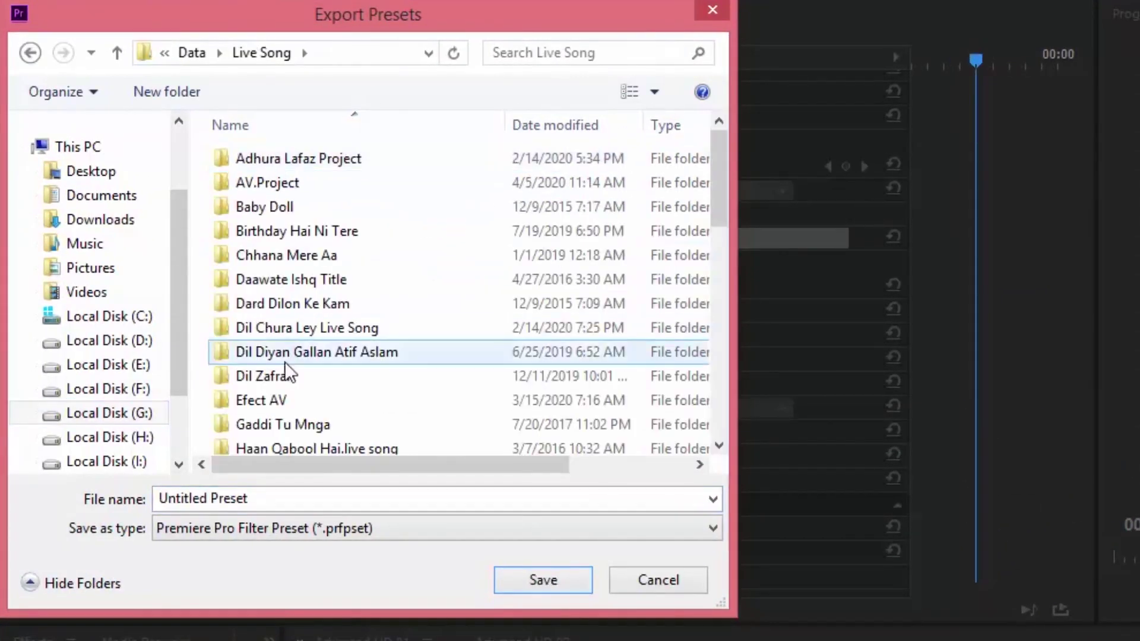
double_click(261, 400)
triple_click(287, 496)
type("B")
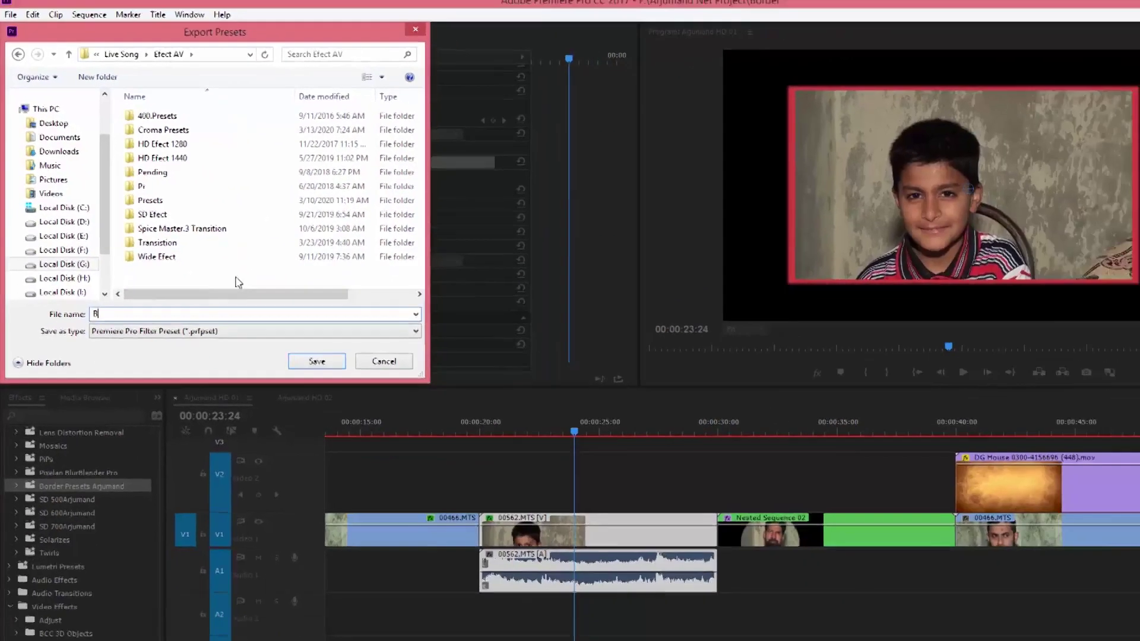
type("order")
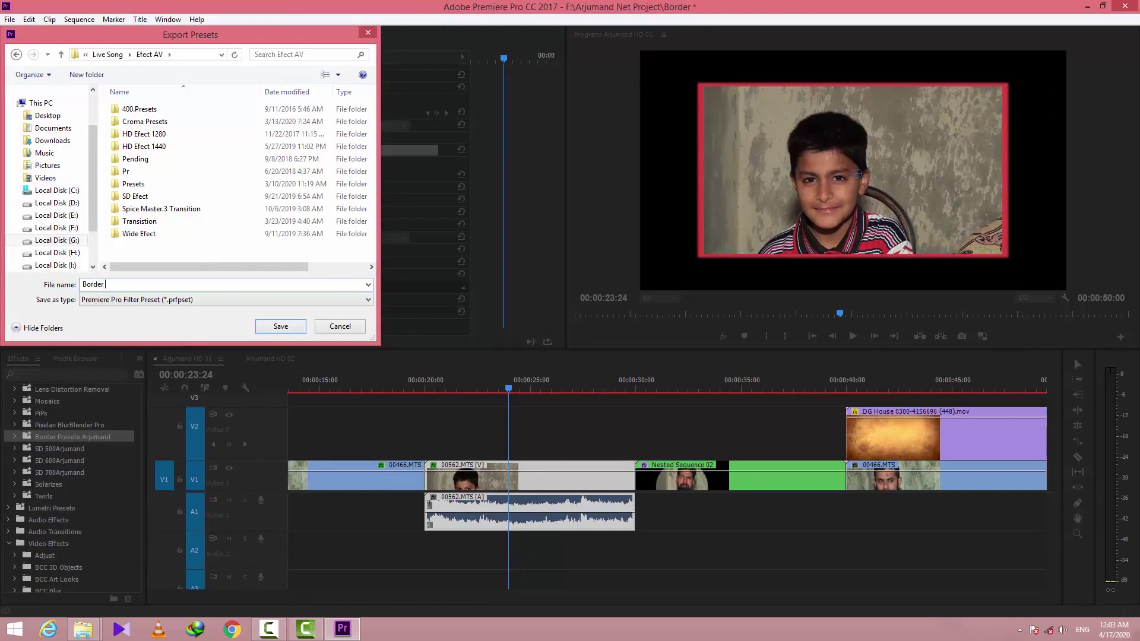
type(" Preset")
key("Return")
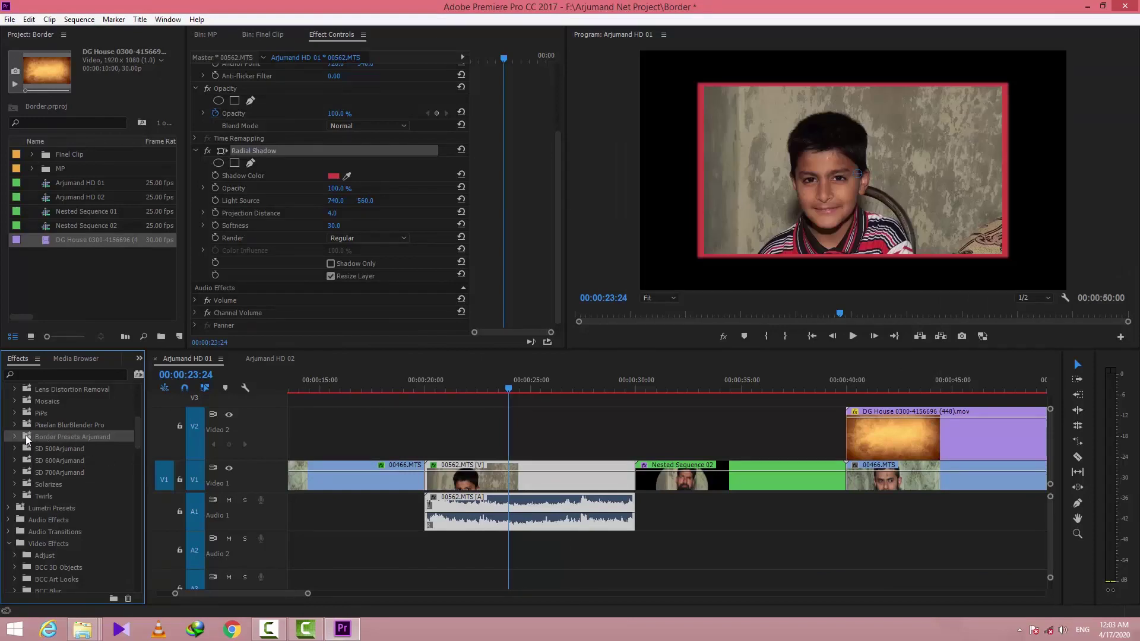
Delete the Border Presets Arjumand bin, then import it back from the exported Border Presets file and expand it.
key("Delete")
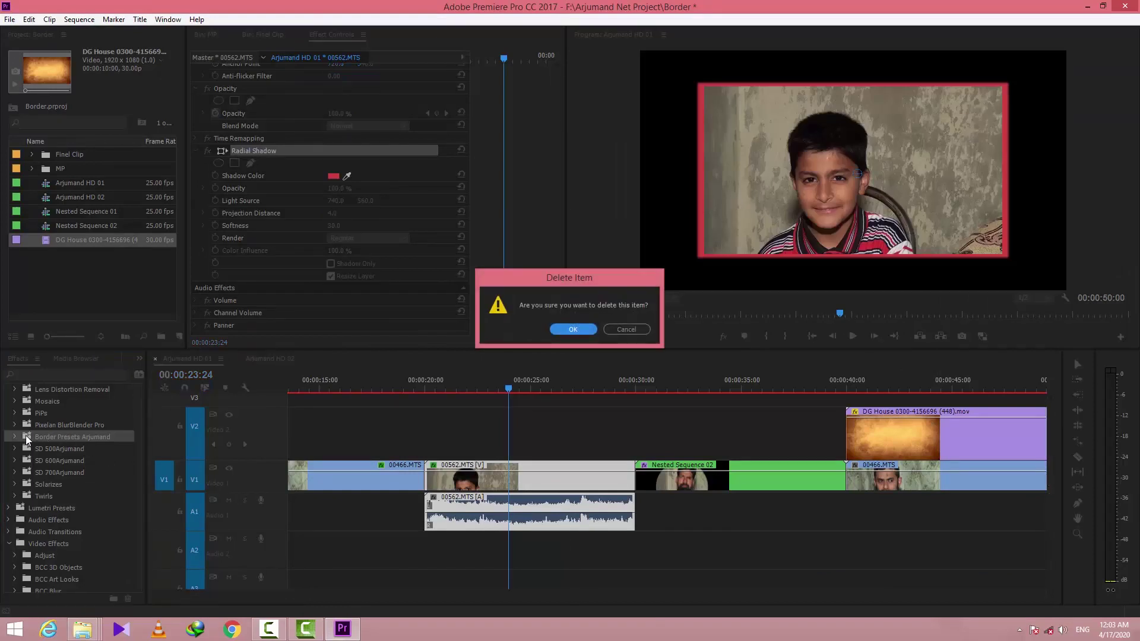
left_click(573, 328)
left_click_drag(137, 418, 147, 391)
right_click(42, 392)
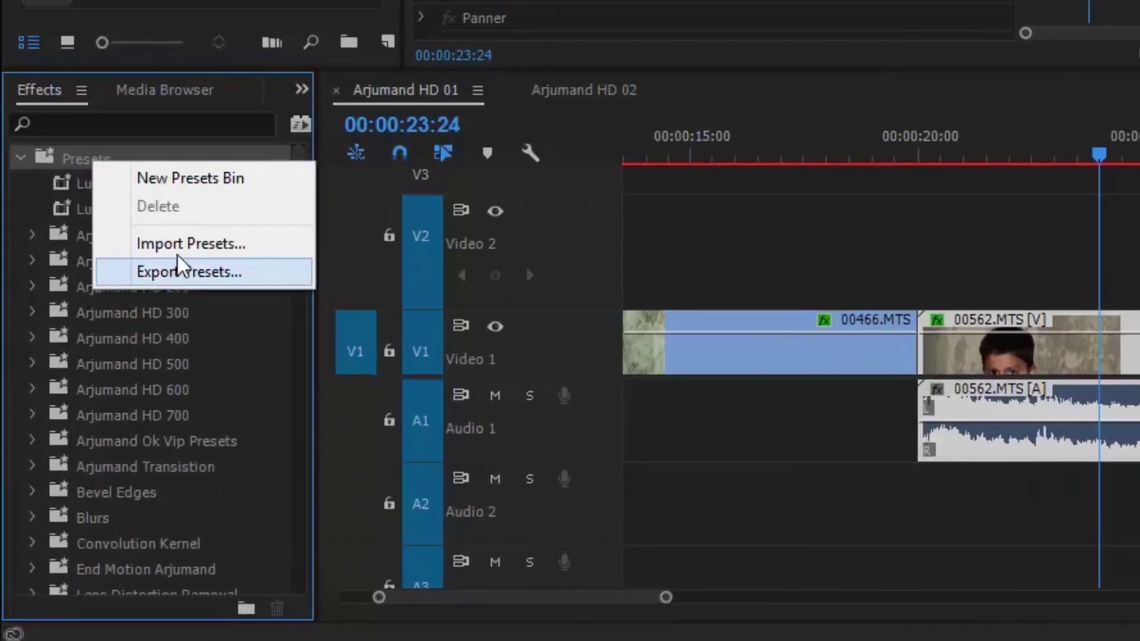
left_click(181, 241)
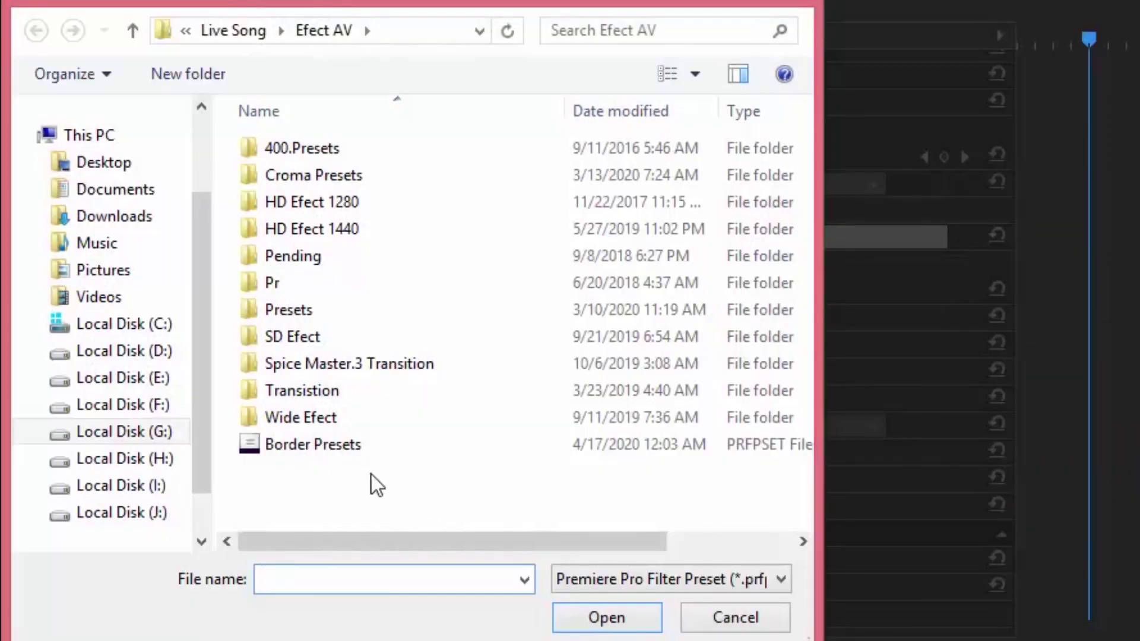
double_click(325, 447)
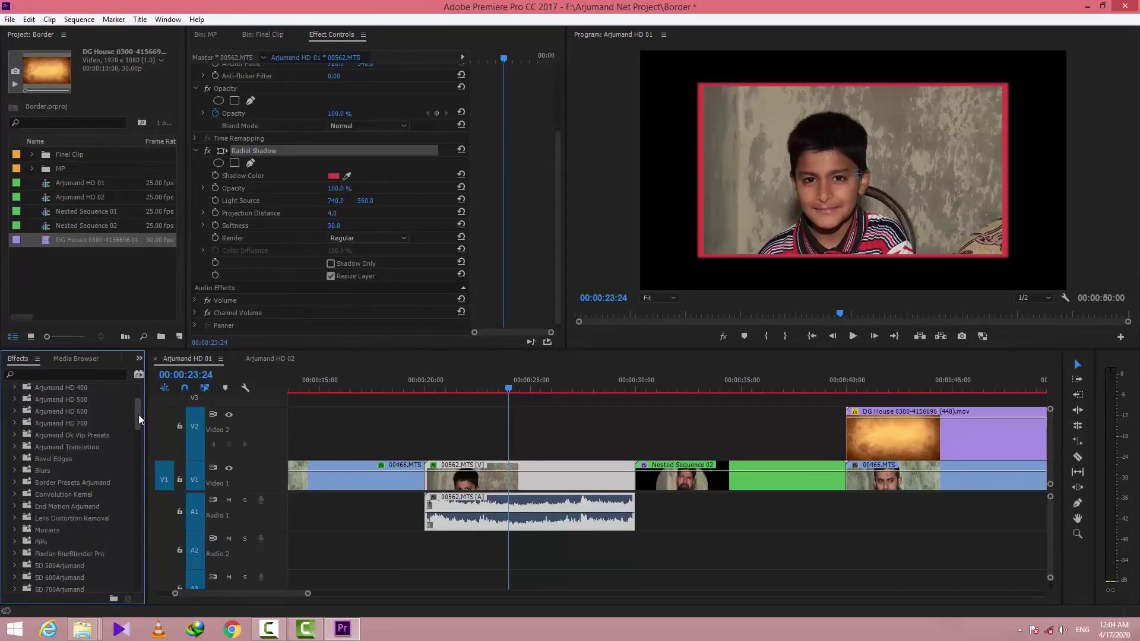
left_click_drag(137, 414, 137, 422)
left_click(15, 433)
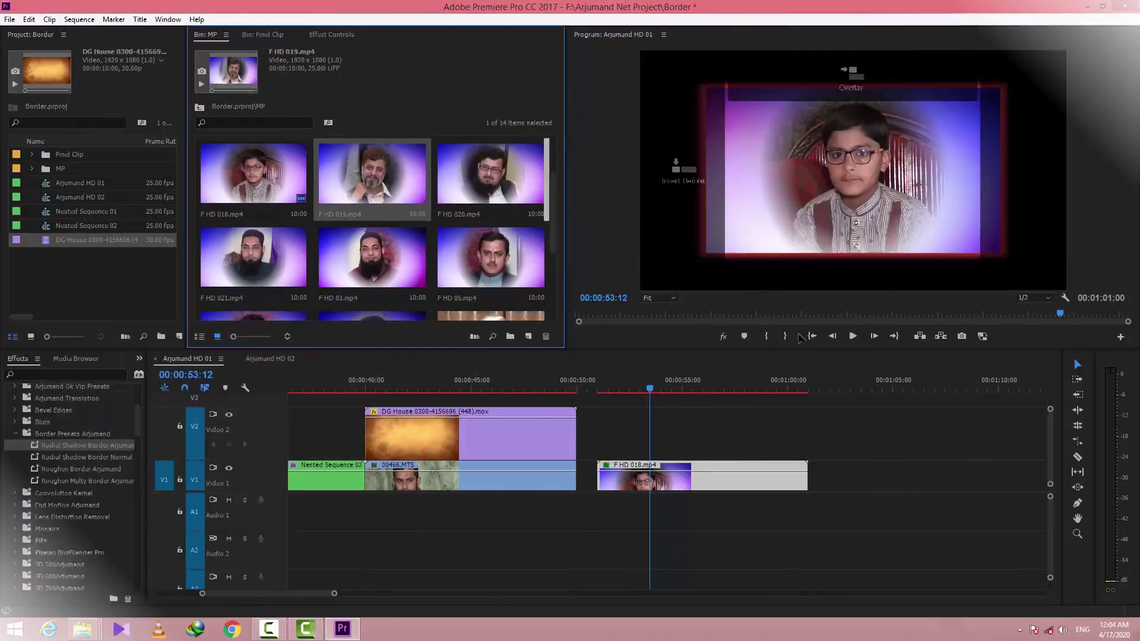
Place F HD 019.mp4 on Video 1 after the F HD 018 clip and apply the Radial Shadow Border Normal Arjumand preset to it.
left_click_drag(372, 173, 839, 484)
scroll(797, 478, "down", 2)
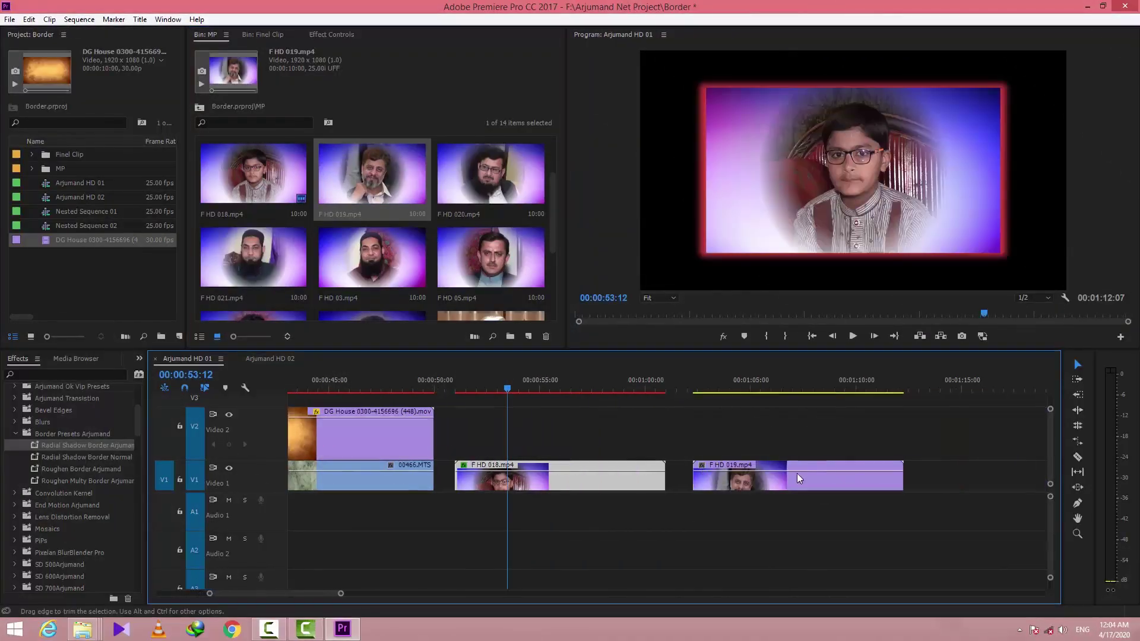
left_click(739, 387)
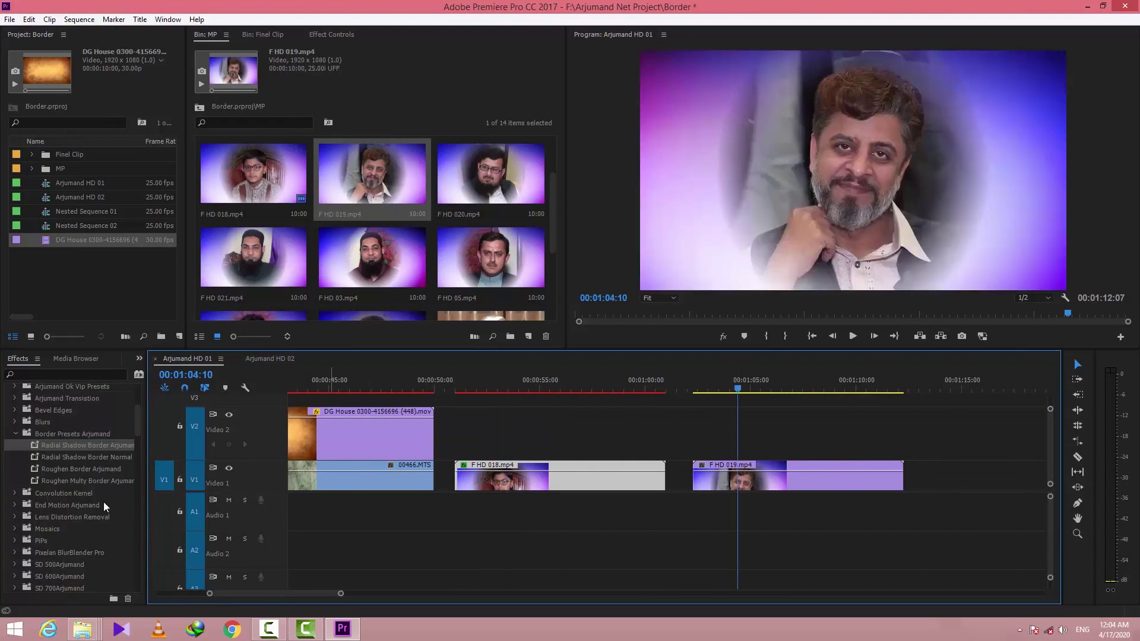
left_click_drag(45, 462, 766, 475)
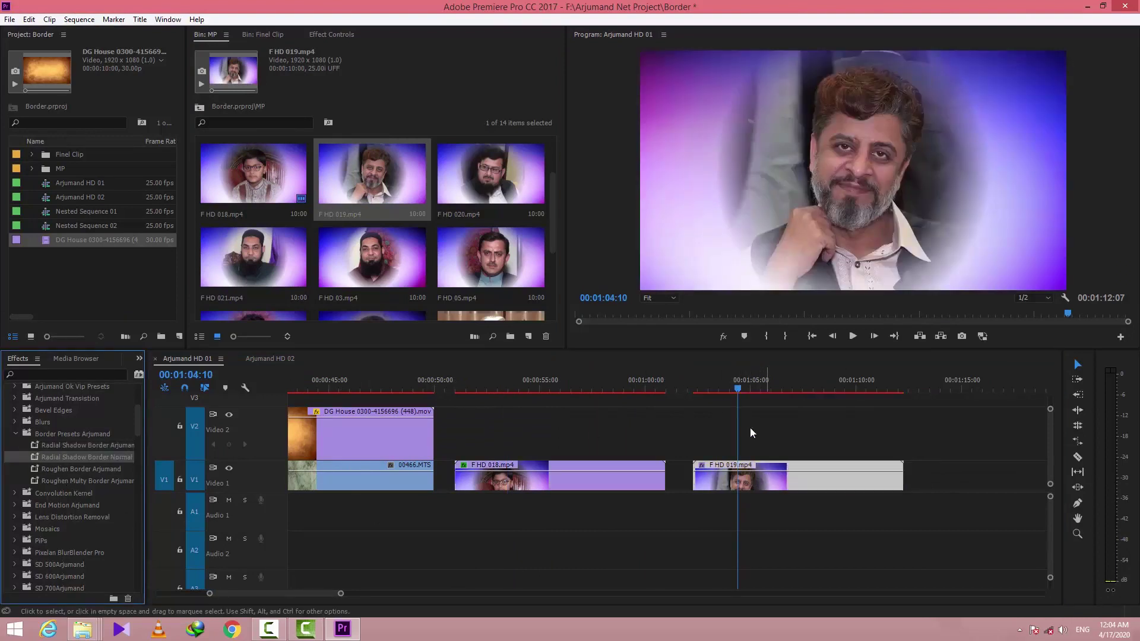
Reduce the F HD 019 clip's Scale to 76 and change its Radial Shadow color to the near-white F1E3E3.
left_click(343, 37)
left_click_drag(336, 107, 322, 107)
left_click(754, 387)
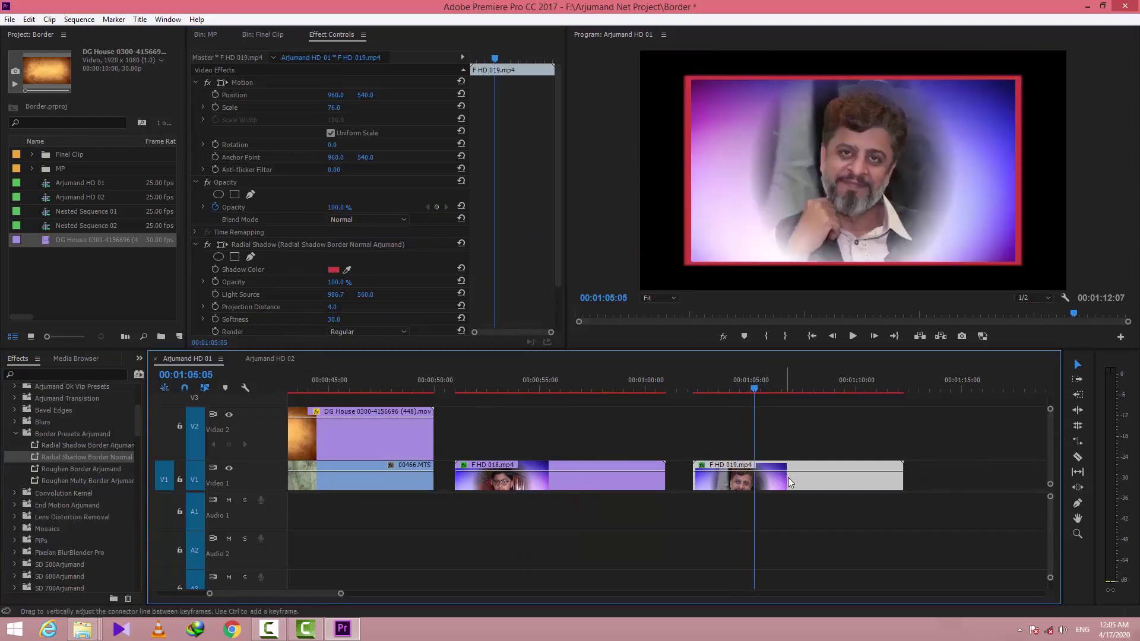
left_click(333, 270)
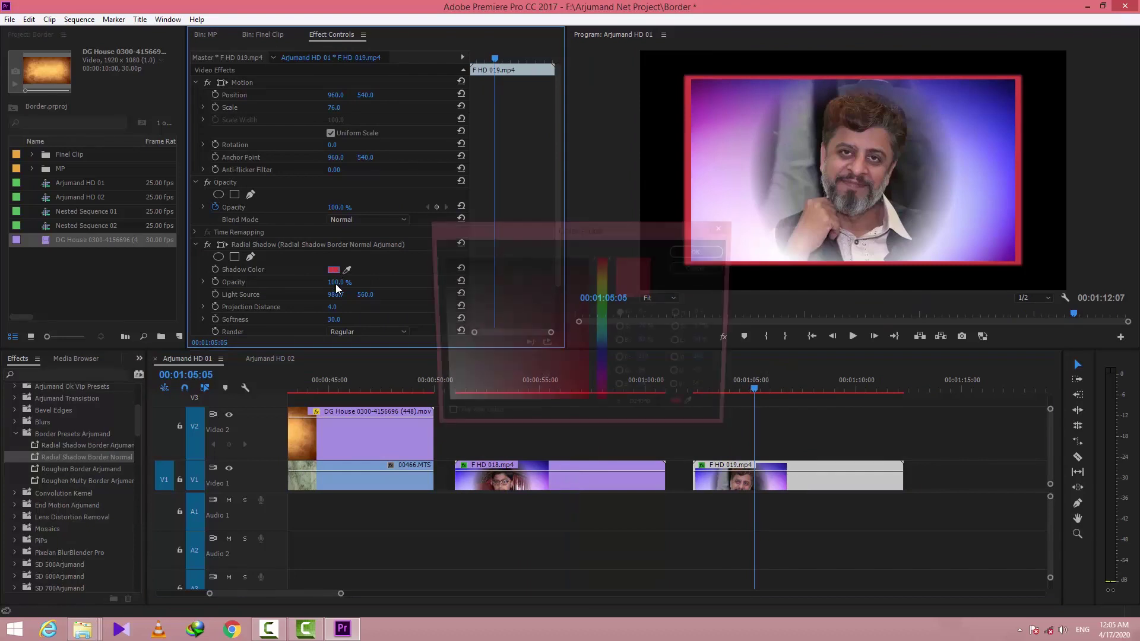
left_click(446, 400)
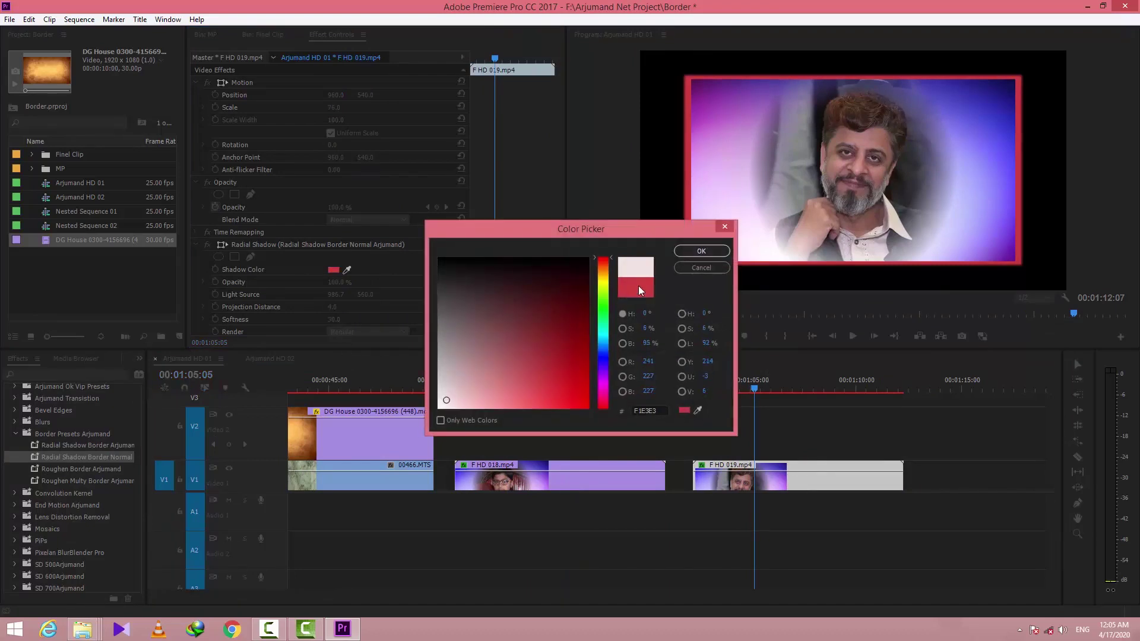
left_click(701, 251)
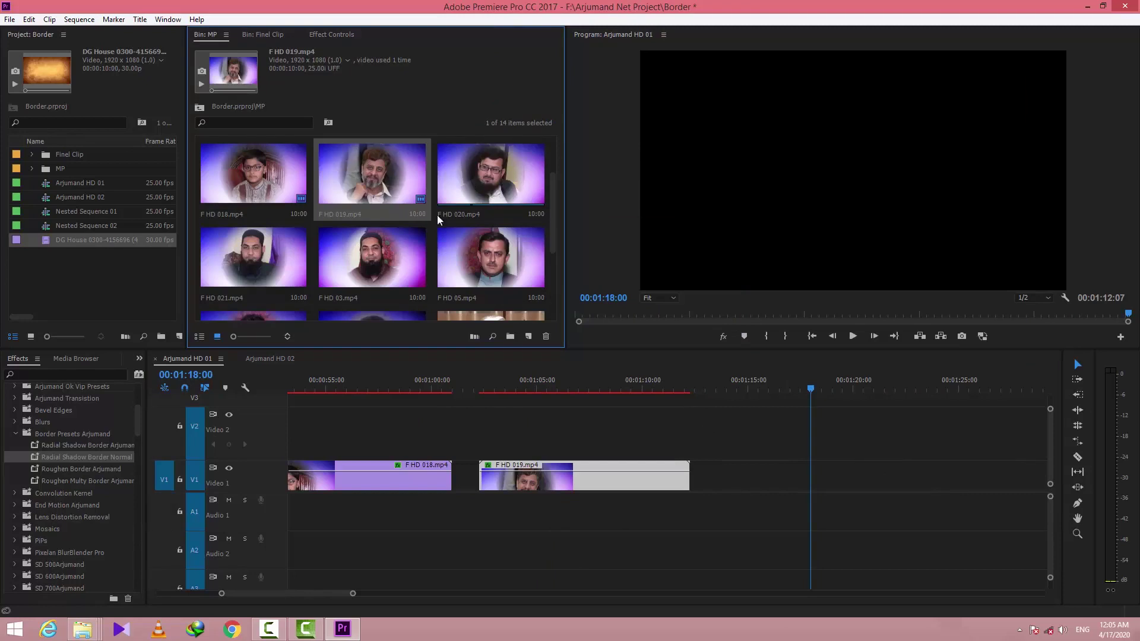
Place F HD 03.mp4 on Video 1 after the F HD 019 clip and select it.
left_click_drag(374, 261, 760, 475)
scroll(744, 475, "down", 1)
left_click(732, 468)
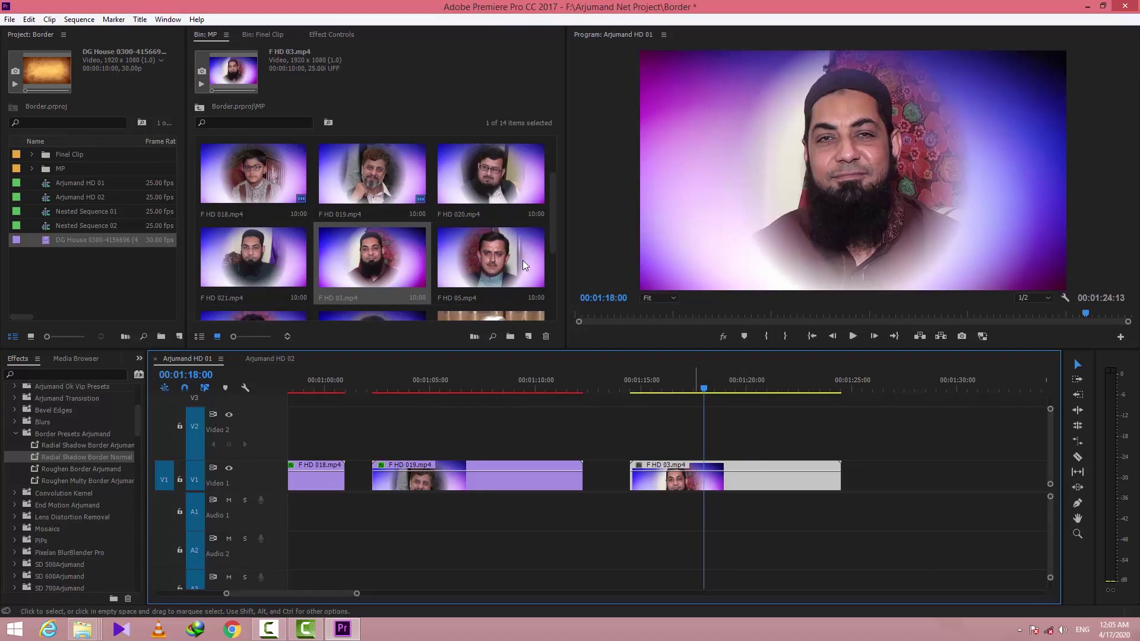
Reduce the F HD 03 clip's Scale to 79 and apply the Roughen Border Arjumand preset to it.
left_click(331, 35)
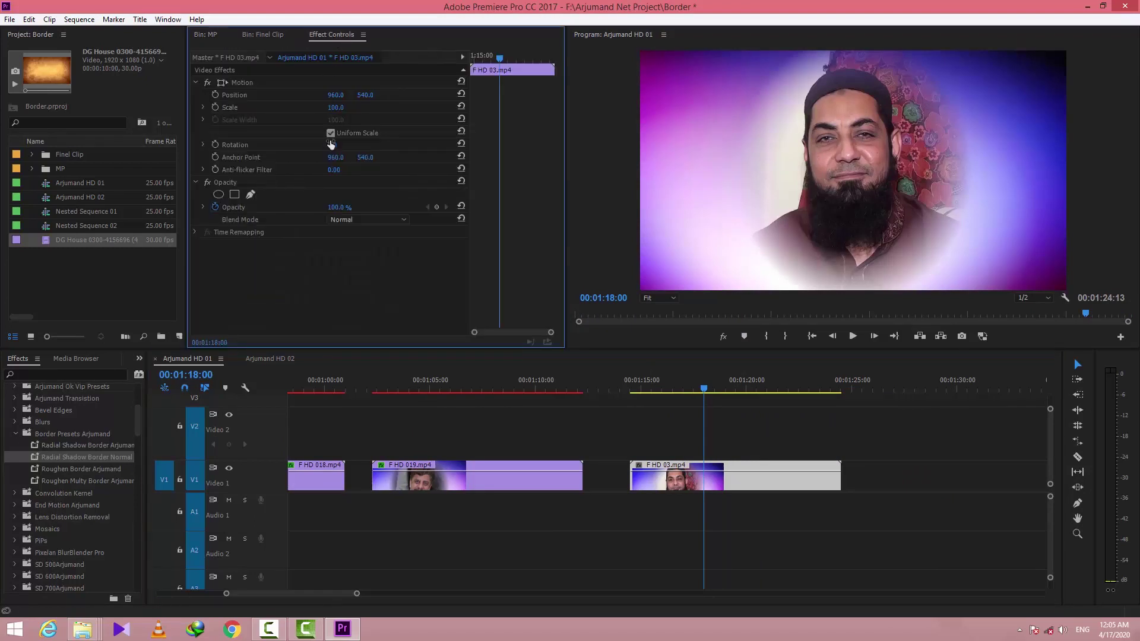
left_click_drag(333, 107, 323, 107)
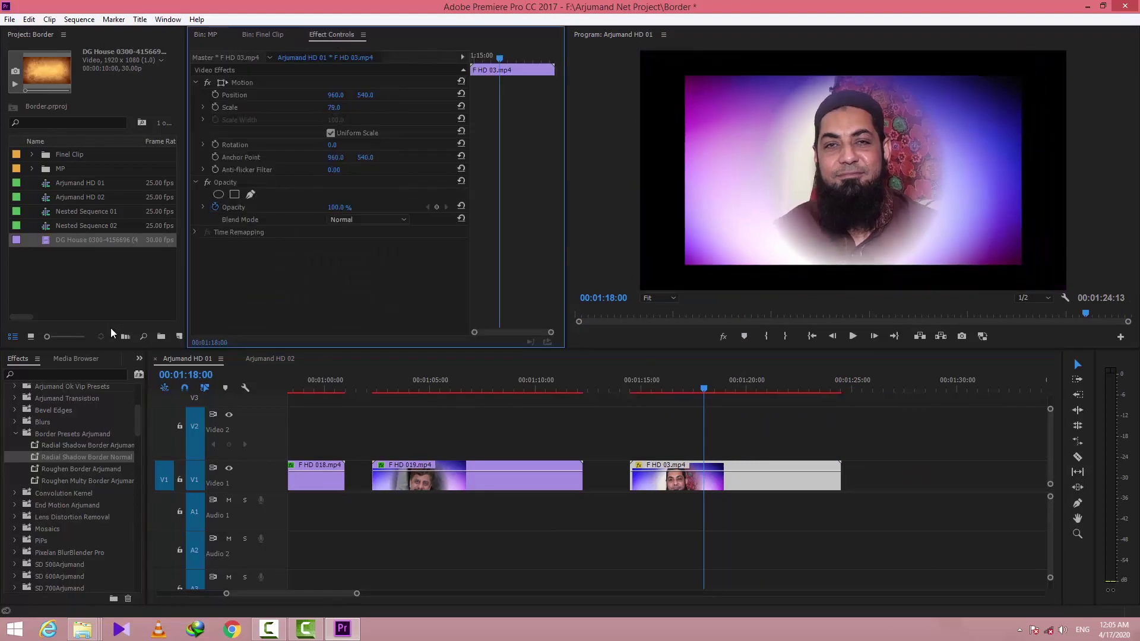
left_click_drag(54, 470, 695, 477)
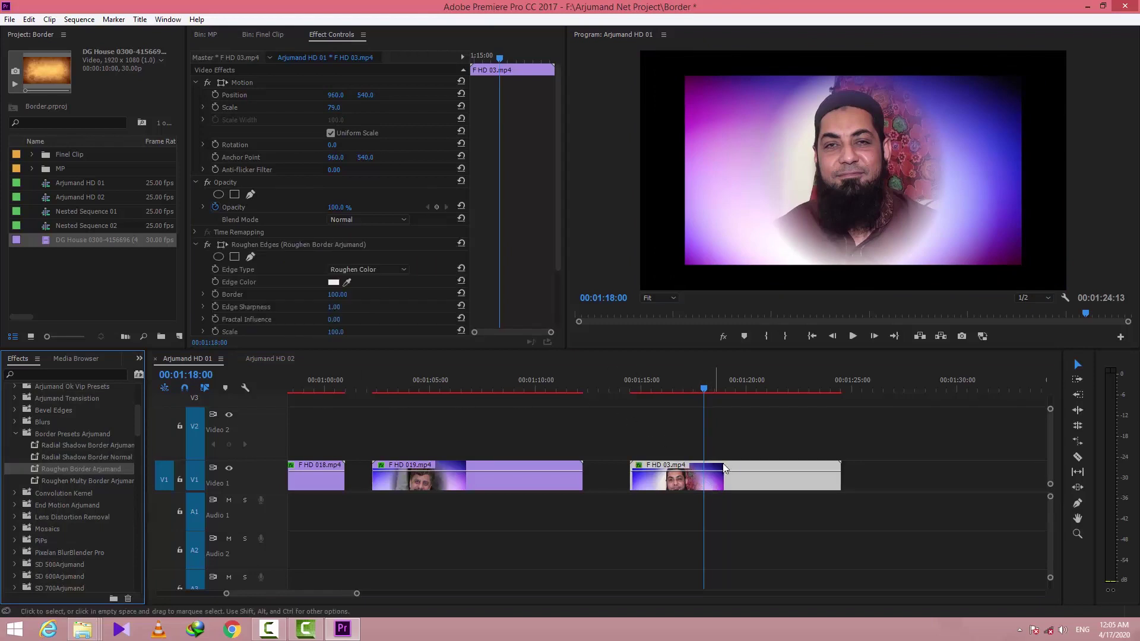
left_click_drag(713, 392, 726, 389)
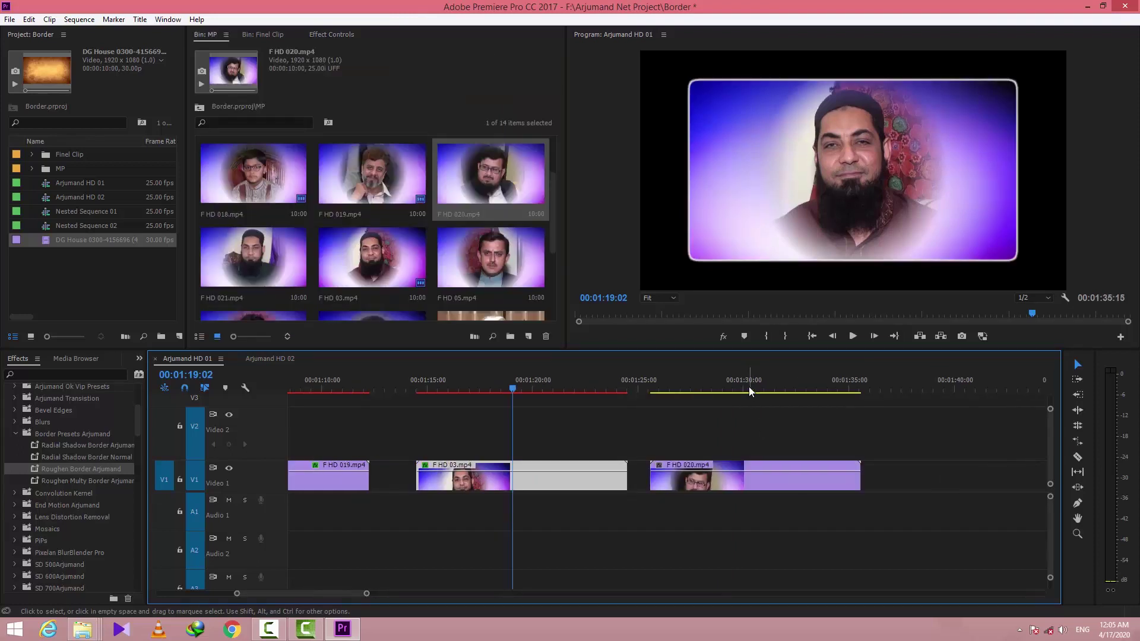
Apply the Roughen Multy Border Arjumand preset to the F HD 020 clip and reduce its Scale to about 78.
left_click(748, 388)
left_click_drag(76, 481, 700, 466)
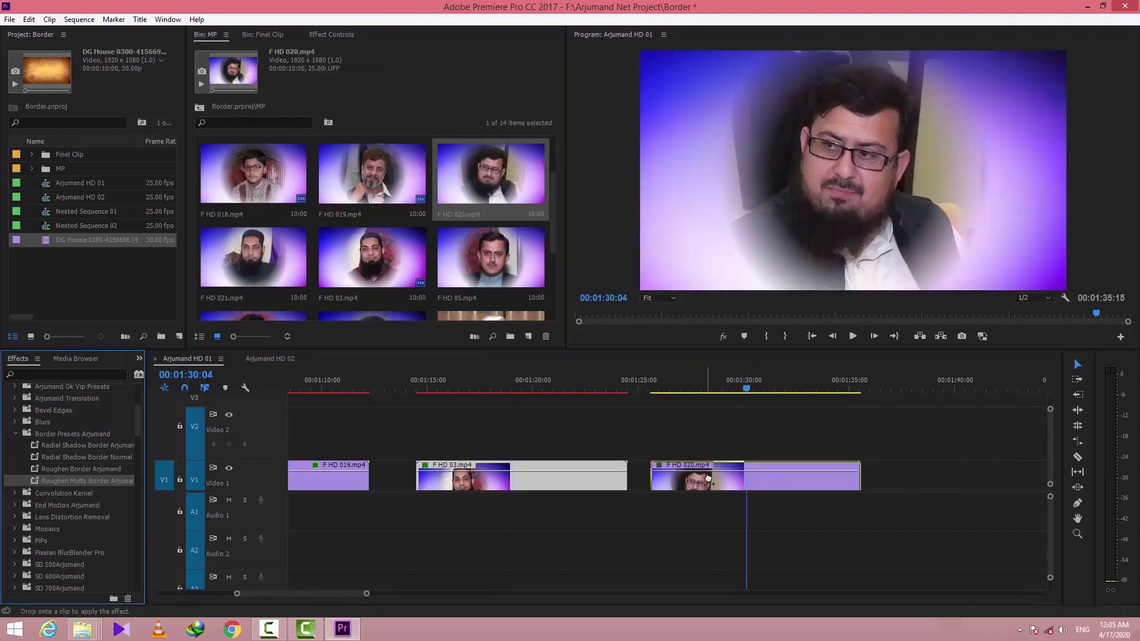
left_click(344, 35)
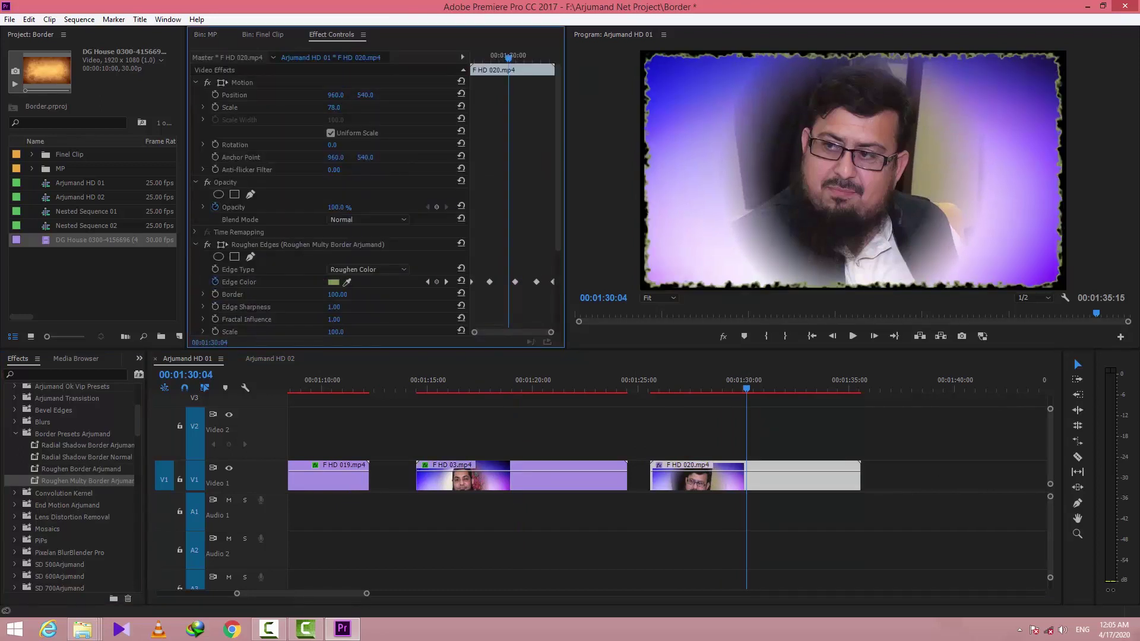
left_click_drag(334, 108, 329, 108)
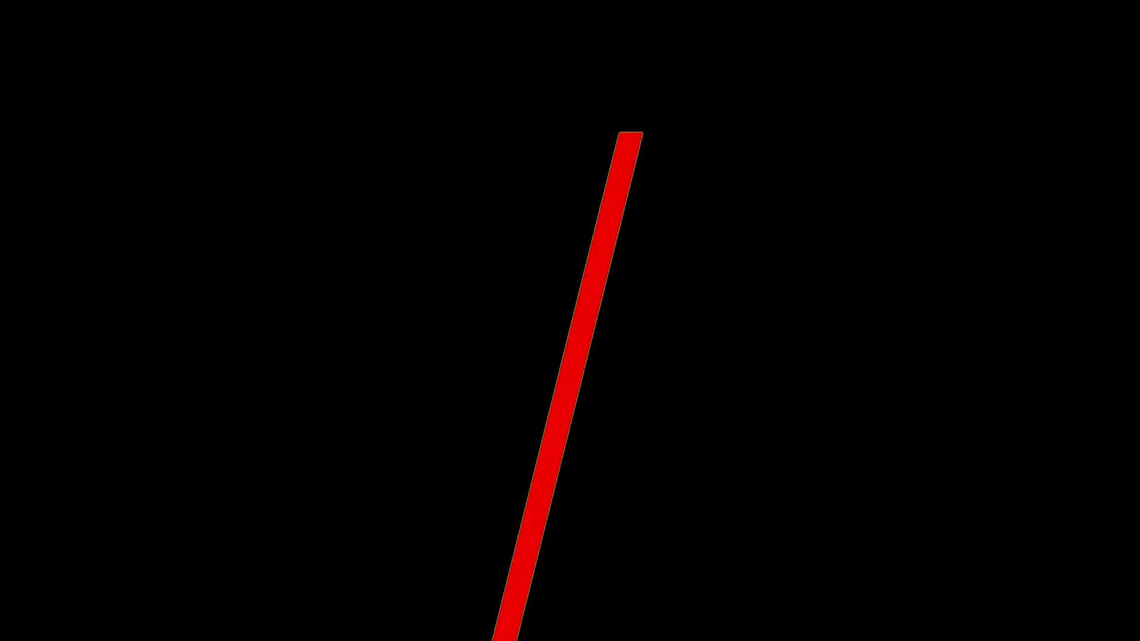